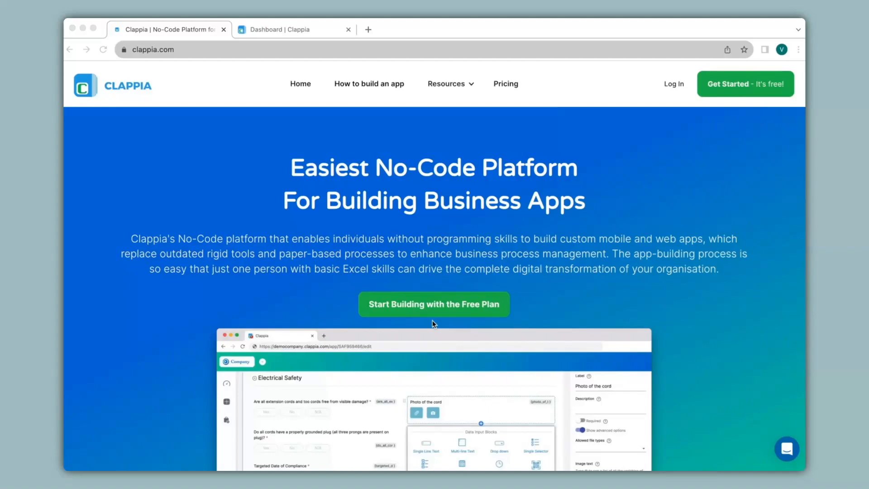
Create a new app from the Clappia dashboard and name it "Inventory MIS".
{"action": "left_click", "coordinate": [309, 31]}
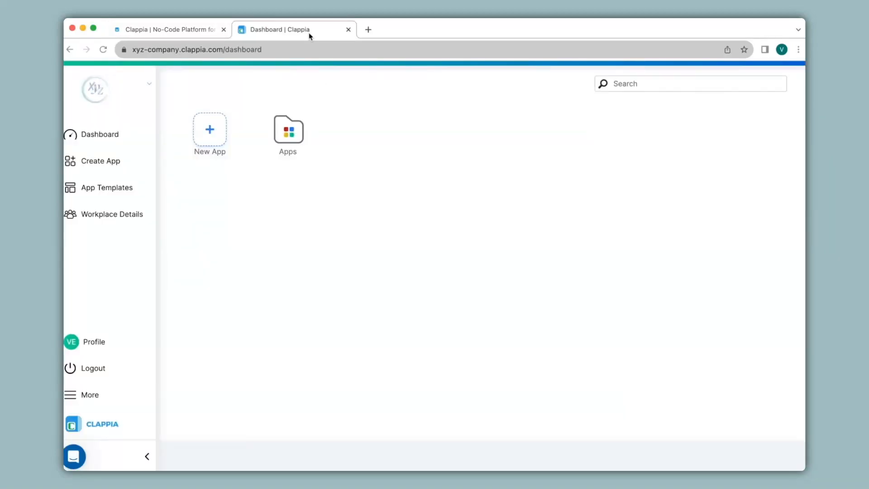
{"action": "left_click", "coordinate": [210, 131]}
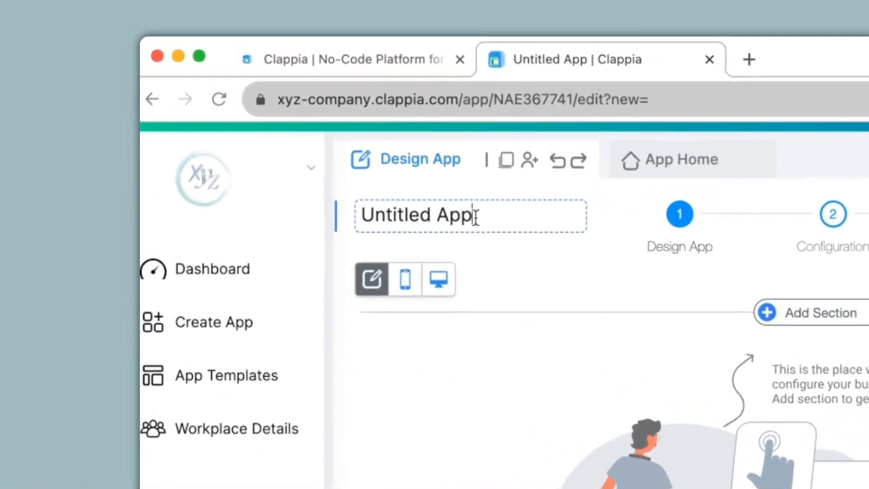
{"action": "left_click_drag", "start_coordinate": [231, 107], "coordinate": [168, 107]}
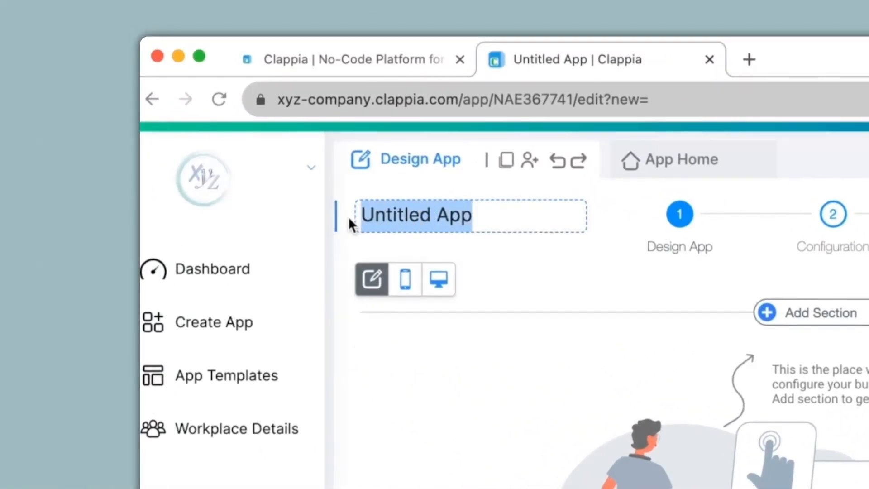
{"action": "type", "text": "Inventory MIS"}
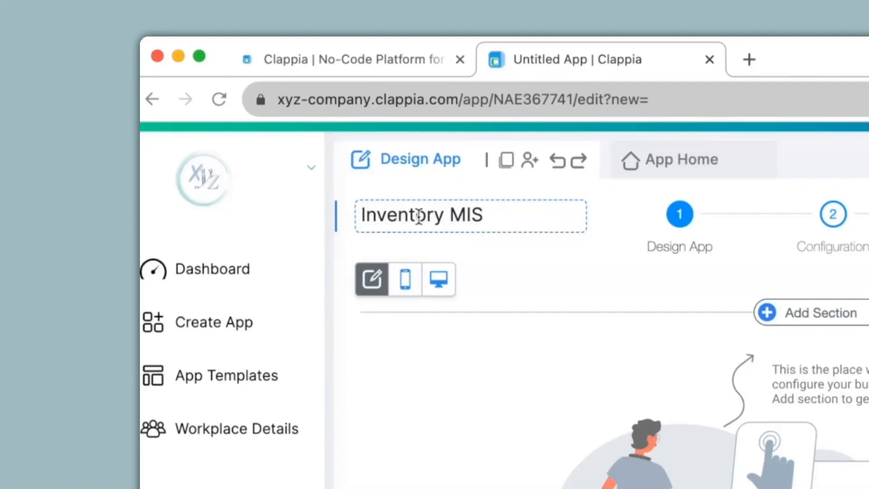
Add a section to the app and save it with the name "SKU Master".
{"action": "left_click", "coordinate": [810, 312]}
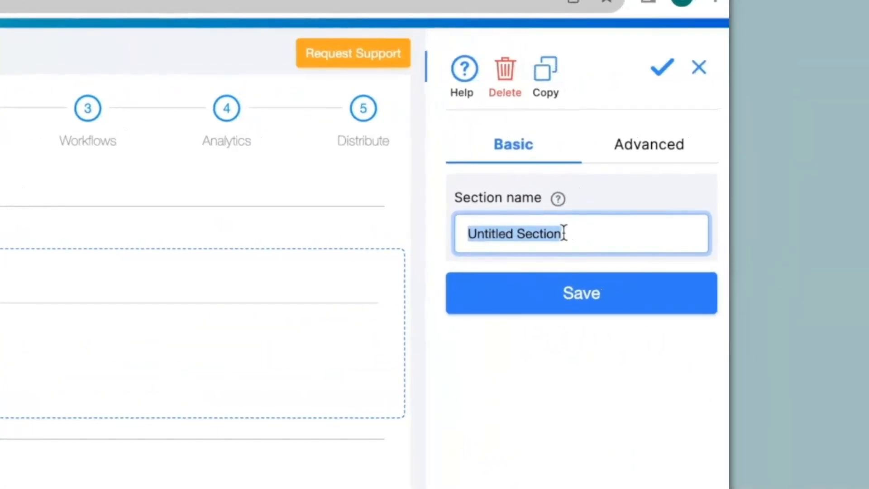
{"action": "type", "text": "SKU Master"}
{"action": "left_click", "coordinate": [569, 299]}
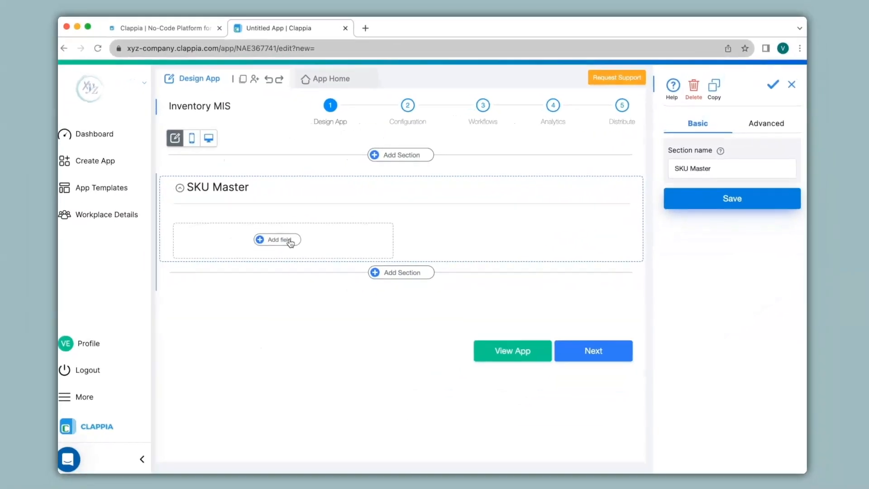
Add two Single Line Text fields labelled "Item Code" and "Item Type" to the SKU Master section.
{"action": "left_click", "coordinate": [291, 241]}
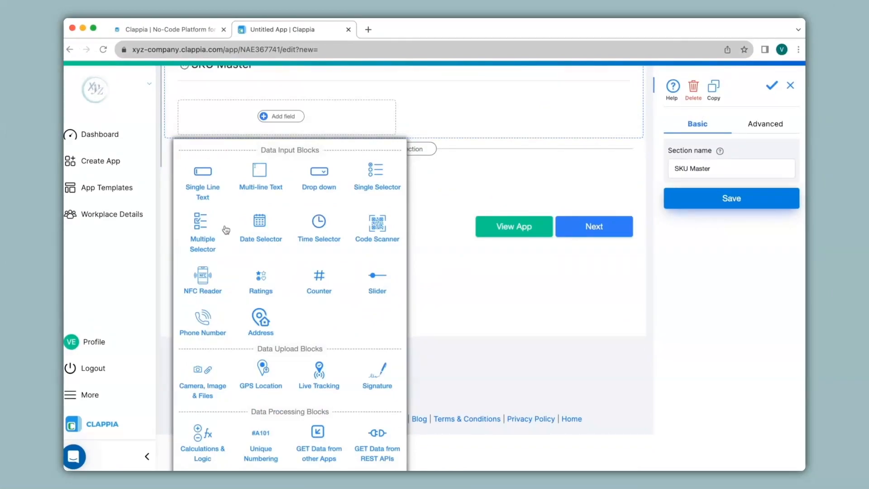
{"action": "left_click", "coordinate": [204, 183]}
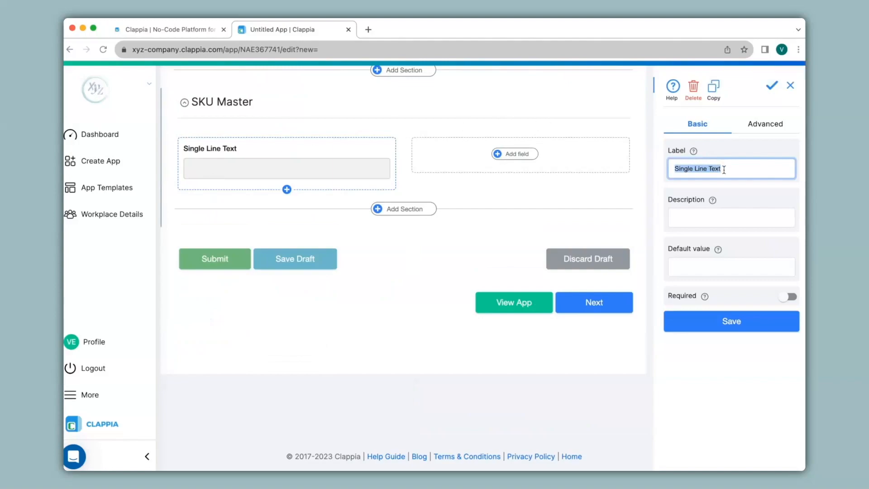
{"action": "type", "text": "Item Code"}
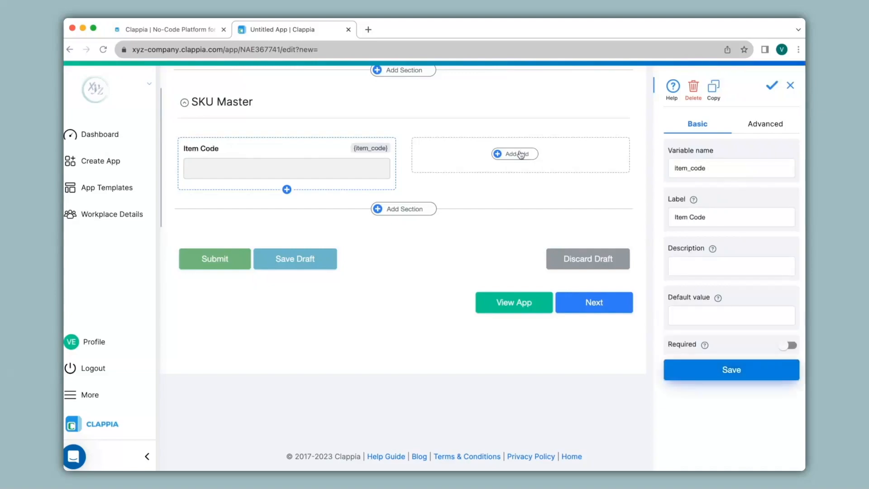
{"action": "left_click", "coordinate": [521, 155]}
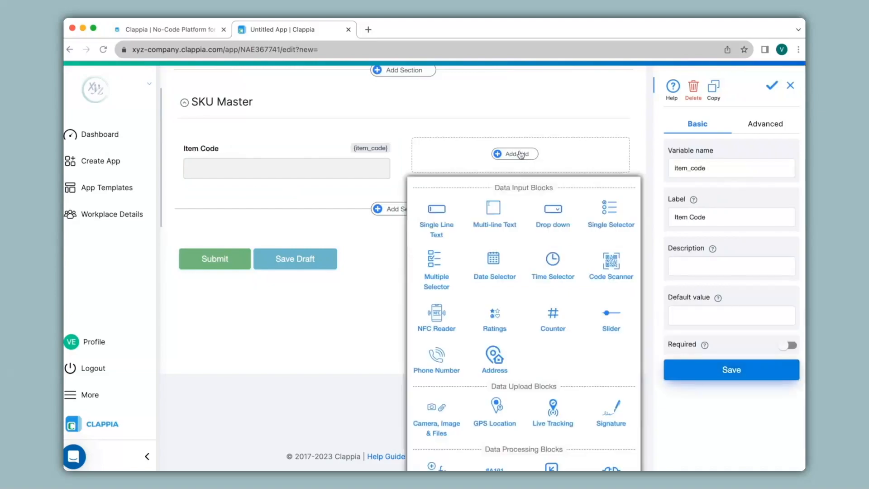
{"action": "left_click", "coordinate": [437, 212]}
{"action": "type", "text": "Item Type"}
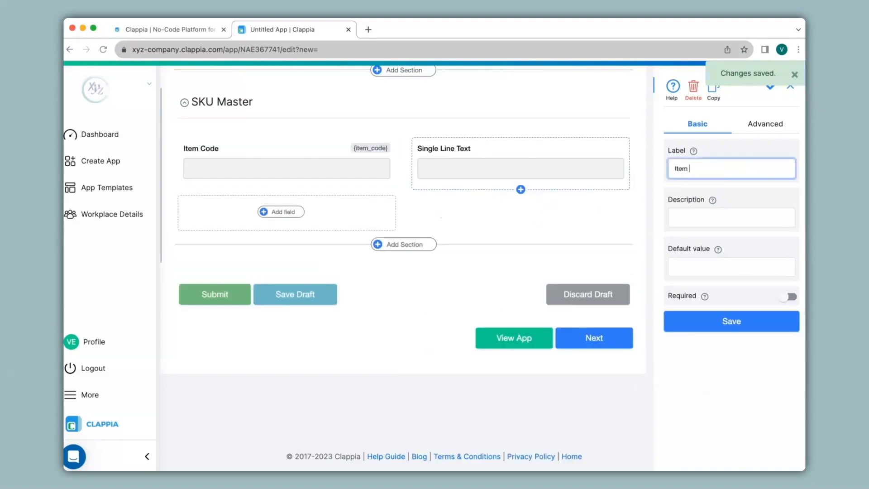
Add two more Single Line Text fields to the SKU Master section, labelled "Brand/Make" and "Price".
{"action": "left_click", "coordinate": [293, 217]}
{"action": "left_click", "coordinate": [200, 281]}
{"action": "type", "text": "Brand/Make"}
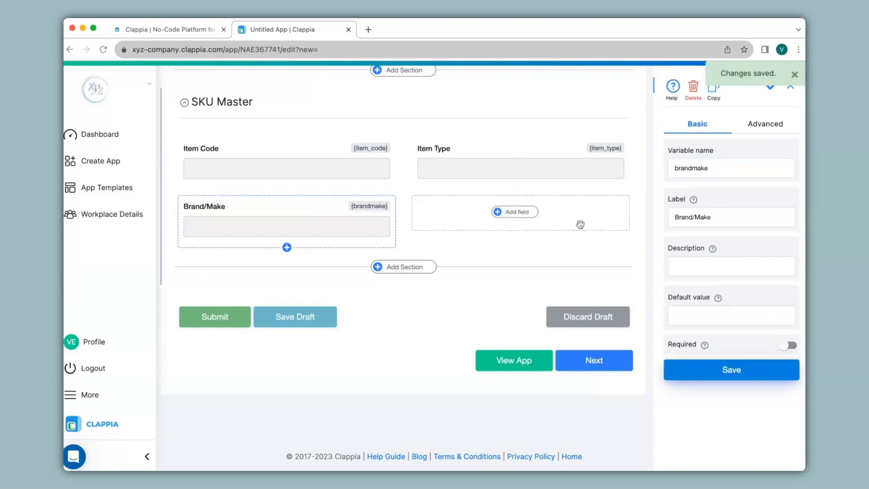
{"action": "left_click", "coordinate": [533, 214]}
{"action": "left_click", "coordinate": [453, 286]}
{"action": "type", "text": "Pri"}
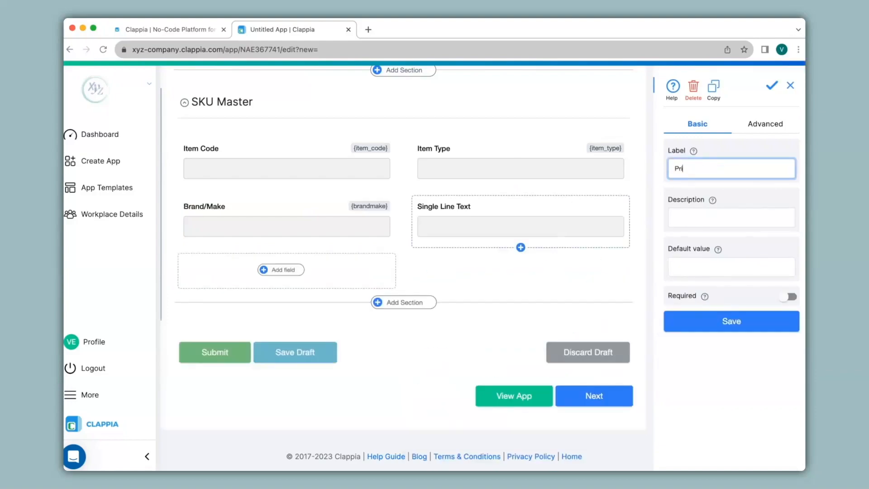
{"action": "type", "text": "ce"}
Add a Single Line Text field labelled "Current Stock" below Brand/Make and save it.
{"action": "left_click", "coordinate": [282, 273]}
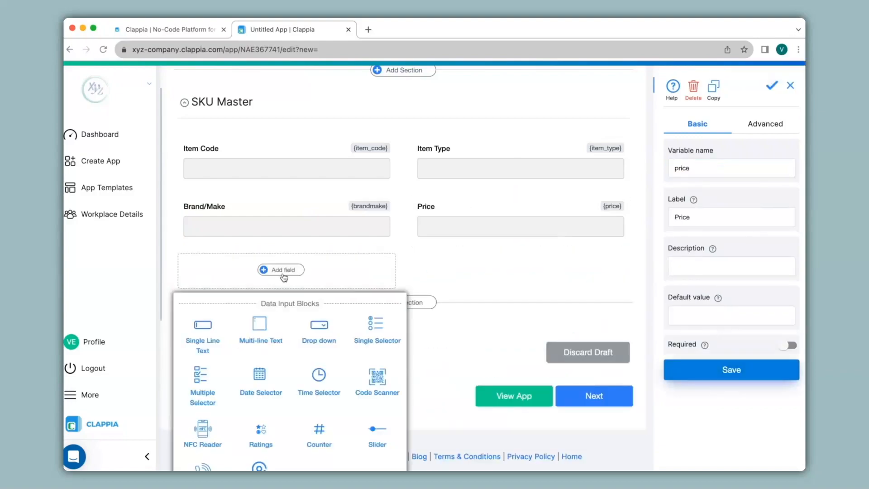
{"action": "left_click", "coordinate": [202, 342]}
{"action": "type", "text": "Curr"}
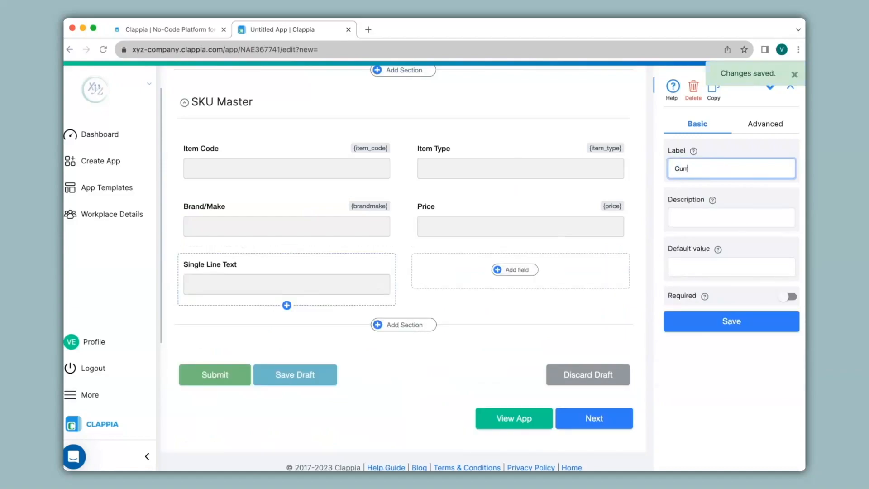
{"action": "type", "text": "ent Stock"}
{"action": "left_click", "coordinate": [732, 319]}
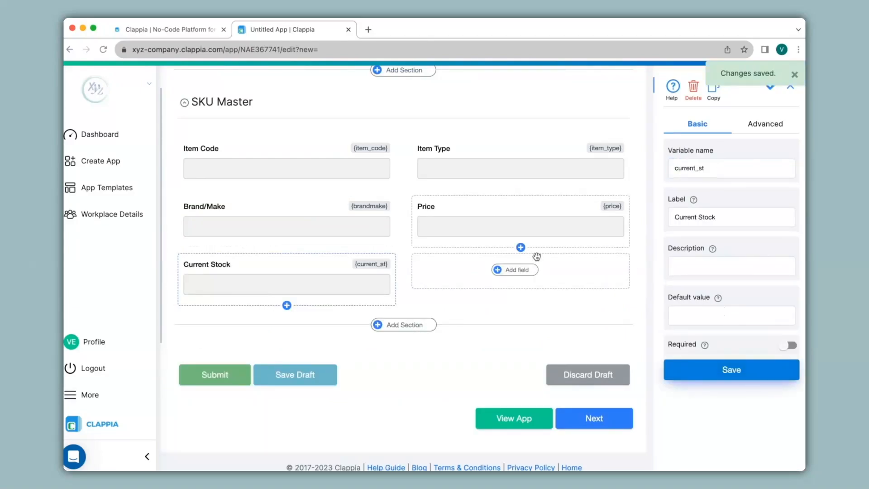
Add a Drop down field labelled "Unit" beside Current Stock with the options Kg, Grams and NA, and save it.
{"action": "left_click", "coordinate": [519, 269]}
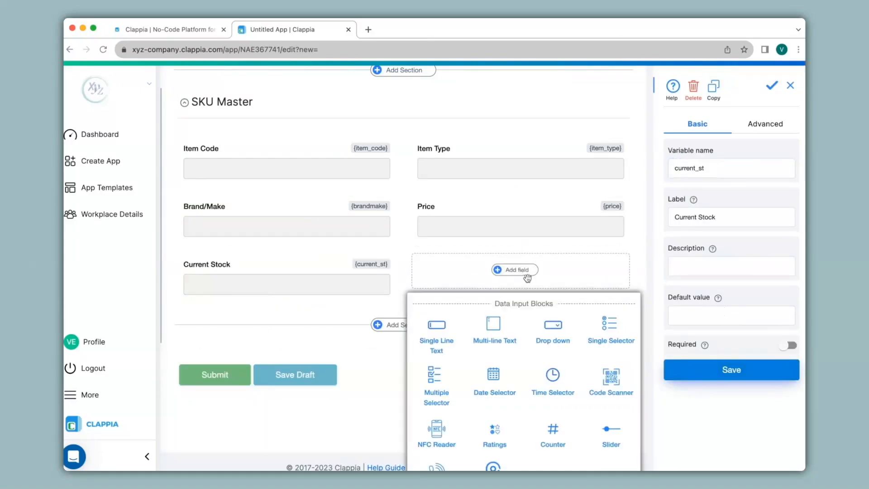
{"action": "left_click", "coordinate": [562, 345]}
{"action": "type", "text": "Unit"}
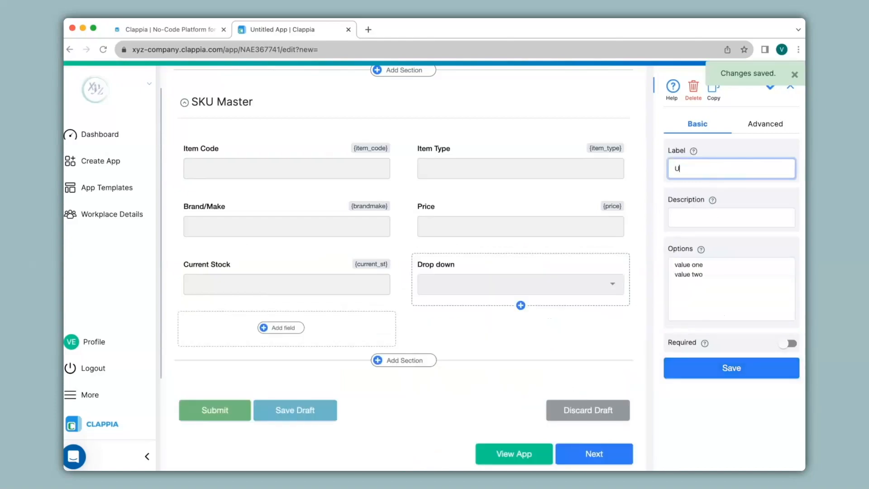
{"action": "left_click", "coordinate": [708, 284]}
{"action": "type", "text": "Kg"}
{"action": "key", "text": "Return"}
{"action": "type", "text": "Grams"}
{"action": "key", "text": "Return"}
{"action": "type", "text": "NA"}
{"action": "left_click", "coordinate": [700, 370]}
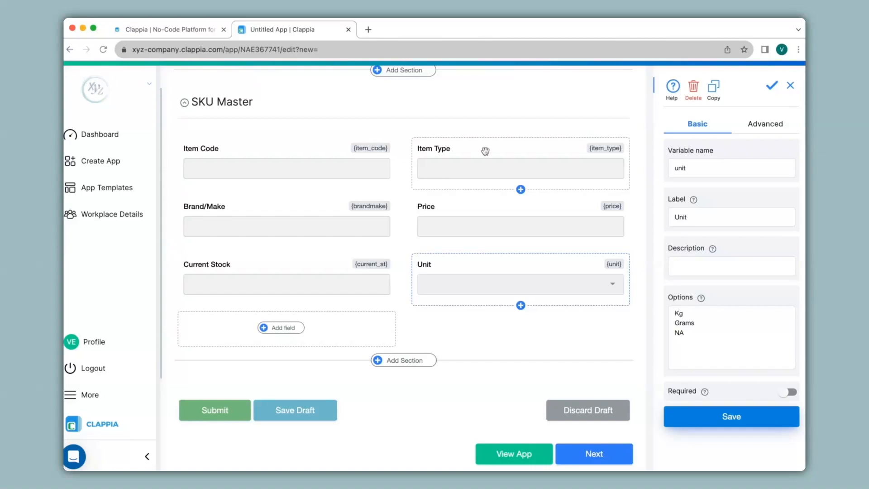
{"action": "left_click", "coordinate": [271, 327]}
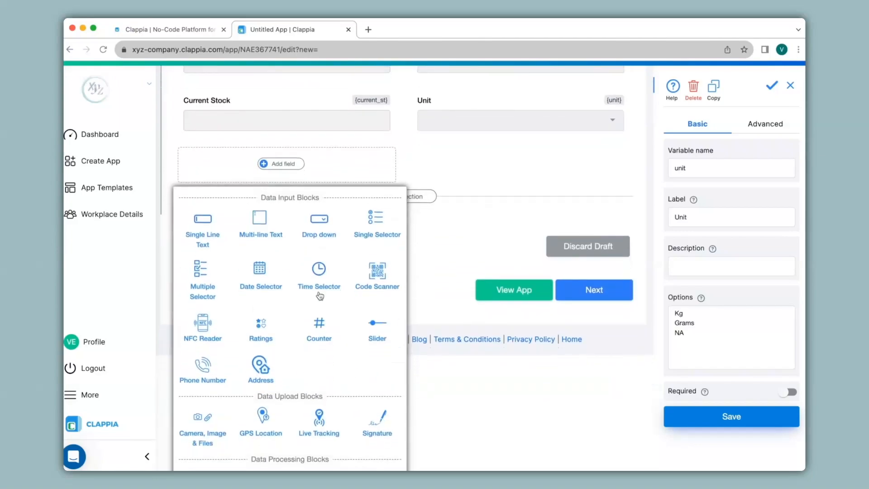
{"action": "scroll", "coordinate": [408, 278], "scroll_direction": "up", "scroll_amount": 3}
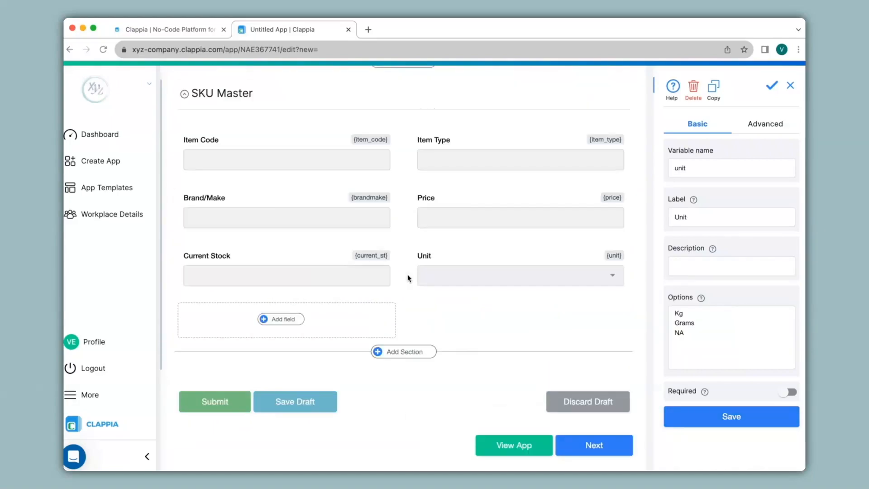
Add an Email step after Start in the workflow for new submissions and enter the recipient's e-mail address.
{"action": "scroll", "coordinate": [409, 278], "scroll_direction": "up", "scroll_amount": 1}
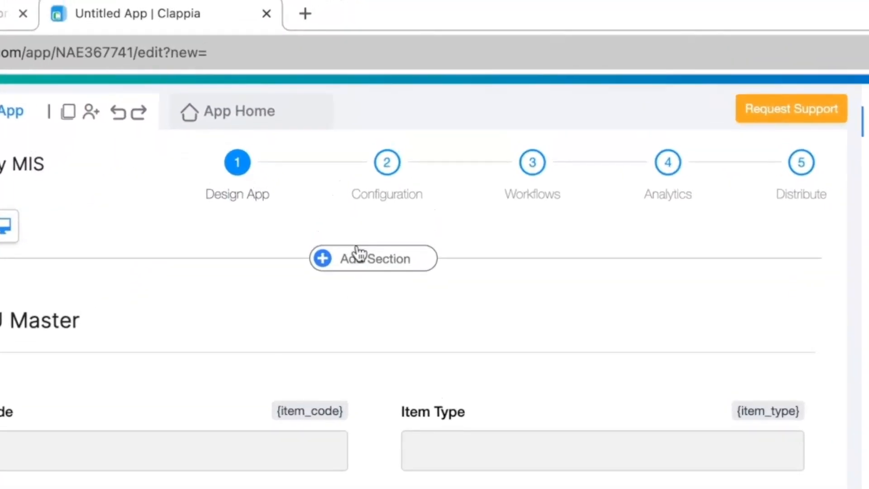
{"action": "left_click", "coordinate": [386, 172]}
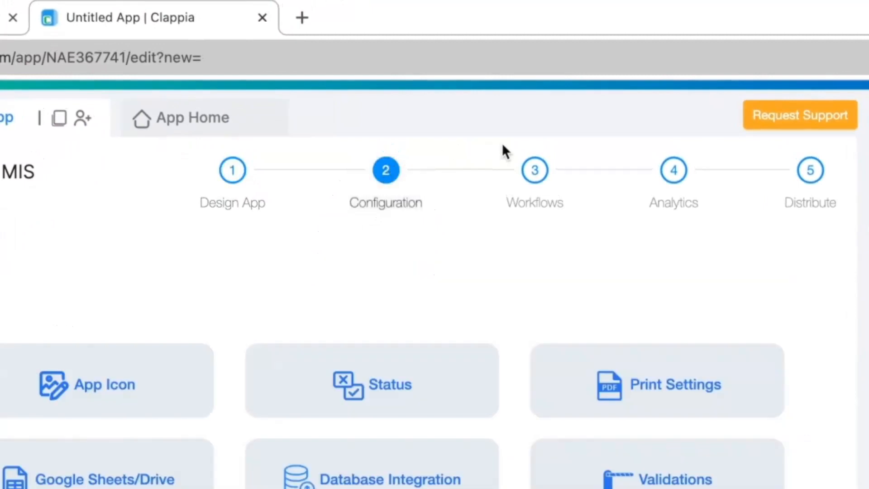
{"action": "left_click", "coordinate": [536, 172]}
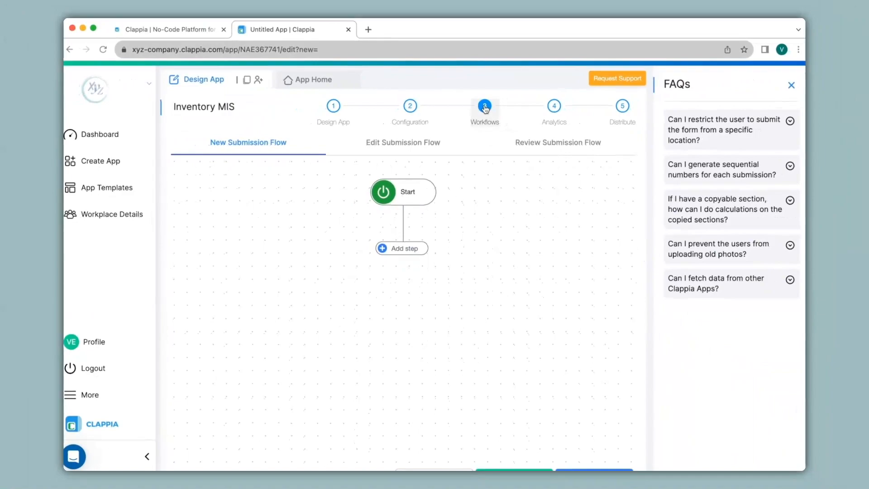
{"action": "left_click", "coordinate": [399, 248]}
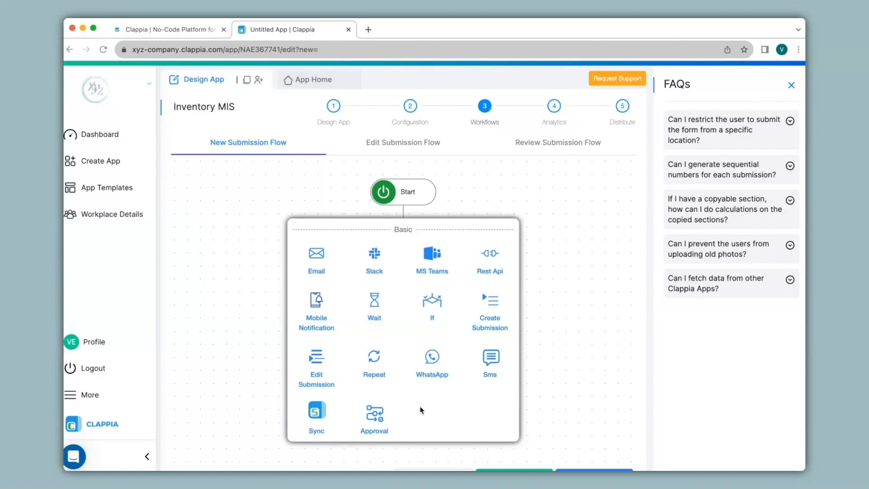
{"action": "left_click", "coordinate": [317, 261]}
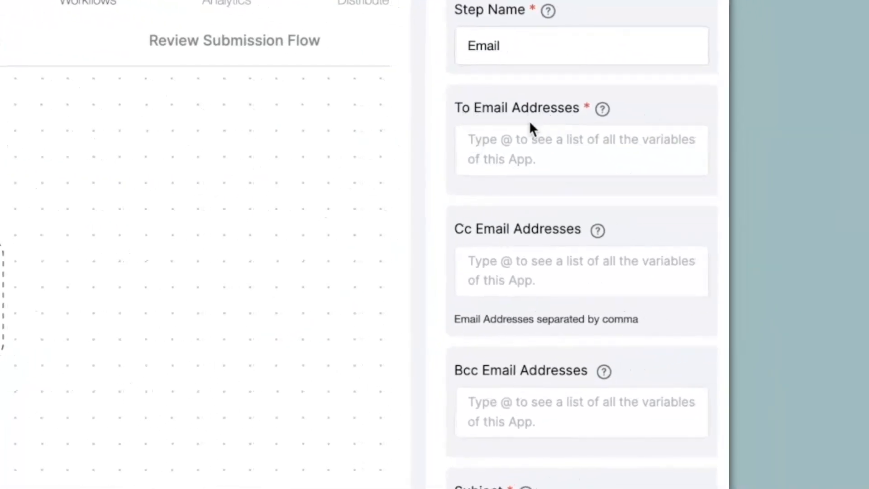
{"action": "left_click", "coordinate": [488, 148]}
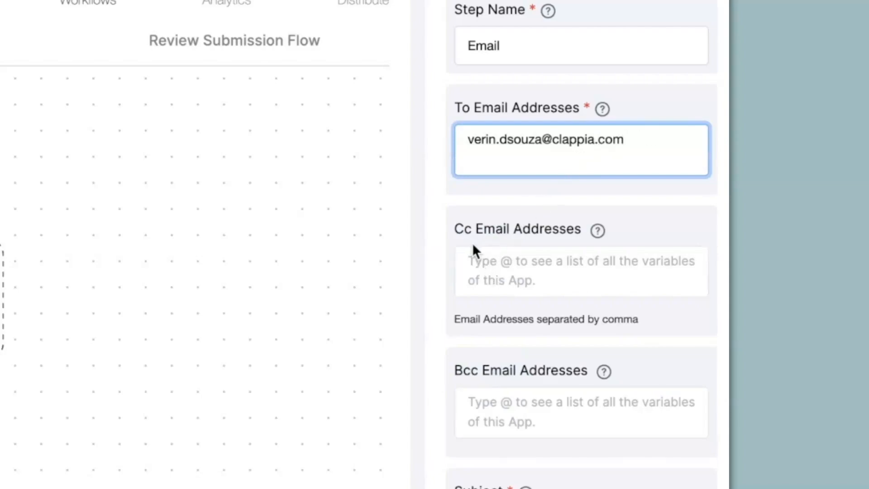
Set the subject of the workflow email to "Reminder".
{"action": "scroll", "coordinate": [496, 246], "scroll_direction": "down", "scroll_amount": 5}
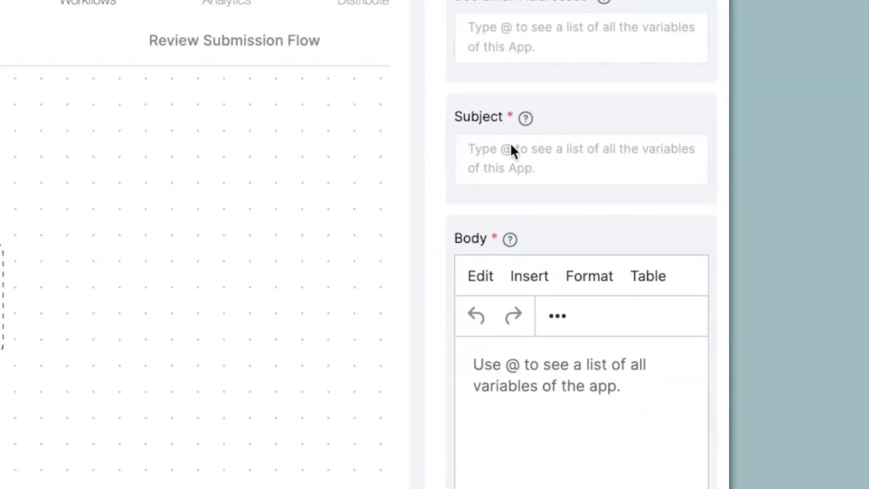
{"action": "left_click", "coordinate": [577, 159]}
{"action": "type", "text": "Reminder"}
{"action": "key", "text": "Tab"}
Write the email body "Hi, This mail is a reminder to check stock levels. Regards." in separate paragraphs and save the Email step.
{"action": "type", "text": "Hi,"}
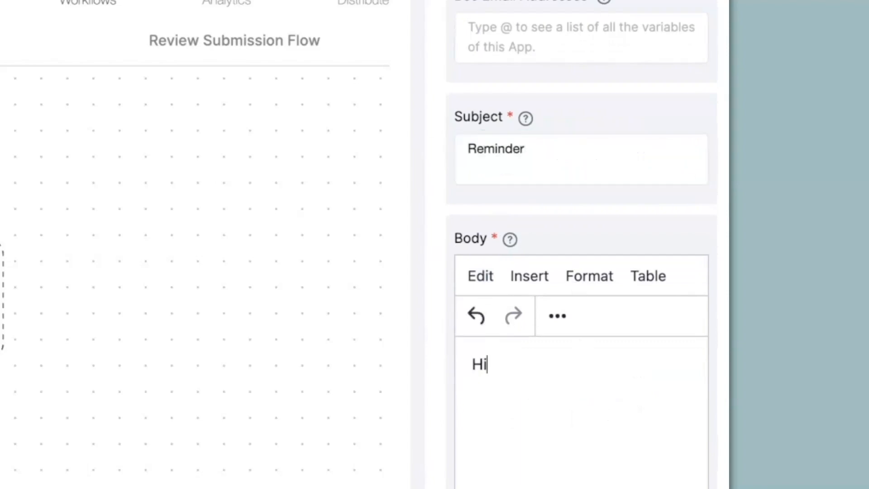
{"action": "key", "text": "Return"}
{"action": "key", "text": "Return"}
{"action": "type", "text": "This mail is a reminder to check stock levels."}
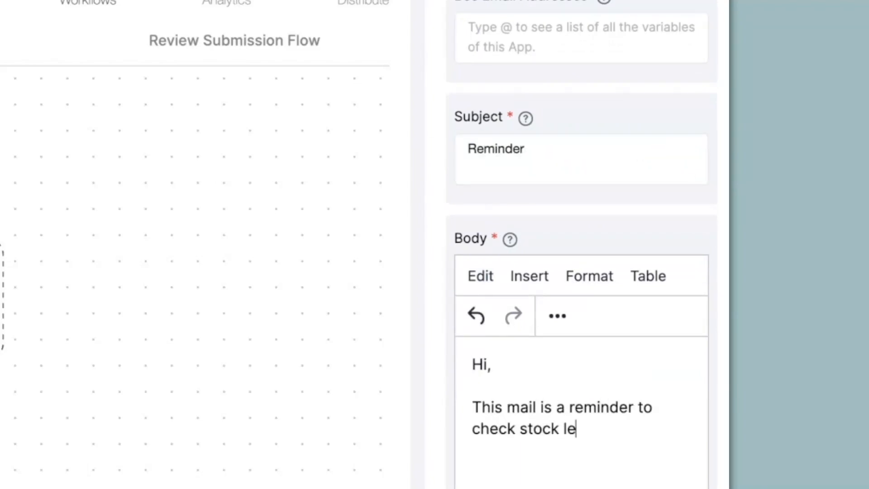
{"action": "key", "text": "Return"}
{"action": "key", "text": "Return"}
{"action": "type", "text": "Regards."}
{"action": "scroll", "coordinate": [525, 389], "scroll_direction": "down", "scroll_amount": 7}
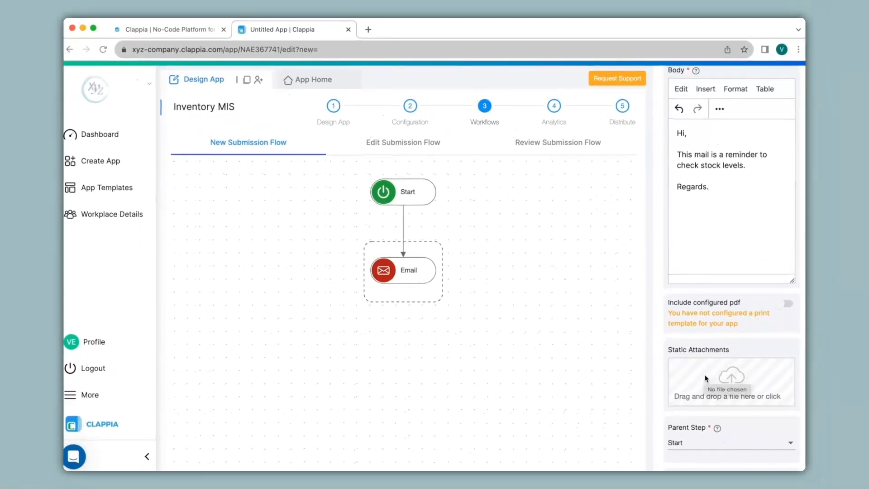
{"action": "scroll", "coordinate": [706, 380], "scroll_direction": "down", "scroll_amount": 3}
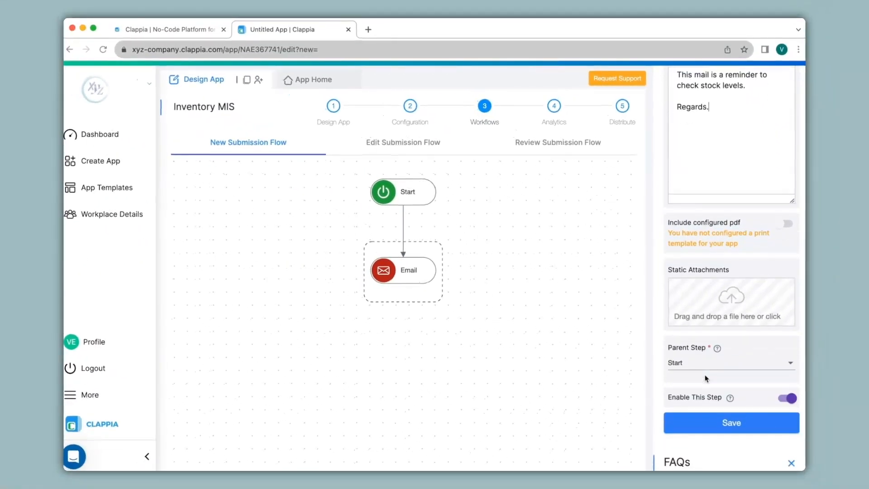
{"action": "left_click", "coordinate": [707, 399]}
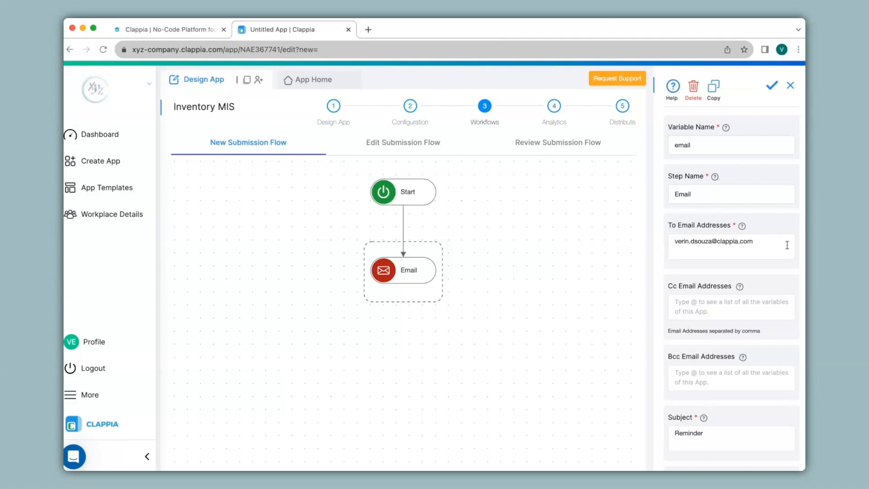
Add a Slack step and a Rest Api step after Start in the new submission workflow.
{"action": "scroll", "coordinate": [770, 272], "scroll_direction": "down", "scroll_amount": 3}
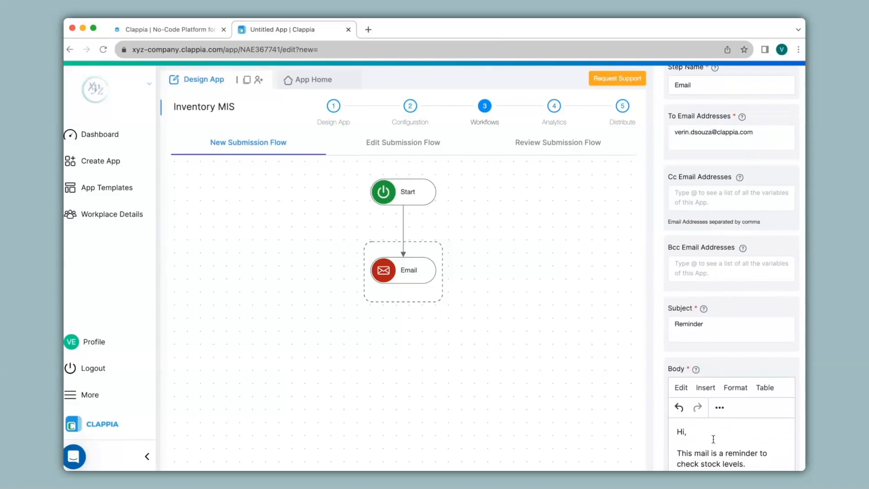
{"action": "left_click", "coordinate": [407, 204]}
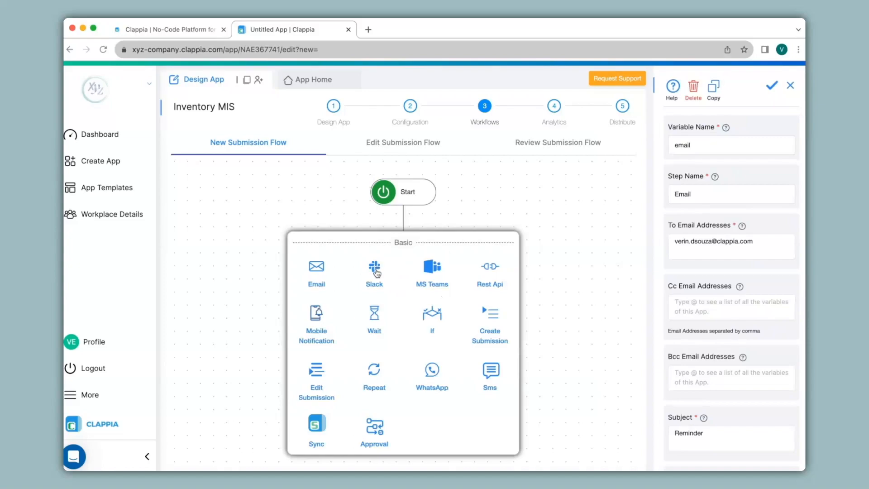
{"action": "left_click", "coordinate": [376, 270]}
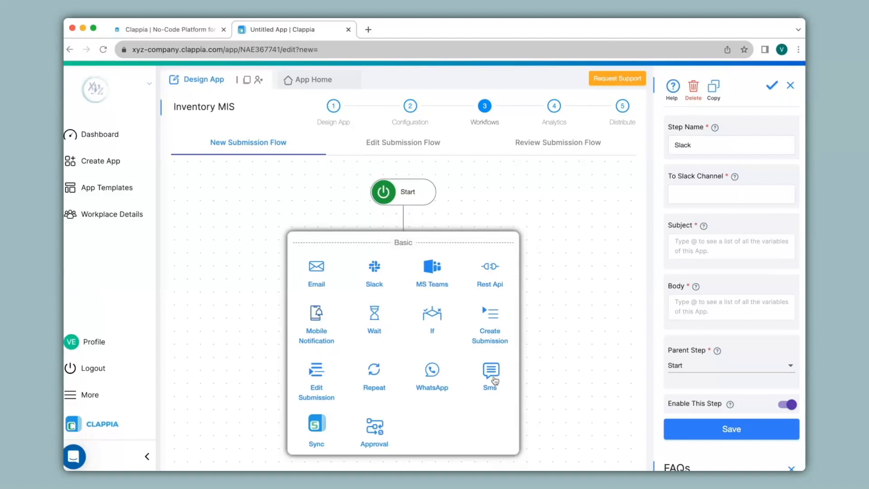
{"action": "left_click", "coordinate": [495, 277]}
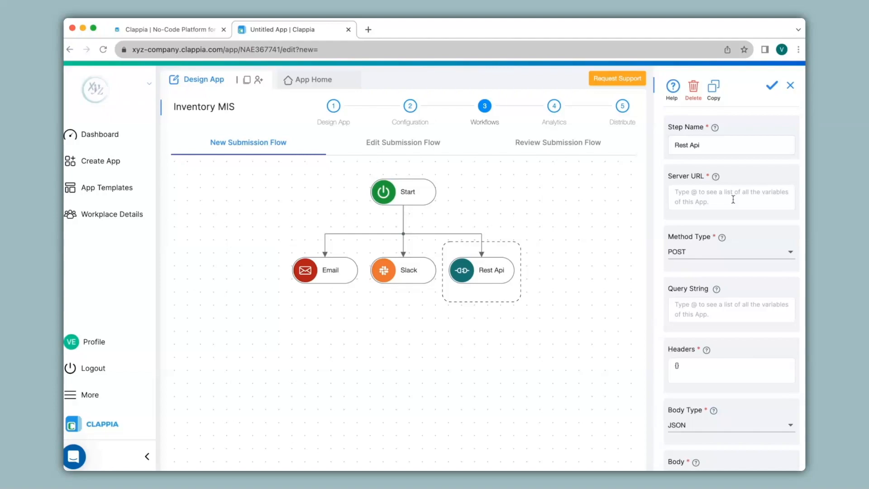
{"action": "scroll", "coordinate": [709, 313], "scroll_direction": "down", "scroll_amount": 5}
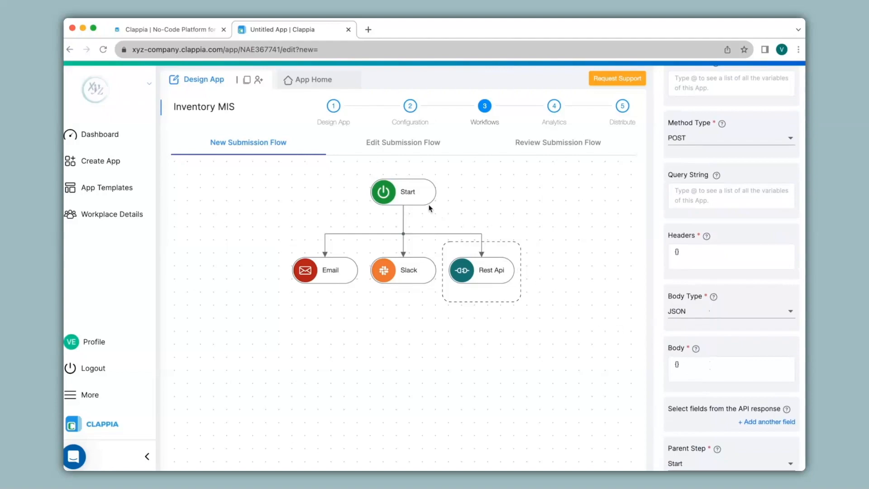
Add an If step after Start in the workflow and check the SKU Master form's fields for its condition.
{"action": "left_click", "coordinate": [413, 199]}
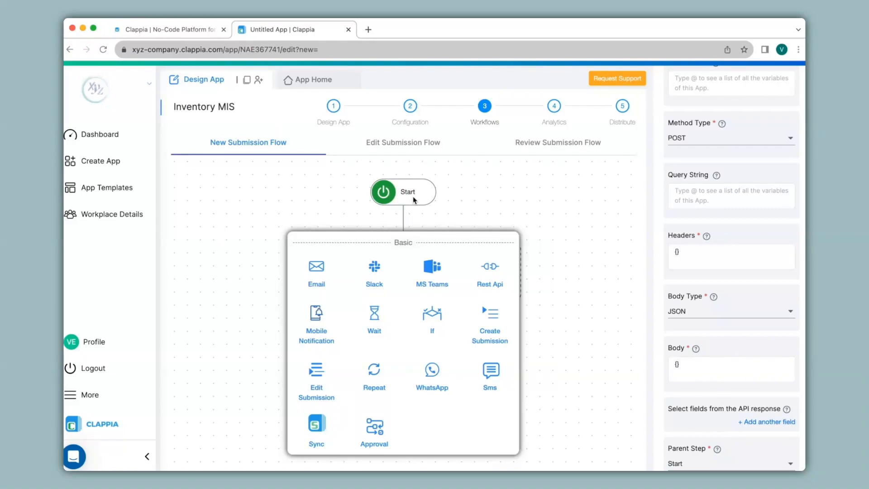
{"action": "left_click", "coordinate": [446, 338]}
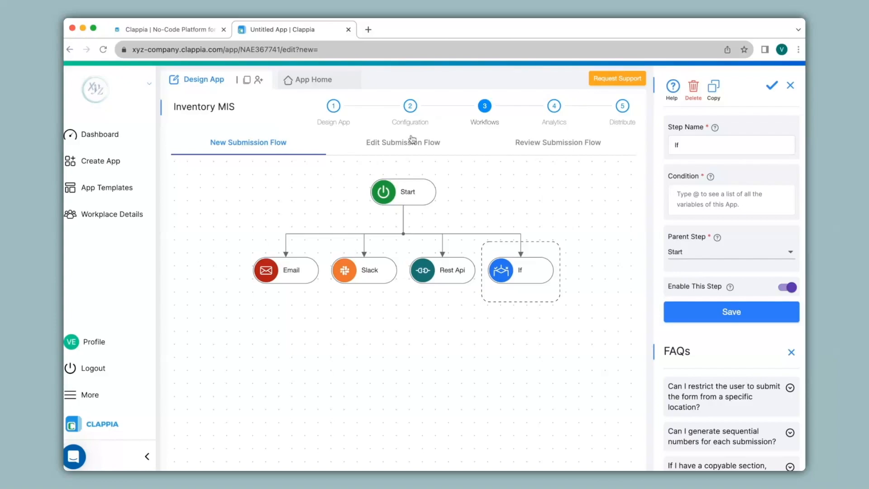
{"action": "left_click", "coordinate": [334, 109]}
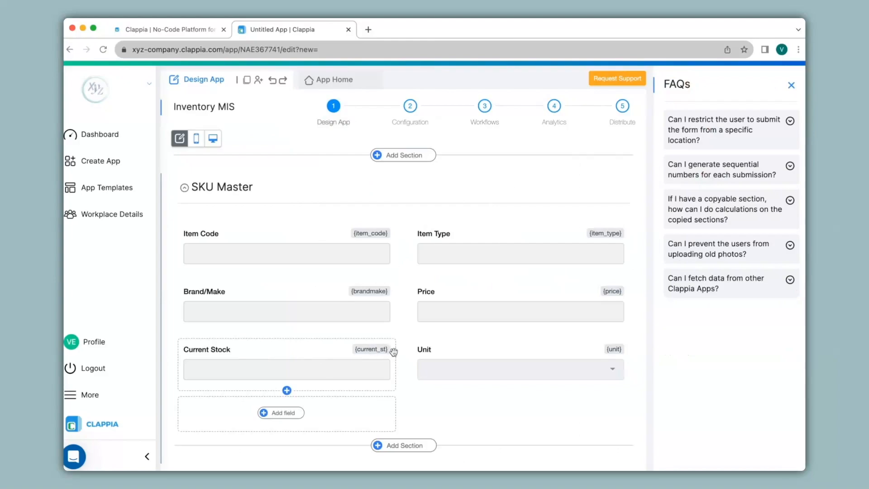
{"action": "left_click", "coordinate": [485, 107]}
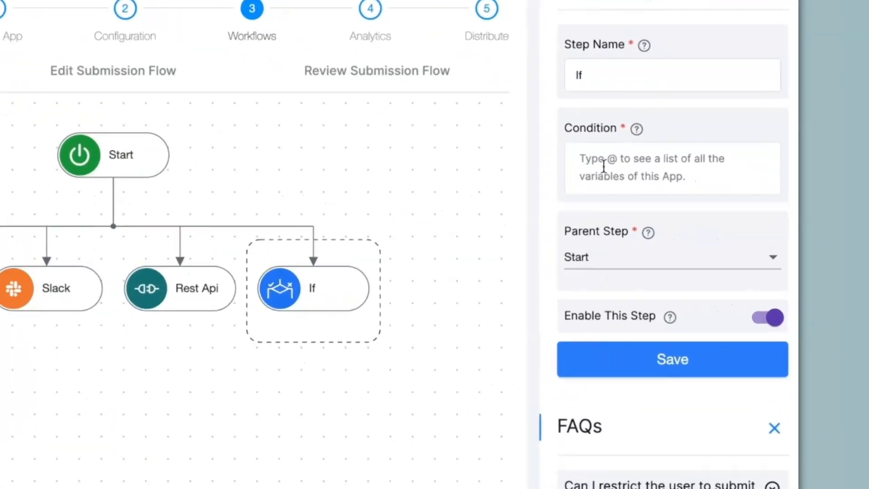
Set the If step's condition to {current_st}<10 using the Current Stock variable, and save the step.
{"action": "type", "text": "@cu"}
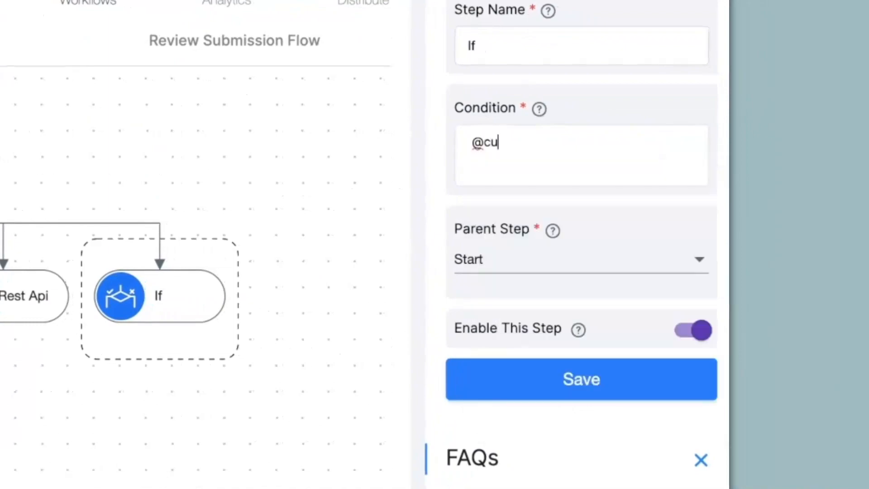
{"action": "type", "text": "rre"}
{"action": "left_click", "coordinate": [544, 181]}
{"action": "type", "text": "<"}
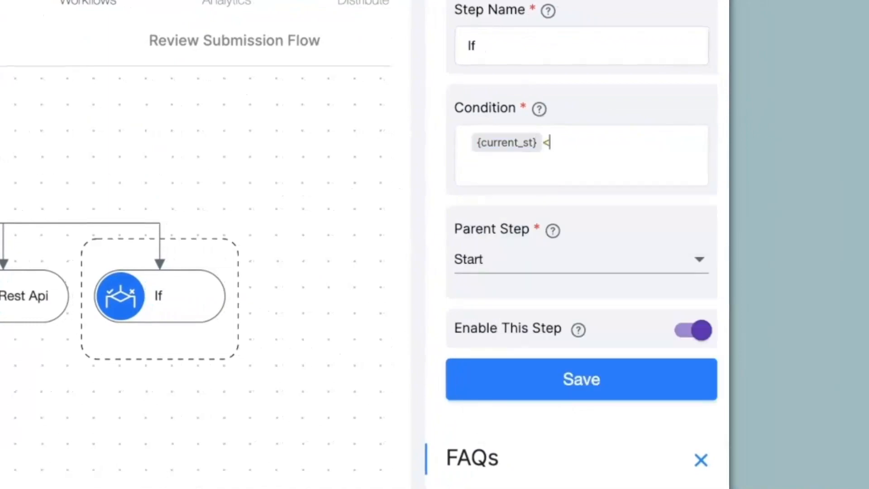
{"action": "type", "text": "10"}
{"action": "scroll", "coordinate": [563, 374], "scroll_direction": "up", "scroll_amount": 2}
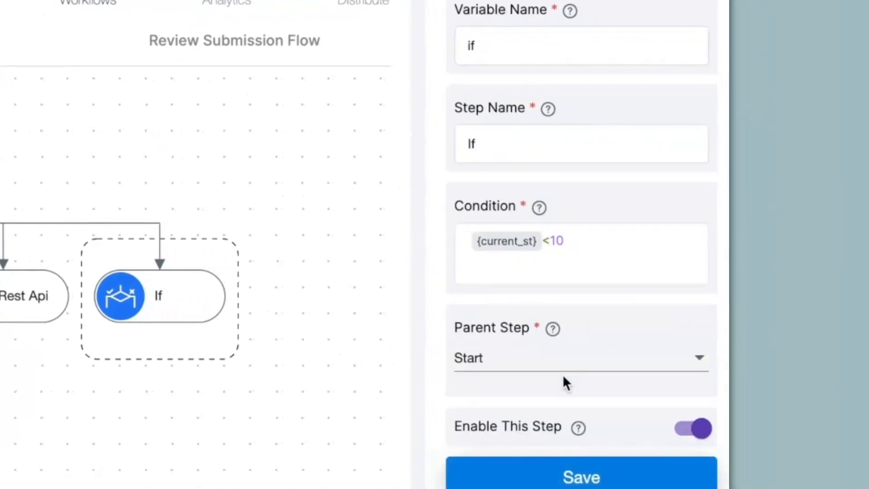
Change the Email step's parent step to If (if), save it, and review the If and Email settings.
{"action": "mouse_move", "coordinate": [190, 290]}
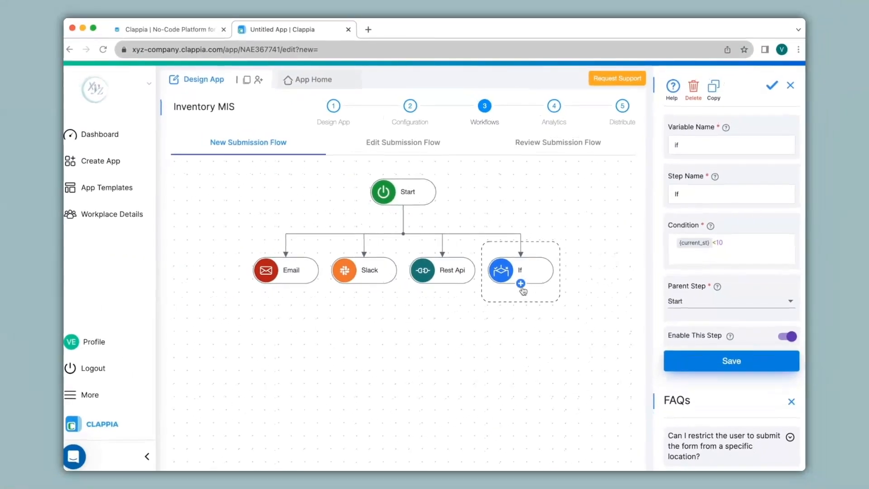
{"action": "left_click", "coordinate": [521, 283]}
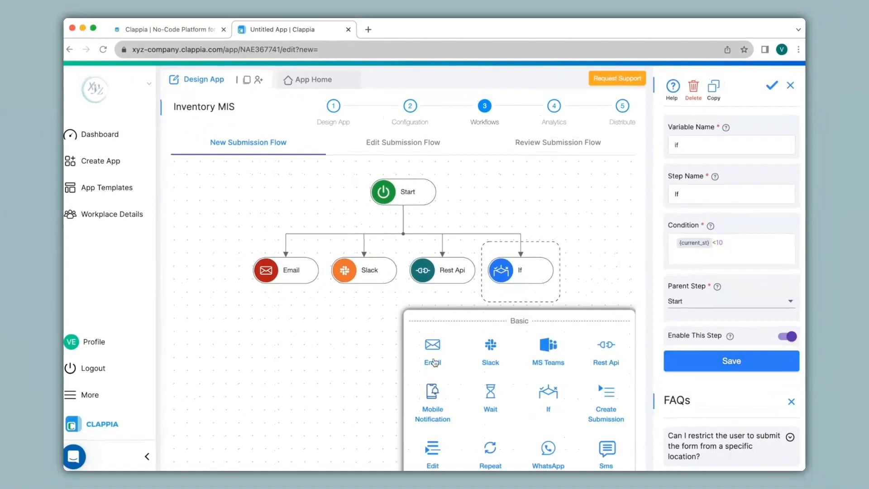
{"action": "mouse_move", "coordinate": [527, 298]}
{"action": "left_click", "coordinate": [284, 283]}
{"action": "scroll", "coordinate": [716, 258], "scroll_direction": "down", "scroll_amount": 15}
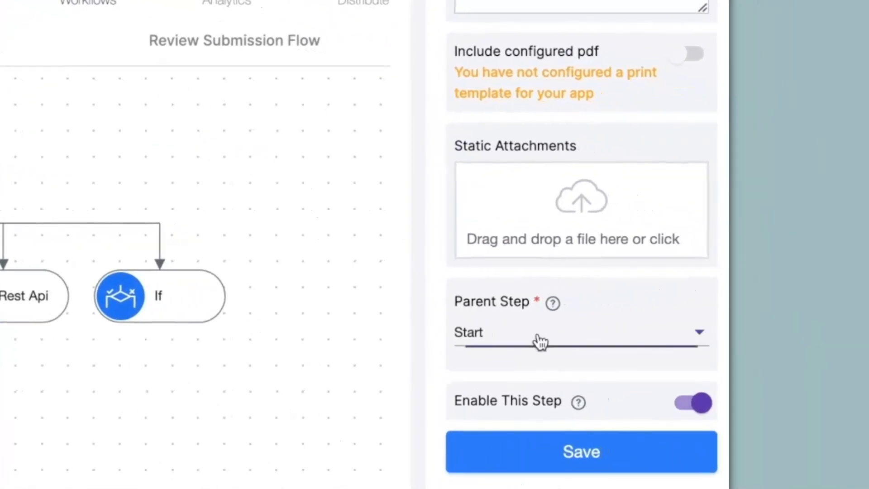
{"action": "left_click", "coordinate": [540, 342]}
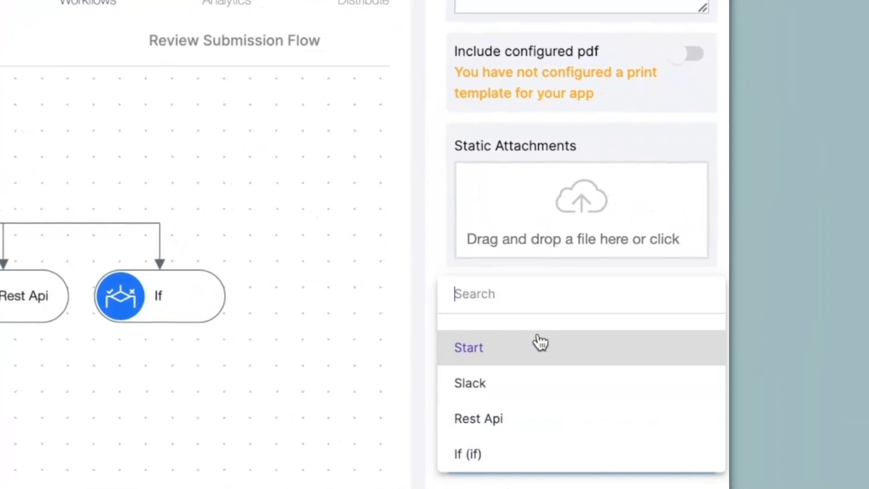
{"action": "left_click", "coordinate": [482, 459]}
{"action": "left_click", "coordinate": [484, 461]}
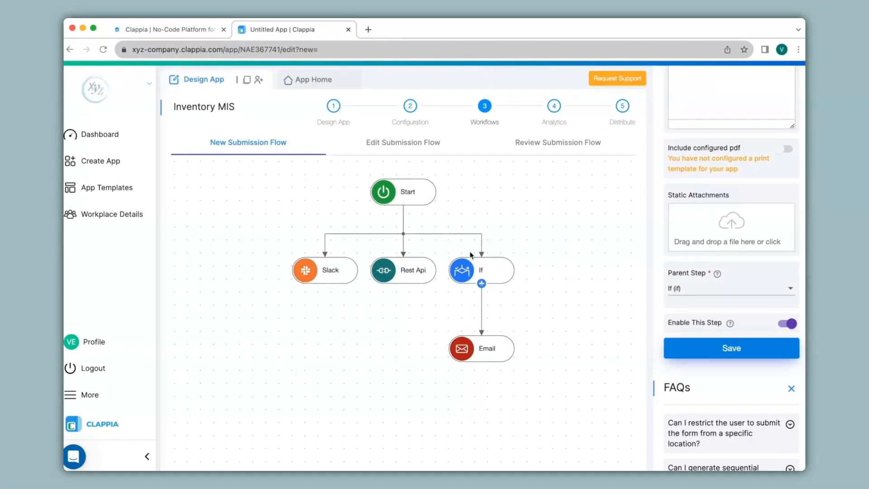
{"action": "left_click", "coordinate": [483, 271]}
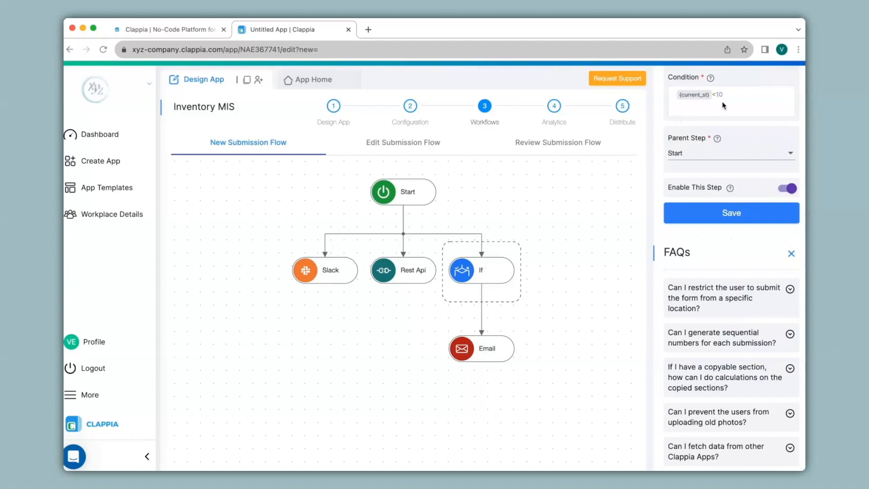
{"action": "left_click", "coordinate": [487, 349]}
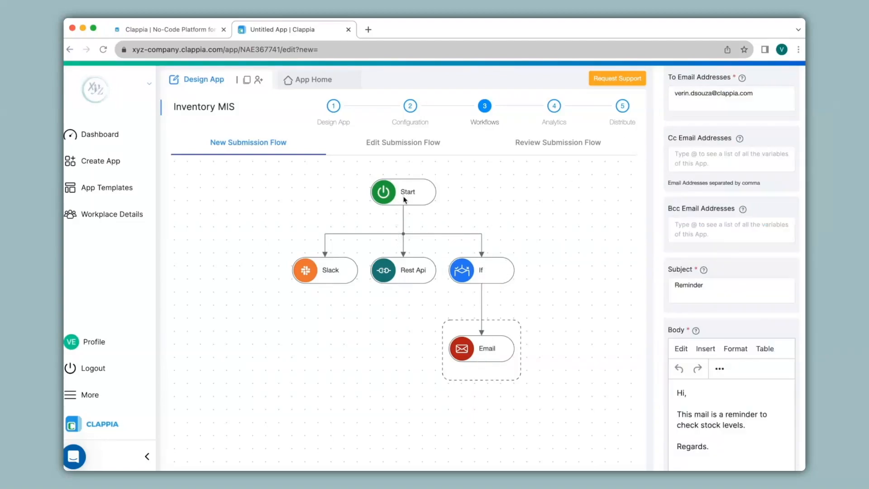
Add a Wait step after Start with the wait type Wait For and 120 seconds, and save it.
{"action": "left_click", "coordinate": [405, 199]}
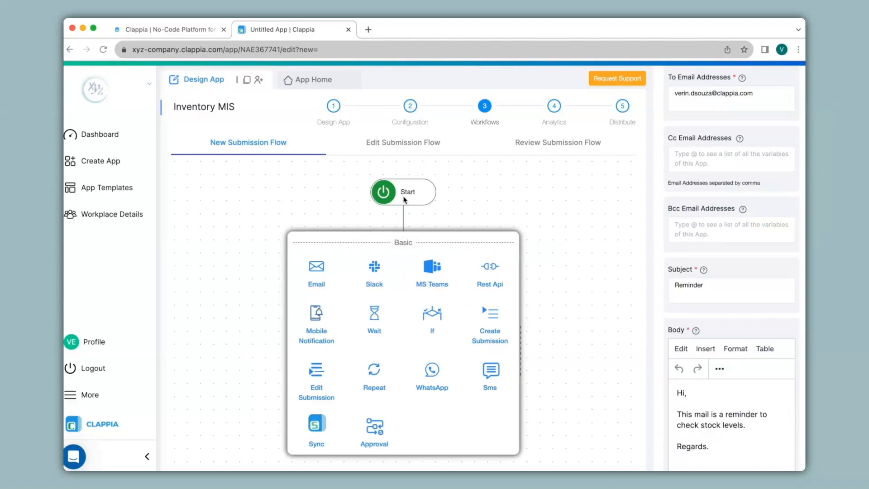
{"action": "left_click", "coordinate": [374, 313]}
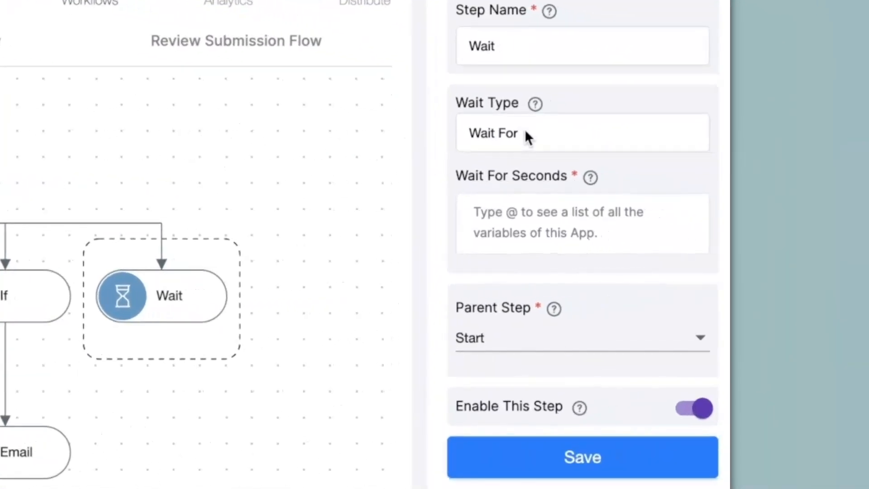
{"action": "left_click", "coordinate": [702, 187]}
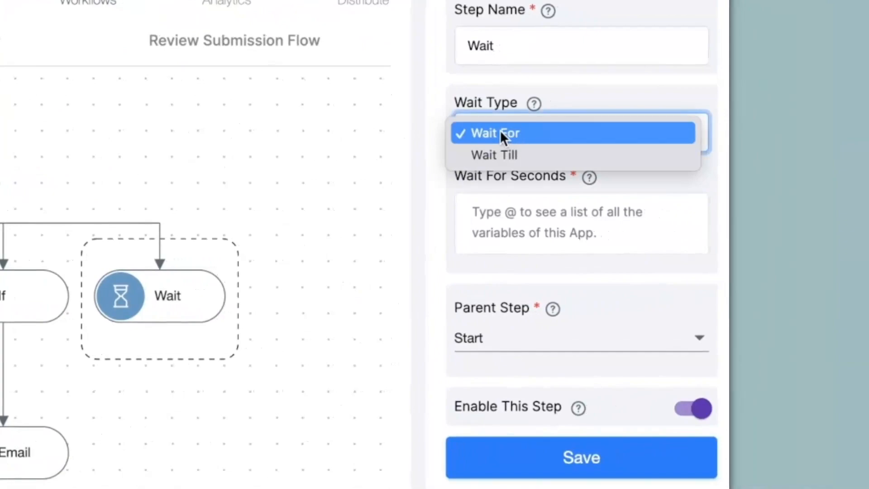
{"action": "left_click", "coordinate": [504, 154]}
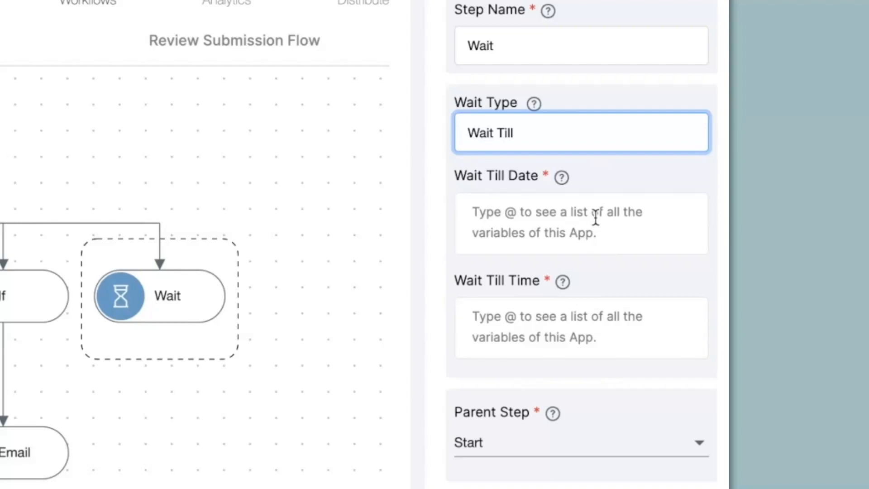
{"action": "left_click", "coordinate": [520, 139]}
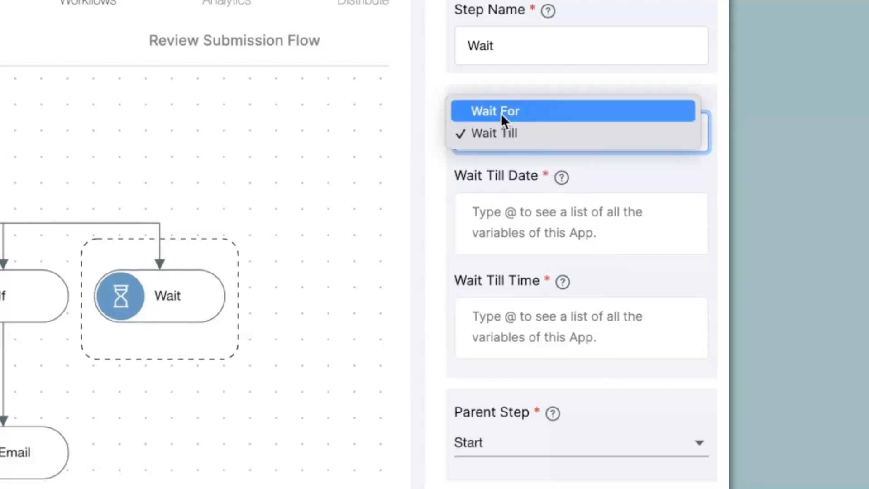
{"action": "left_click", "coordinate": [501, 113]}
{"action": "left_click", "coordinate": [536, 230]}
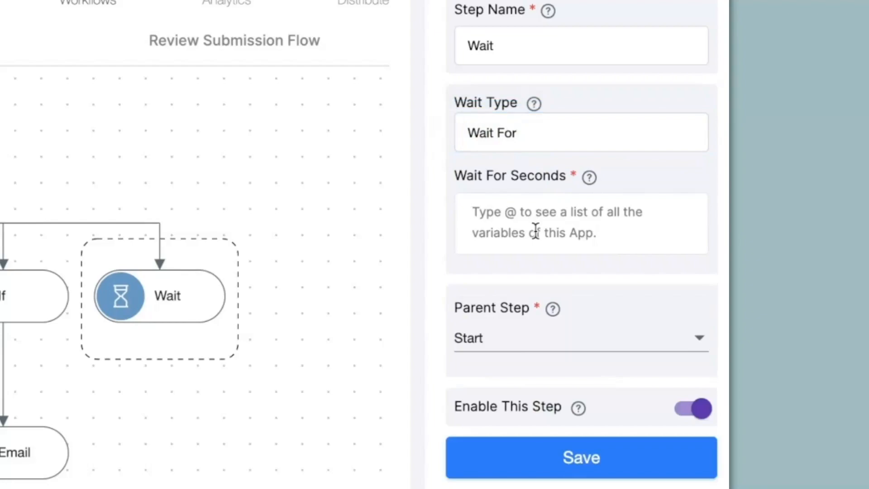
{"action": "type", "text": "12"}
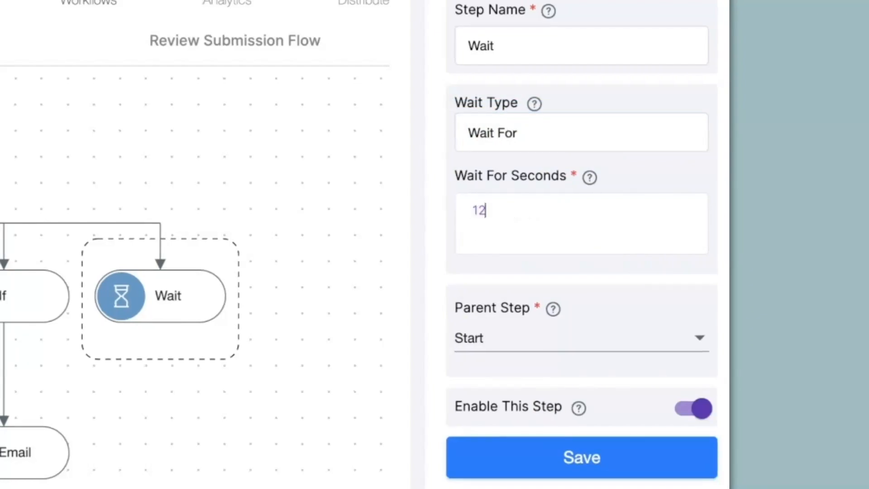
{"action": "type", "text": "0"}
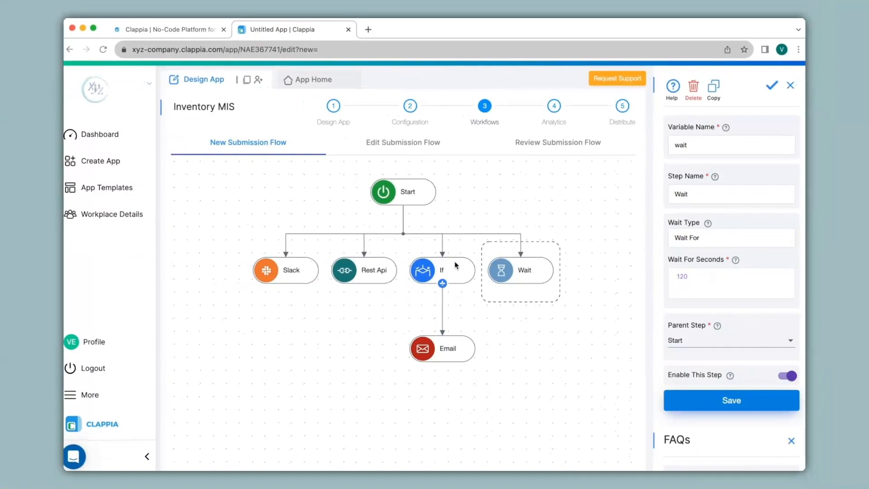
Change the If step's parent step to Wait (wait) and save it.
{"action": "mouse_move", "coordinate": [528, 281]}
{"action": "left_click", "coordinate": [443, 274]}
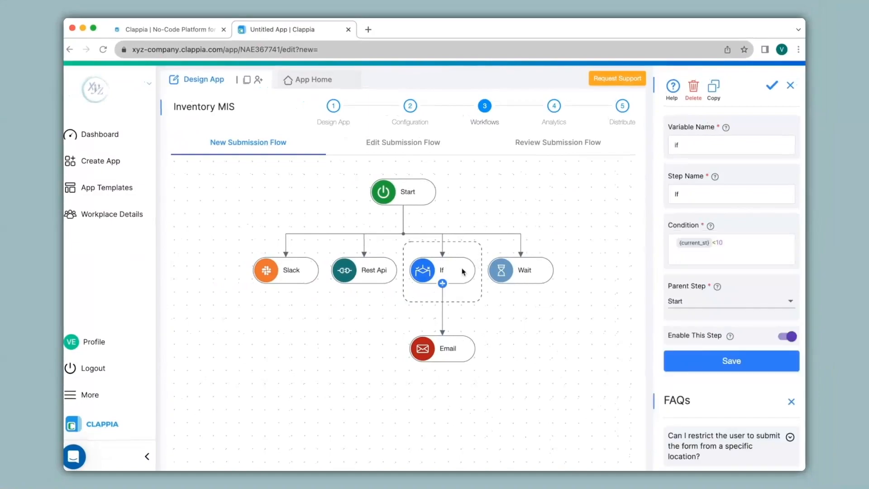
{"action": "left_click", "coordinate": [710, 303]}
{"action": "left_click", "coordinate": [673, 366]}
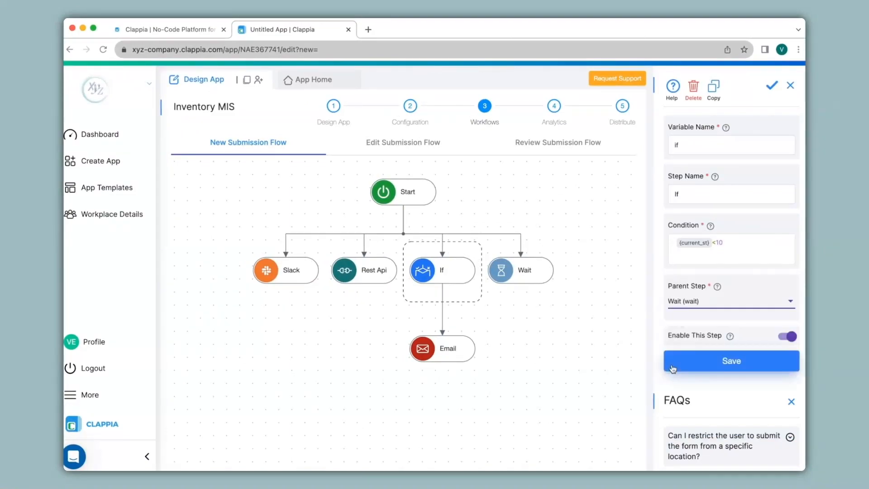
{"action": "left_click", "coordinate": [673, 368]}
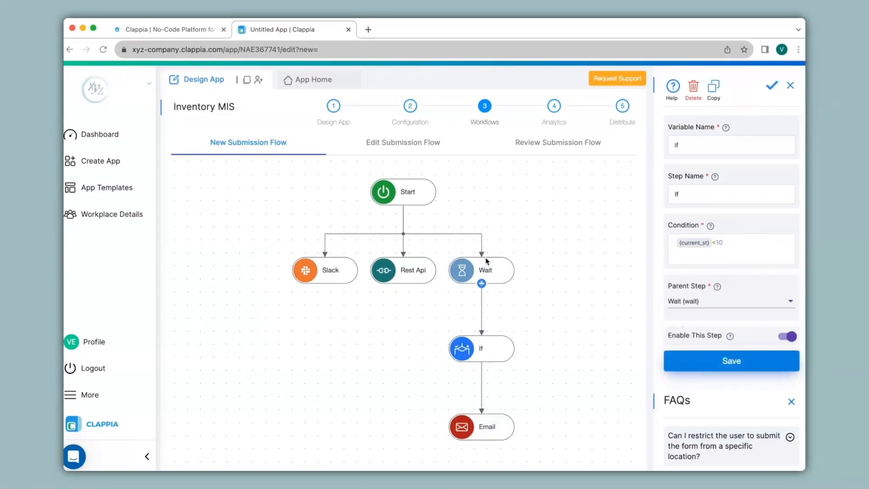
Add a Repeat step after Start in the workflow.
{"action": "mouse_move", "coordinate": [489, 352]}
{"action": "mouse_move", "coordinate": [487, 436]}
{"action": "left_click", "coordinate": [409, 192]}
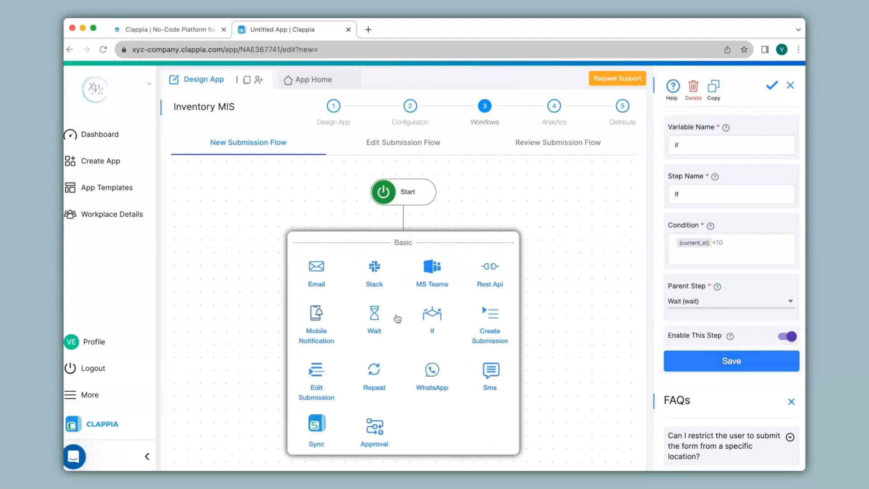
{"action": "left_click", "coordinate": [375, 383]}
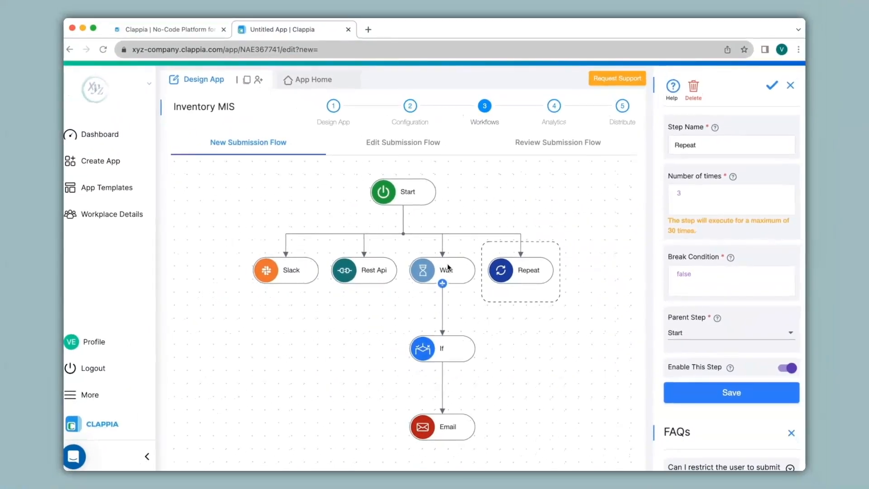
Change the Wait step's parent step to Repeat, save it, and open the Repeat step's settings.
{"action": "left_click", "coordinate": [447, 267]}
{"action": "left_click", "coordinate": [687, 339]}
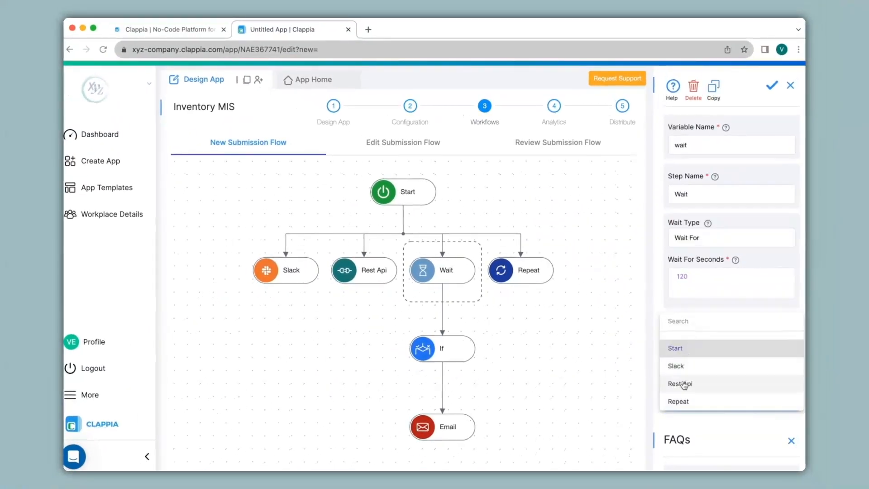
{"action": "left_click", "coordinate": [683, 401]}
{"action": "left_click", "coordinate": [683, 402]}
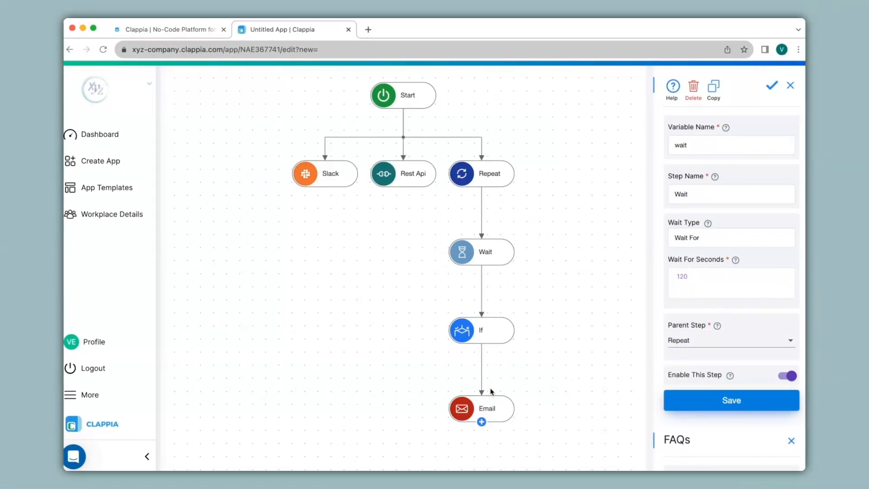
{"action": "left_click", "coordinate": [489, 172]}
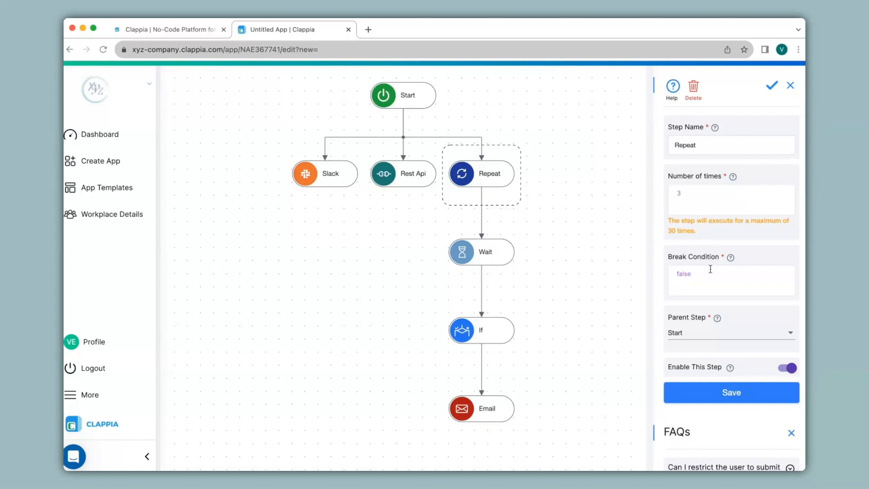
Add a Mobile Notification step under the If step in the new submission workflow.
{"action": "mouse_move", "coordinate": [508, 332]}
{"action": "left_click", "coordinate": [499, 248]}
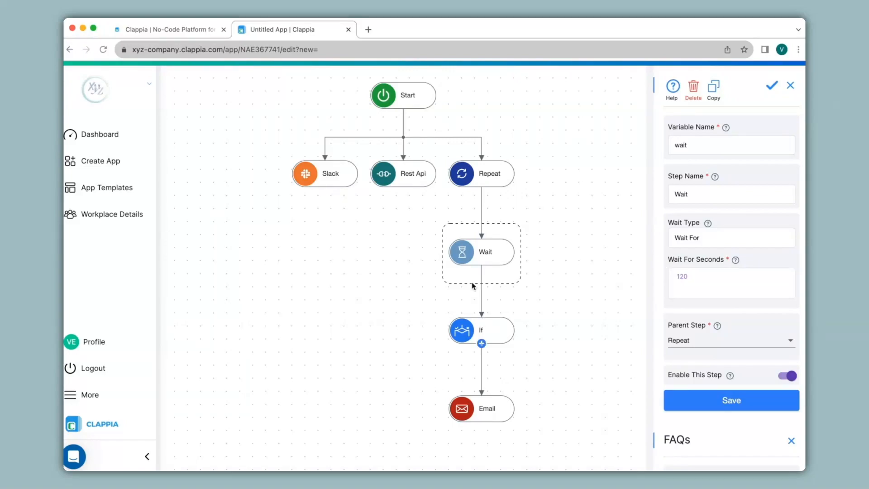
{"action": "left_click", "coordinate": [406, 96]}
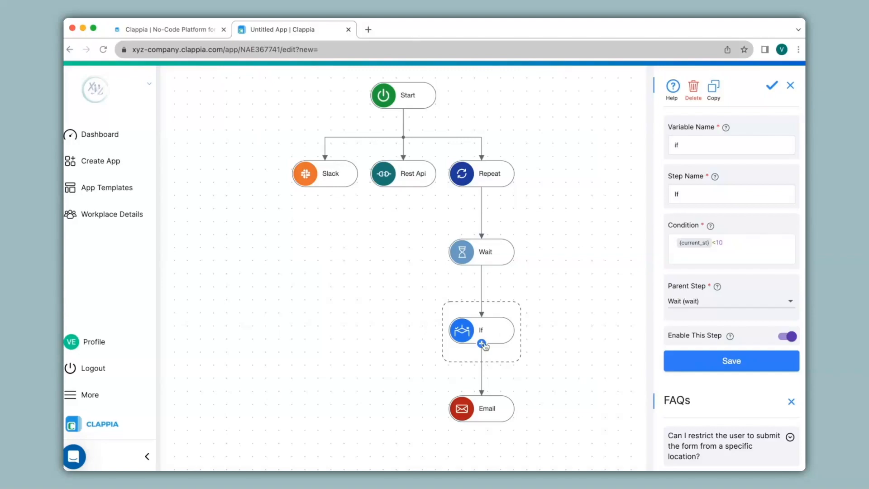
{"action": "left_click", "coordinate": [482, 344]}
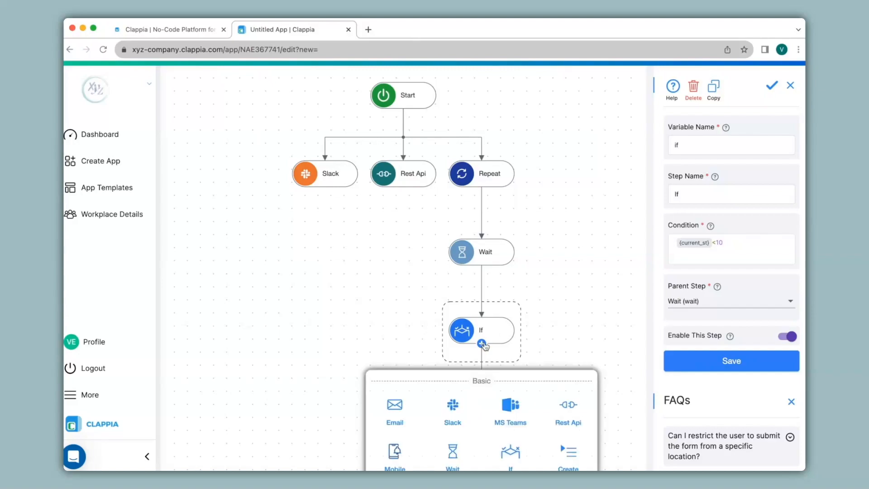
{"action": "scroll", "coordinate": [484, 346], "scroll_direction": "down", "scroll_amount": 3}
{"action": "left_click", "coordinate": [397, 353]}
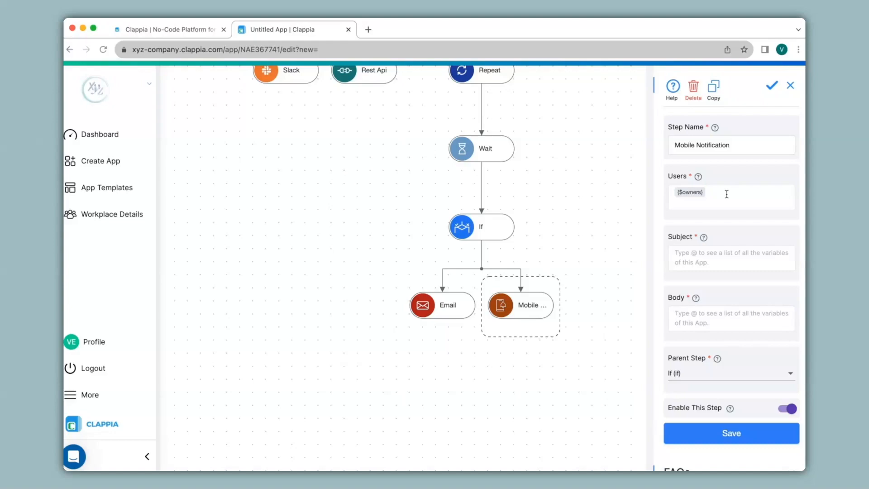
{"action": "scroll", "coordinate": [534, 229], "scroll_direction": "up", "scroll_amount": 5}
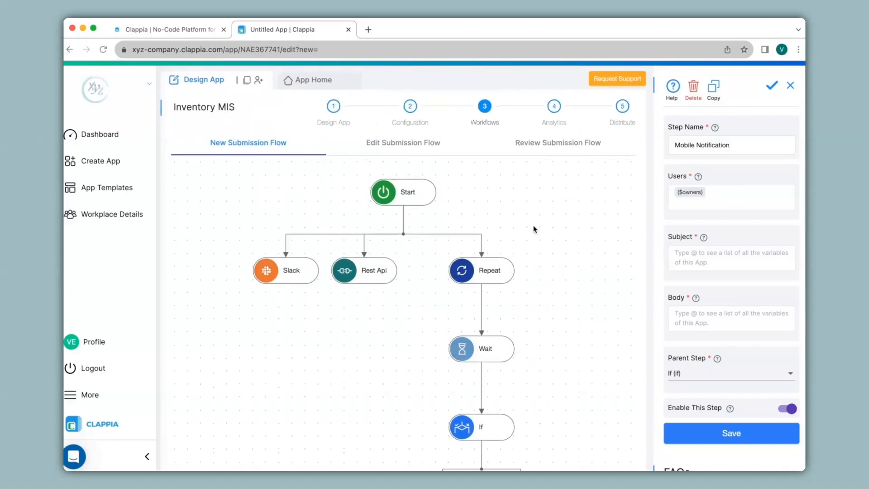
{"action": "left_click", "coordinate": [417, 195]}
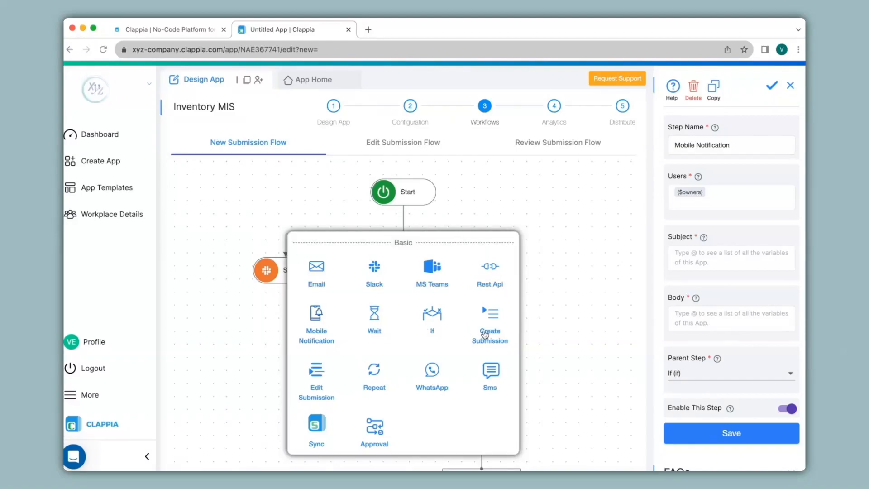
{"action": "left_click", "coordinate": [266, 375]}
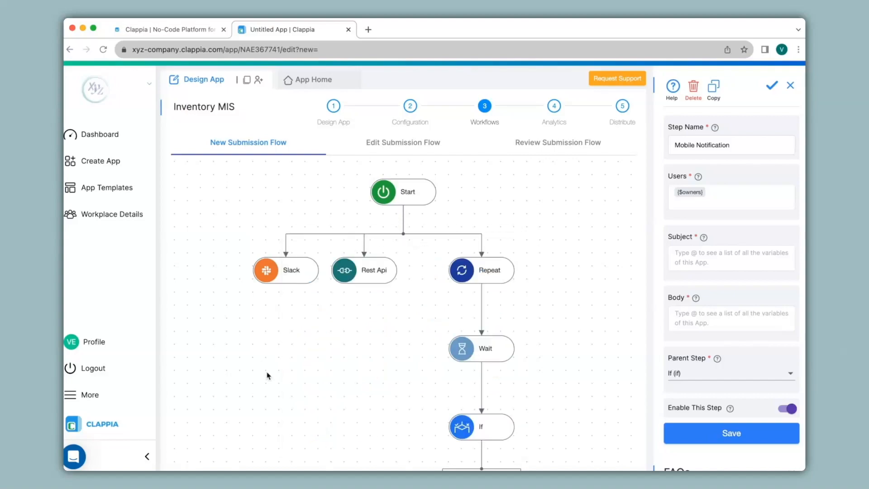
Create a new blank app from the dashboard and name it Stock Entry.
{"action": "left_click", "coordinate": [114, 135]}
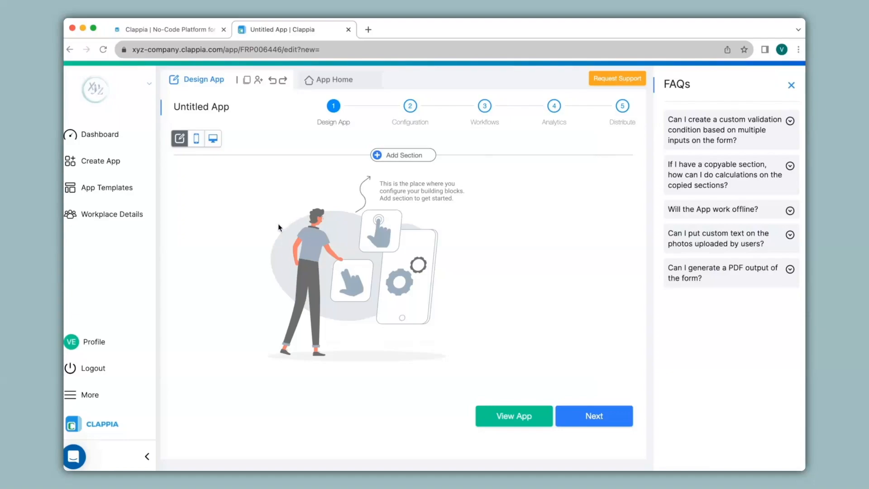
{"action": "left_click_drag", "start_coordinate": [244, 107], "coordinate": [163, 110]}
{"action": "type", "text": "Stock Entry"}
Add a section named Item Update to the Stock Entry form and save it.
{"action": "left_click", "coordinate": [407, 156]}
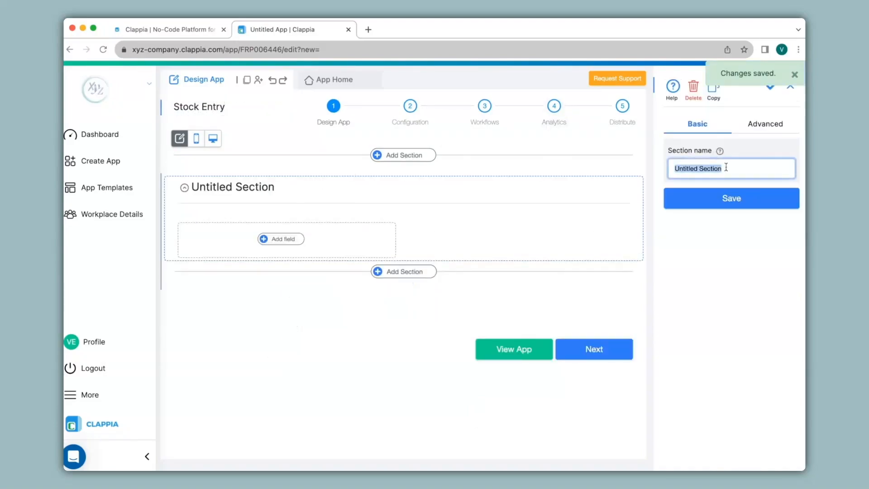
{"action": "type", "text": "Item Update"}
{"action": "left_click", "coordinate": [731, 198]}
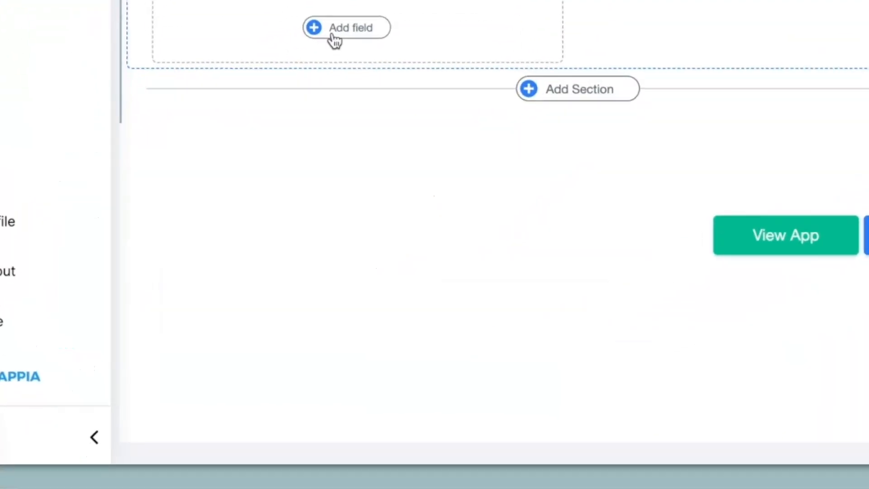
Add a GET Data from other Apps field labelled Select Item to Item Update, with Inventory MIS as its data source app.
{"action": "left_click", "coordinate": [274, 239]}
{"action": "scroll", "coordinate": [356, 3], "scroll_direction": "down", "scroll_amount": 5}
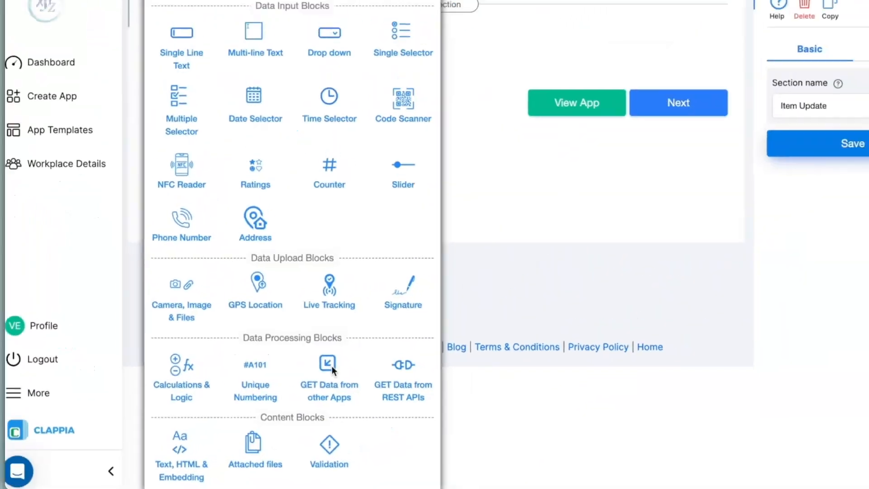
{"action": "left_click", "coordinate": [333, 366]}
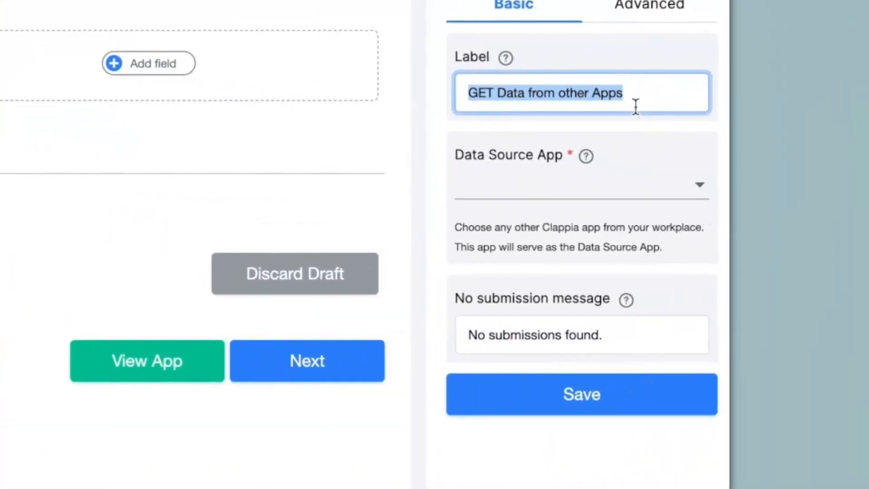
{"action": "type", "text": "Select Item"}
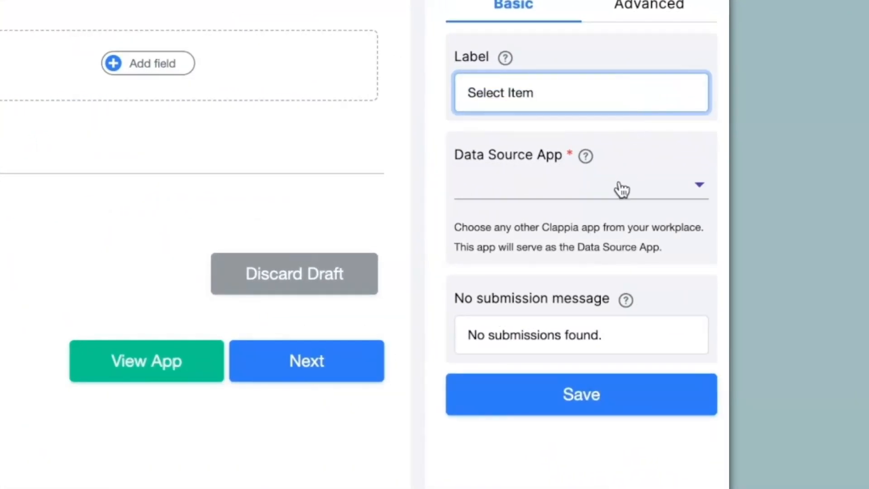
{"action": "left_click", "coordinate": [621, 185]}
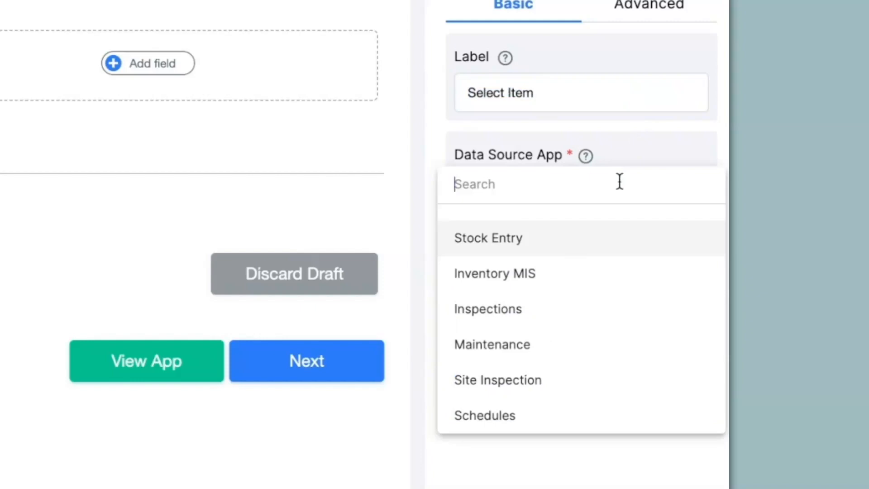
{"action": "left_click", "coordinate": [575, 276]}
Choose Item Code, Item Type and Brand/Make as the selection fields of the Select Item field.
{"action": "left_click", "coordinate": [545, 329]}
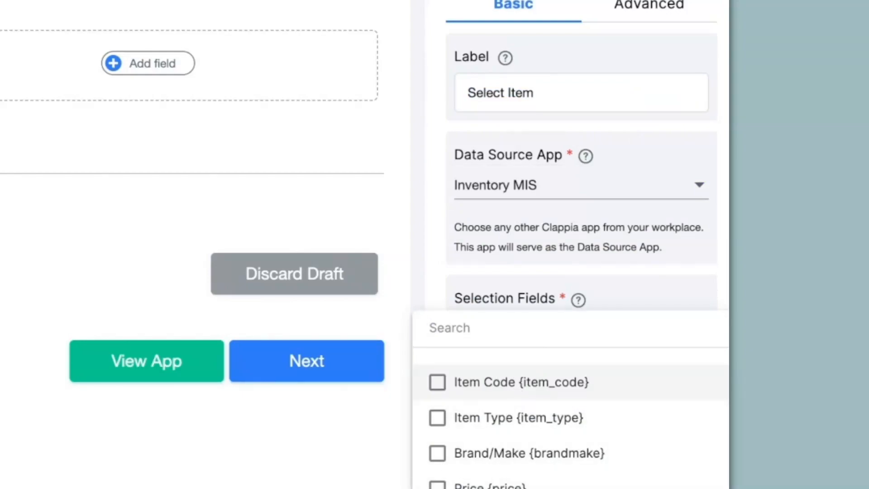
{"action": "left_click", "coordinate": [513, 395]}
{"action": "left_click", "coordinate": [439, 420]}
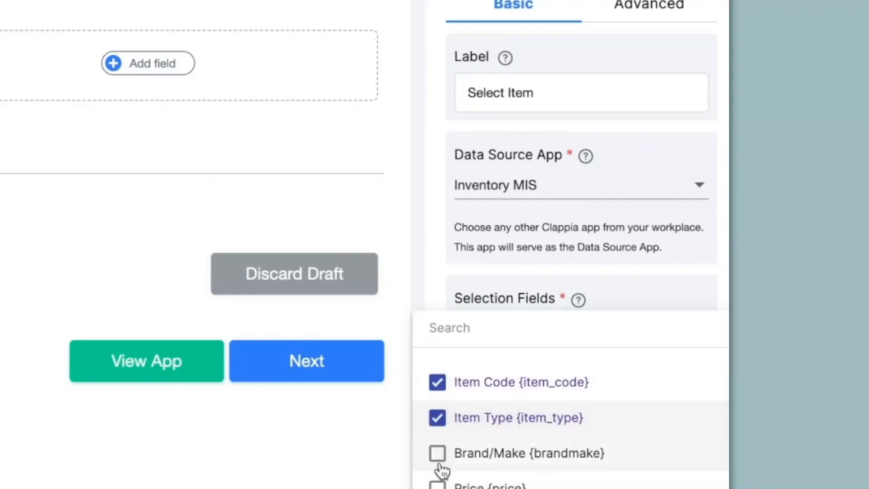
{"action": "left_click", "coordinate": [439, 452]}
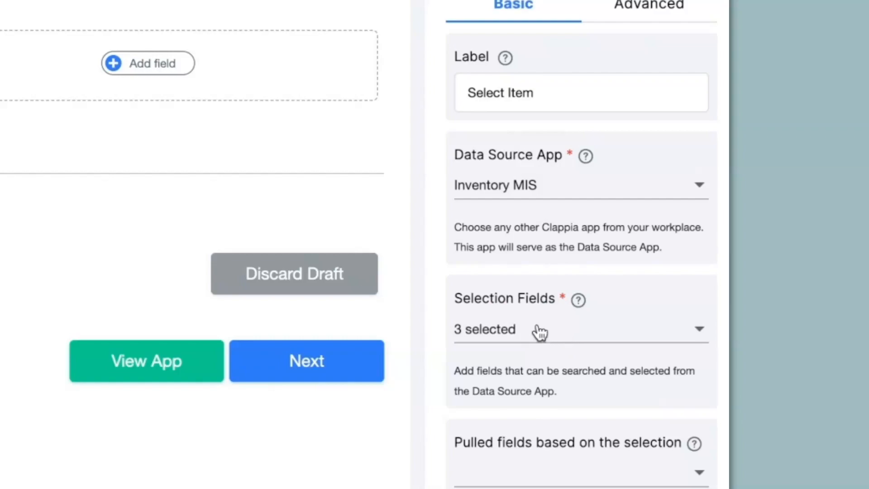
Set Item Code, Item Type, Brand/Make, Price, Current Stock and Unit as the pulled fields for Select Item and save it.
{"action": "left_click", "coordinate": [534, 471]}
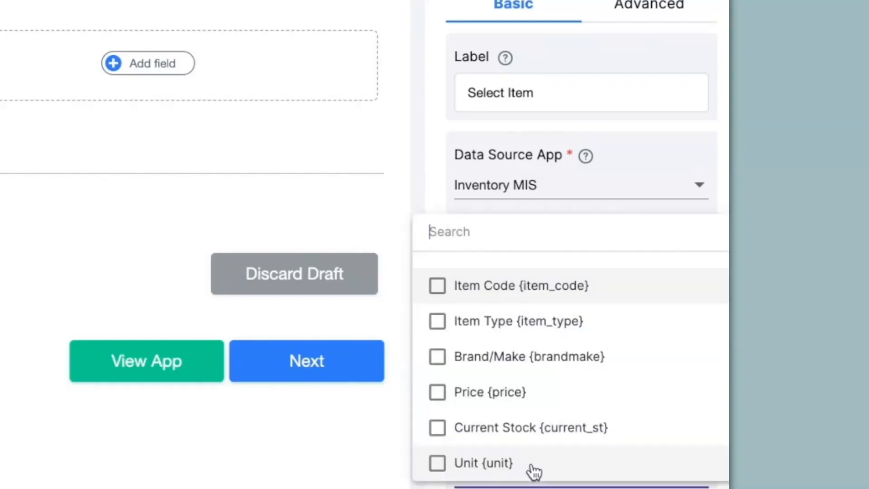
{"action": "left_click", "coordinate": [463, 290]}
{"action": "left_click", "coordinate": [465, 323]}
{"action": "left_click", "coordinate": [465, 360]}
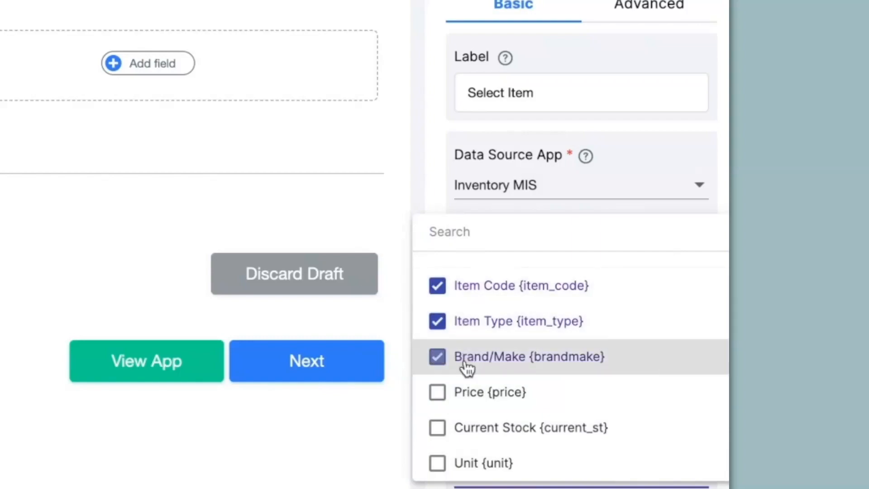
{"action": "left_click", "coordinate": [467, 400]}
{"action": "left_click", "coordinate": [457, 427]}
{"action": "scroll", "coordinate": [456, 453], "scroll_direction": "down", "scroll_amount": 1}
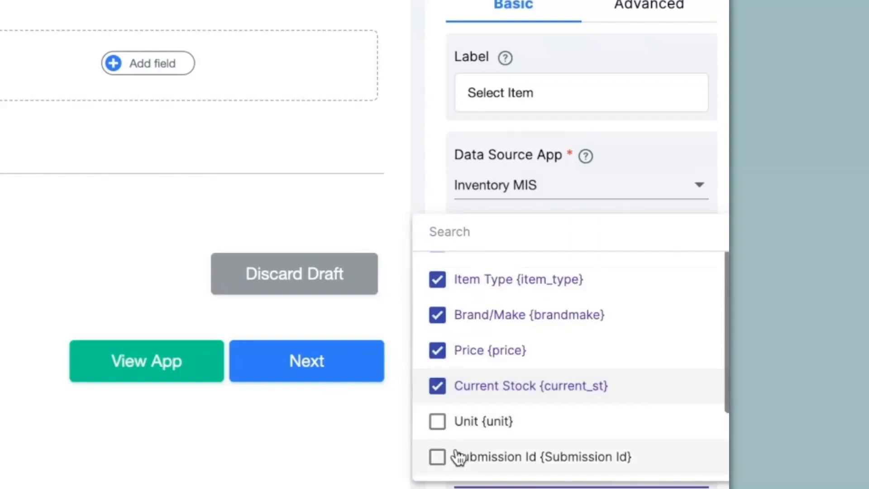
{"action": "left_click", "coordinate": [452, 421]}
{"action": "scroll", "coordinate": [450, 428], "scroll_direction": "down", "scroll_amount": 1}
{"action": "left_click", "coordinate": [399, 425]}
{"action": "scroll", "coordinate": [530, 420], "scroll_direction": "down", "scroll_amount": 10}
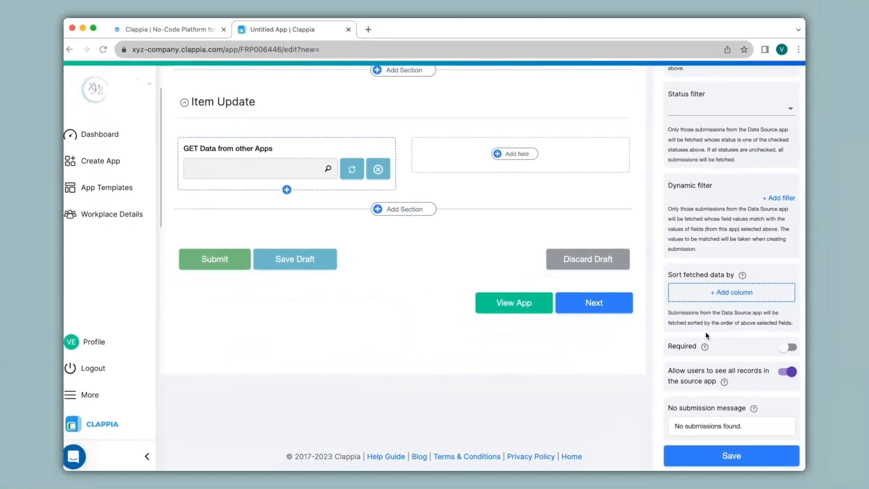
{"action": "left_click", "coordinate": [707, 459]}
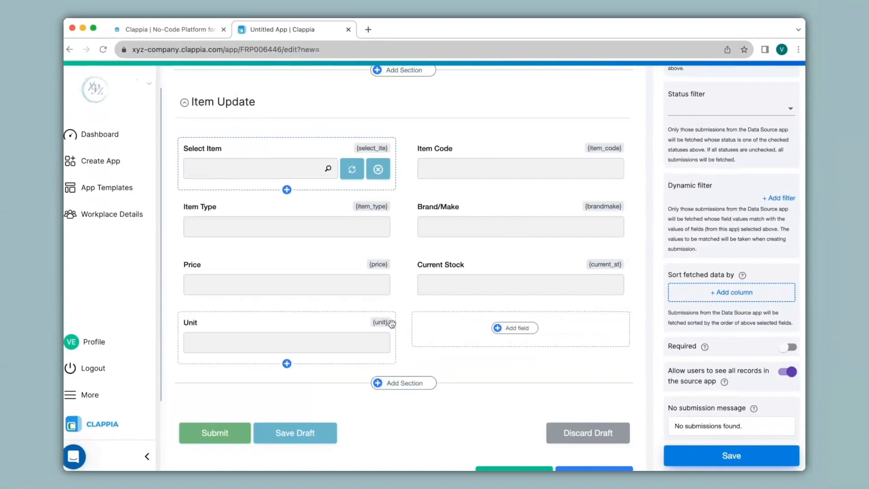
Add a single-line text field labelled New Stock beside Unit in the Item Update section and save it.
{"action": "left_click", "coordinate": [514, 329]}
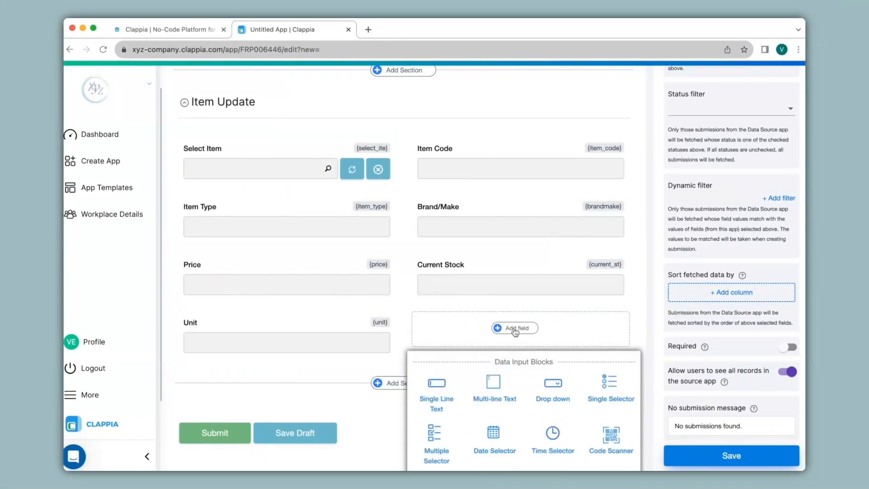
{"action": "left_click", "coordinate": [430, 397]}
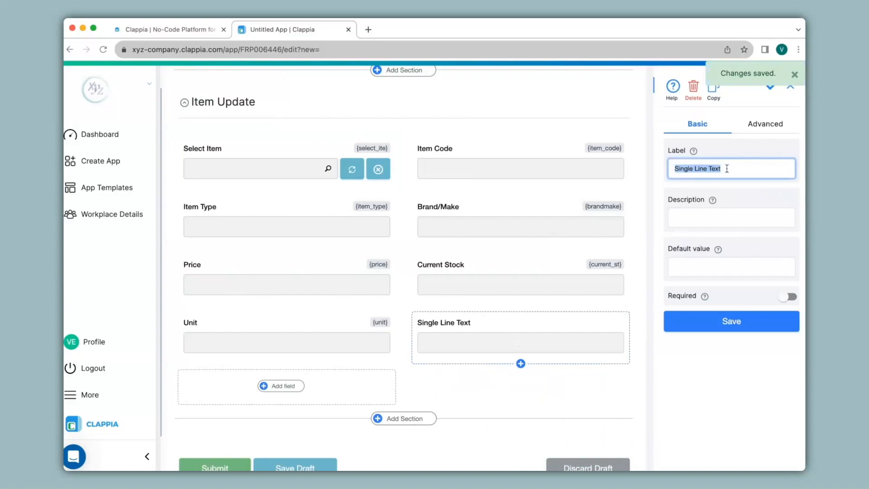
{"action": "type", "text": "New Stock"}
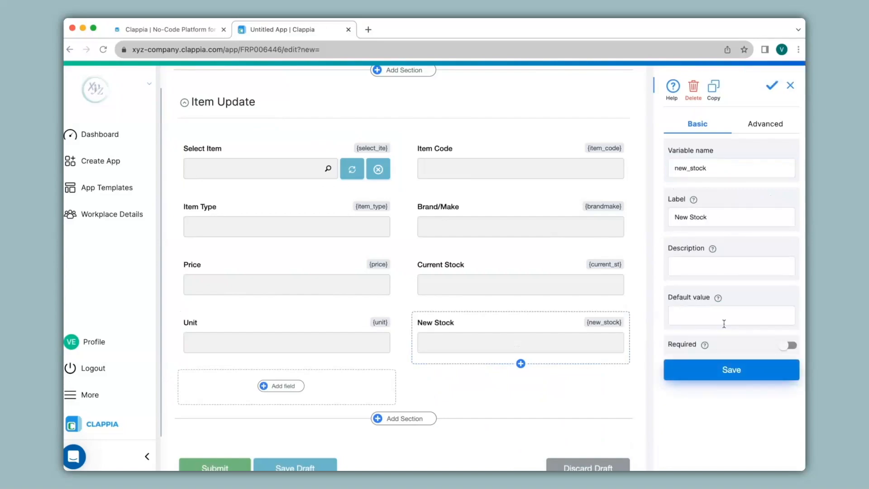
Add a section named New Item below the Item Update section and save it.
{"action": "left_click", "coordinate": [421, 418]}
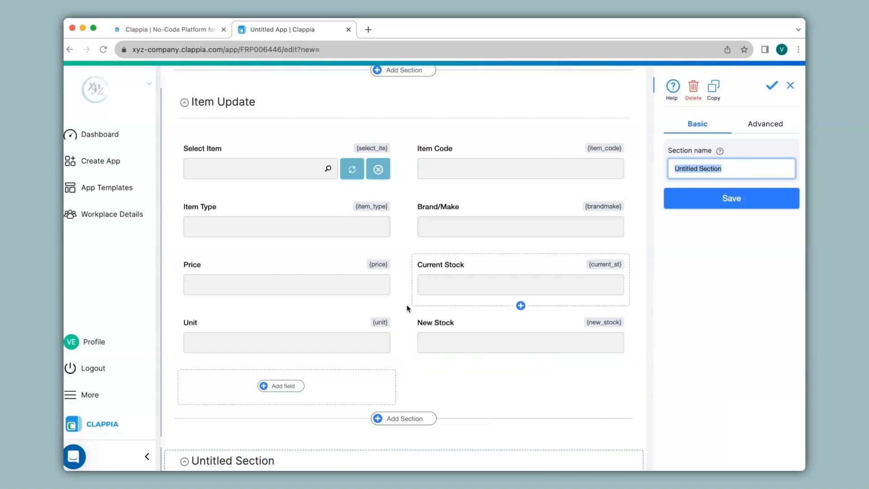
{"action": "scroll", "coordinate": [407, 308], "scroll_direction": "down", "scroll_amount": 4}
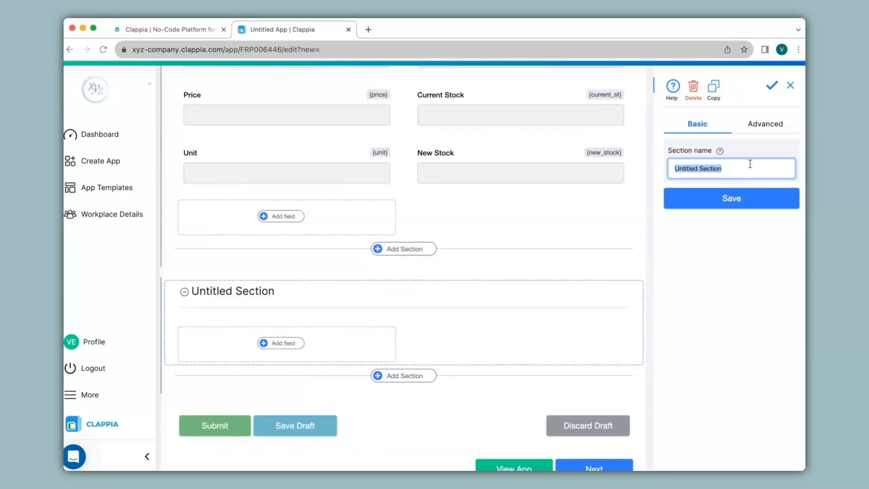
{"action": "type", "text": "New Item"}
{"action": "left_click", "coordinate": [750, 199]}
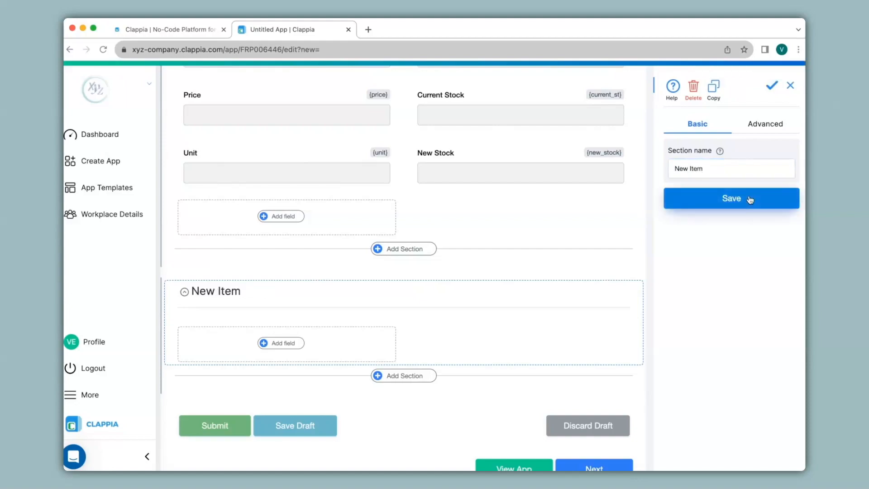
Add single-line text fields labelled Item Code and Item Type to the New Item section.
{"action": "left_click", "coordinate": [283, 343]}
{"action": "left_click", "coordinate": [205, 409]}
{"action": "type", "text": "Item Code"}
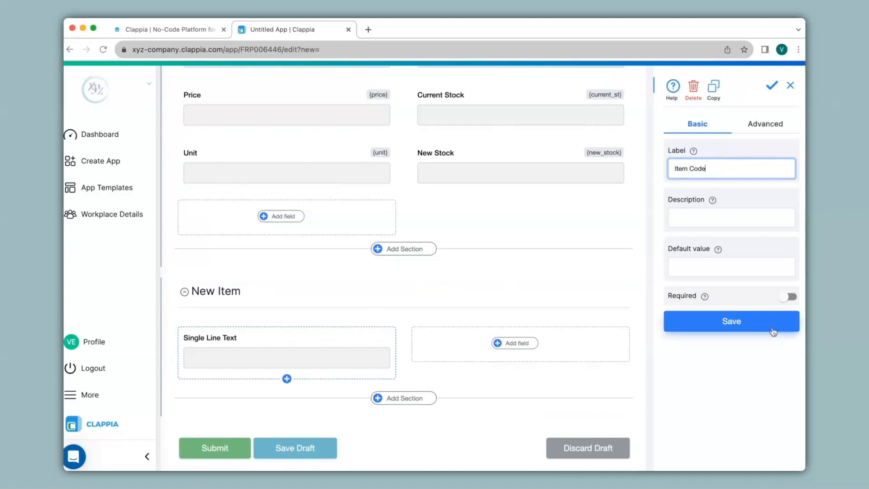
{"action": "left_click", "coordinate": [770, 323]}
{"action": "left_click", "coordinate": [515, 343]}
{"action": "left_click", "coordinate": [445, 408]}
{"action": "type", "text": "It"}
Add single-line text fields labelled Brand/Make and Price to the New Item section and save them.
{"action": "left_click", "coordinate": [282, 401]}
{"action": "scroll", "coordinate": [281, 401], "scroll_direction": "down", "scroll_amount": 2}
{"action": "left_click", "coordinate": [202, 365]}
{"action": "type", "text": "Brand/Make"}
{"action": "left_click", "coordinate": [737, 321]}
{"action": "left_click", "coordinate": [523, 297]}
{"action": "left_click", "coordinate": [438, 364]}
{"action": "type", "text": "Price"}
{"action": "left_click", "coordinate": [697, 327]}
Add a single-line text field labelled Stock below Brand/Make in the New Item section and save it.
{"action": "left_click", "coordinate": [300, 353]}
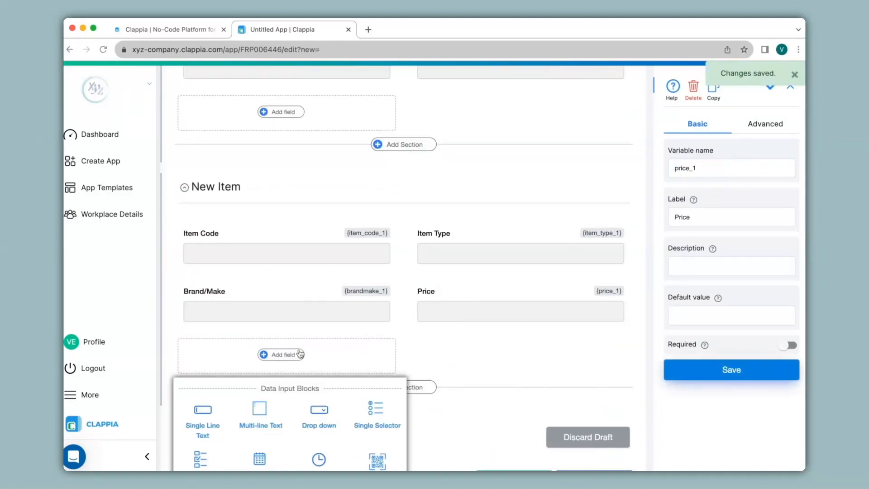
{"action": "left_click", "coordinate": [200, 415]}
{"action": "type", "text": "Stock"}
{"action": "left_click", "coordinate": [703, 317]}
Add a drop-down field labelled Unit with the options Kg, Grams and NA to the New Item section and save it.
{"action": "left_click", "coordinate": [507, 356]}
{"action": "left_click", "coordinate": [548, 417]}
{"action": "type", "text": "Unit"}
{"action": "left_click_drag", "start_coordinate": [704, 275], "coordinate": [670, 268]}
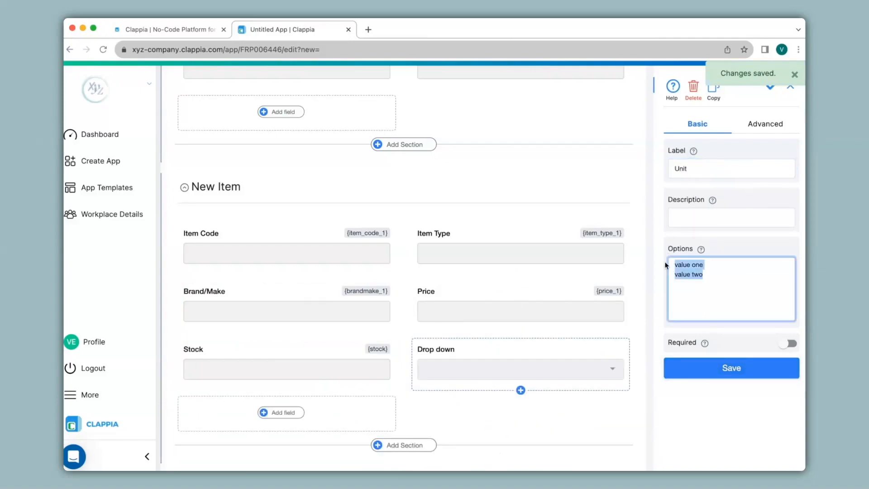
{"action": "type", "text": "Kg"}
{"action": "key", "text": "Return"}
{"action": "type", "text": "Grams"}
{"action": "key", "text": "Return"}
{"action": "type", "text": "NA"}
{"action": "left_click", "coordinate": [703, 367]}
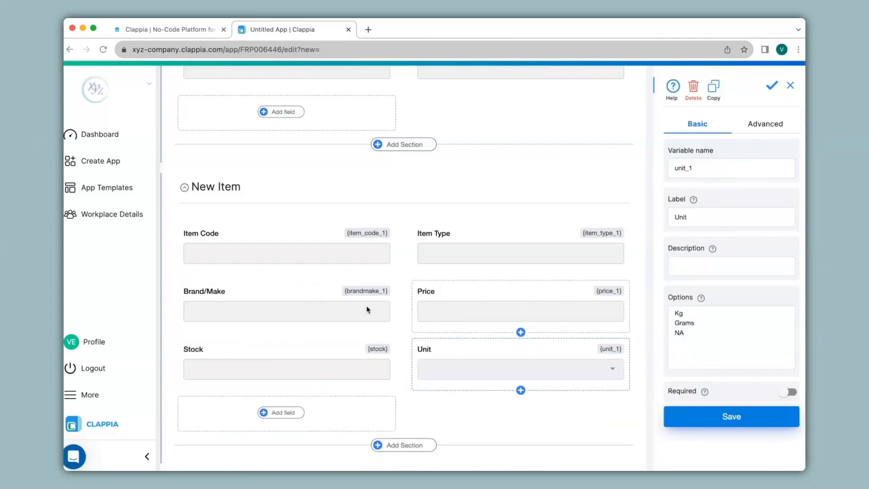
Add a section named Select above the Item Update section and save it.
{"action": "scroll", "coordinate": [410, 381], "scroll_direction": "up", "scroll_amount": 7}
{"action": "scroll", "coordinate": [411, 381], "scroll_direction": "up", "scroll_amount": 1}
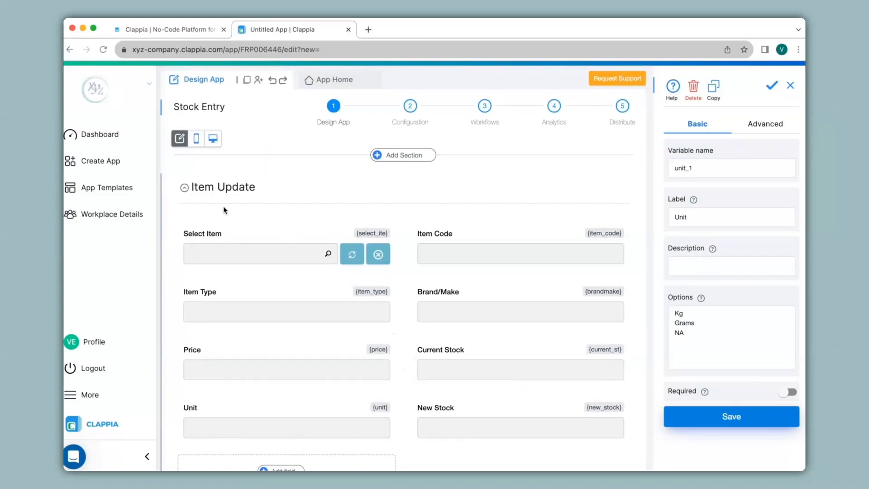
{"action": "scroll", "coordinate": [223, 206], "scroll_direction": "down", "scroll_amount": 4}
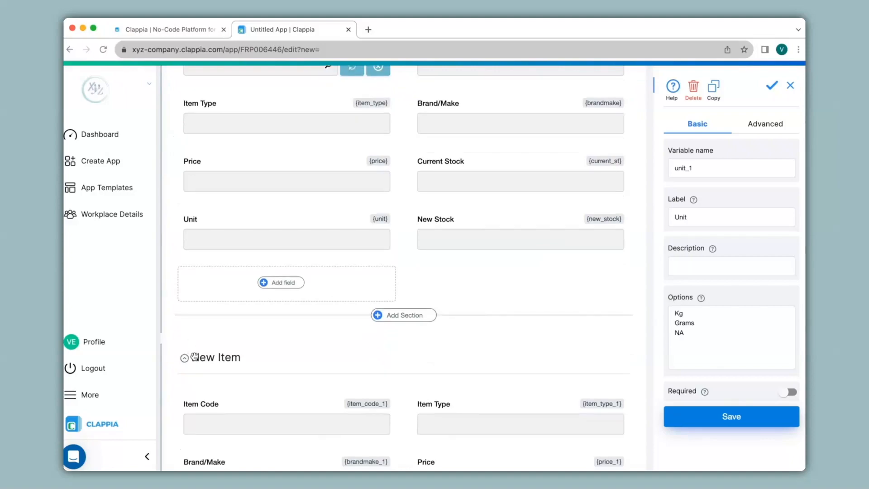
{"action": "scroll", "coordinate": [401, 154], "scroll_direction": "up", "scroll_amount": 5}
{"action": "left_click", "coordinate": [401, 154]}
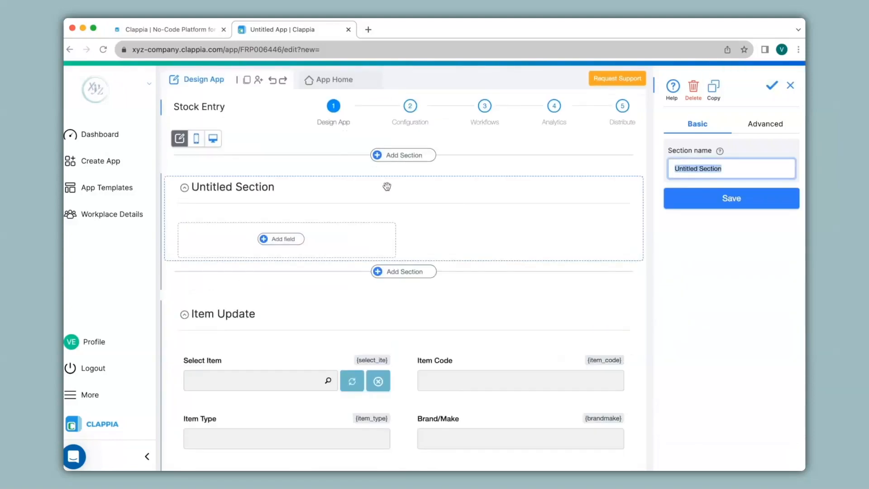
{"action": "type", "text": "Select"}
{"action": "left_click", "coordinate": [720, 198]}
Add a single selector field labelled Select with the options Item Update and New Item to the Select section and save it.
{"action": "left_click", "coordinate": [295, 245]}
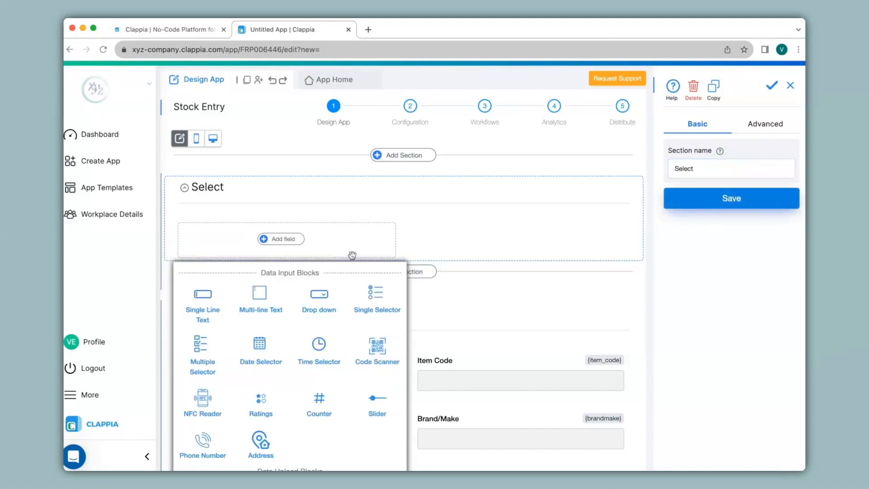
{"action": "left_click", "coordinate": [383, 313]}
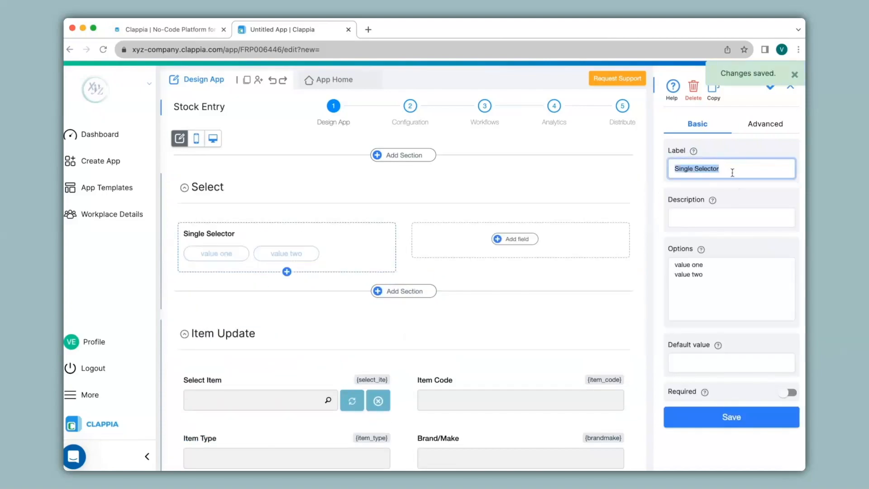
{"action": "type", "text": "Select"}
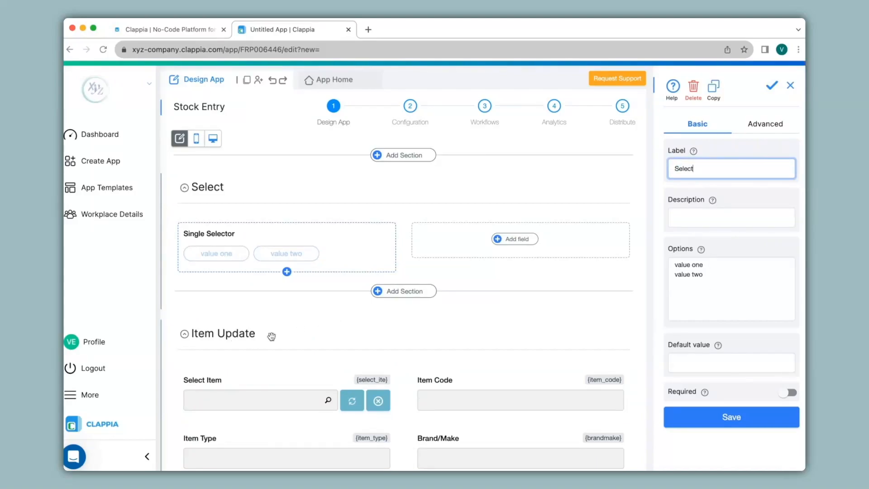
{"action": "scroll", "coordinate": [272, 336], "scroll_direction": "down", "scroll_amount": 1}
{"action": "scroll", "coordinate": [272, 336], "scroll_direction": "down", "scroll_amount": 5}
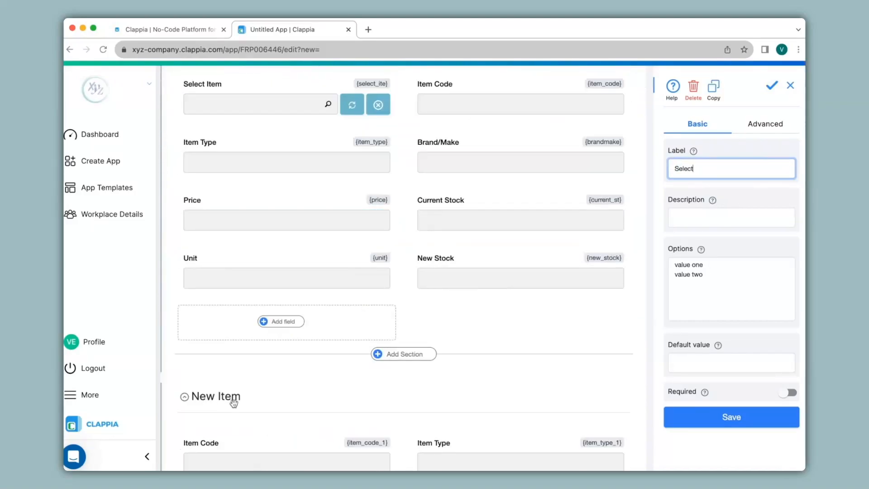
{"action": "left_click", "coordinate": [731, 290]}
{"action": "type", "text": "Item Update"}
{"action": "key", "text": "Return"}
{"action": "type", "text": "New Item"}
{"action": "left_click", "coordinate": [693, 424]}
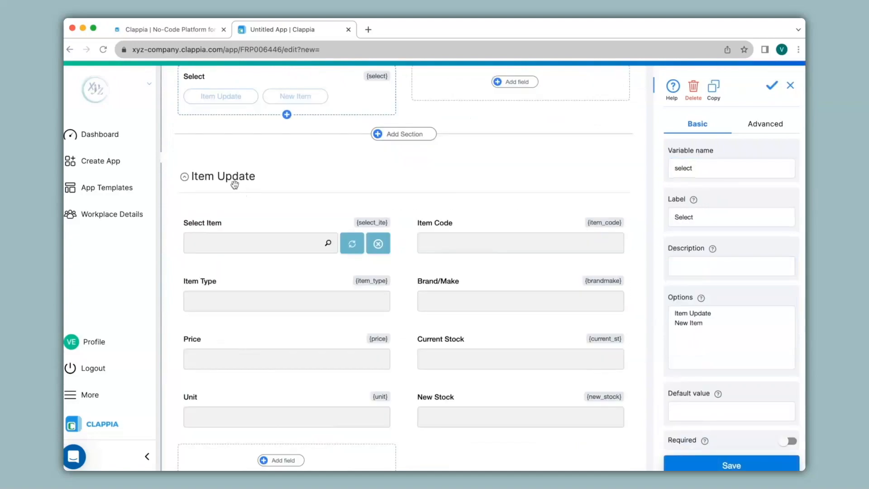
Set the Item Update section to display only if {select}="Item Update" and save the condition.
{"action": "left_click", "coordinate": [234, 184]}
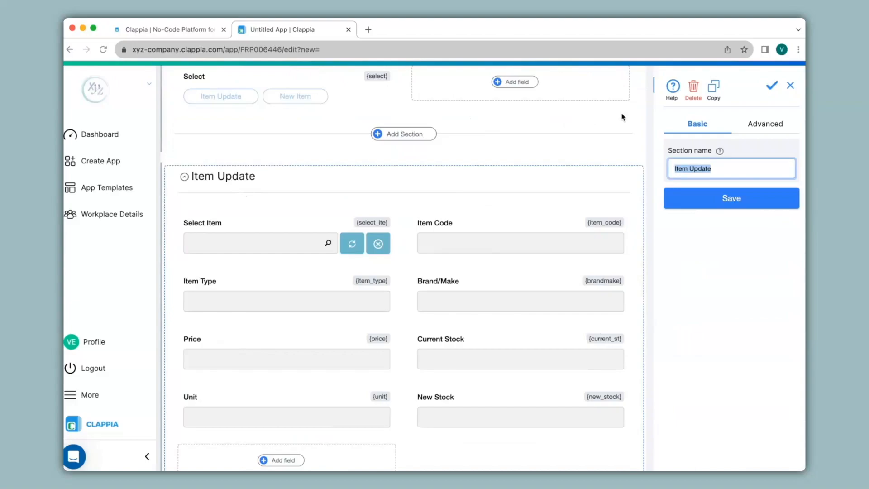
{"action": "left_click", "coordinate": [763, 126]}
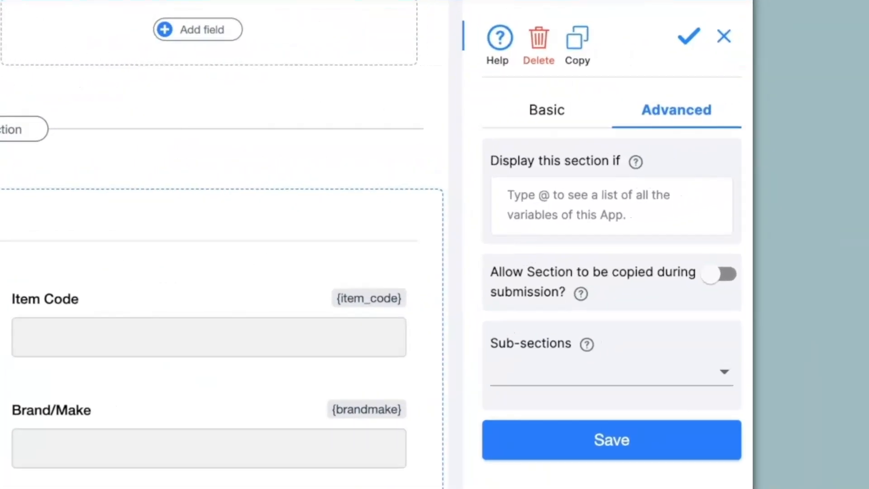
{"action": "left_click", "coordinate": [708, 168]}
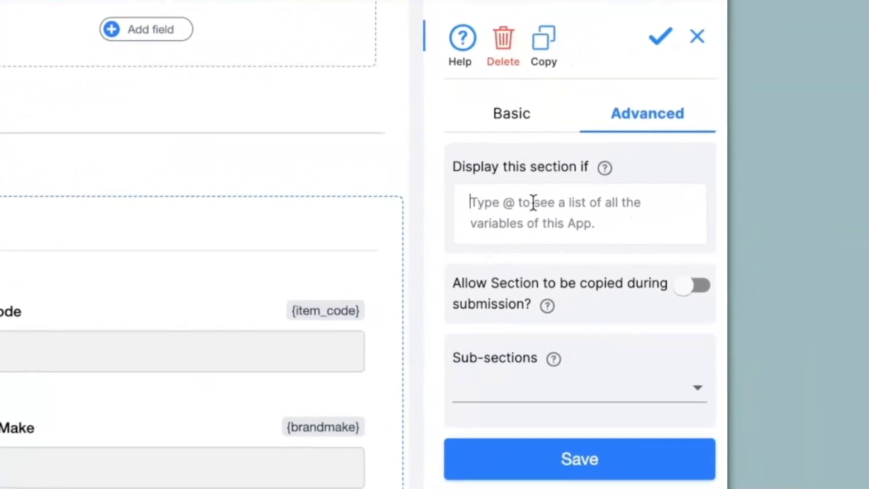
{"action": "type", "text": "@selec"}
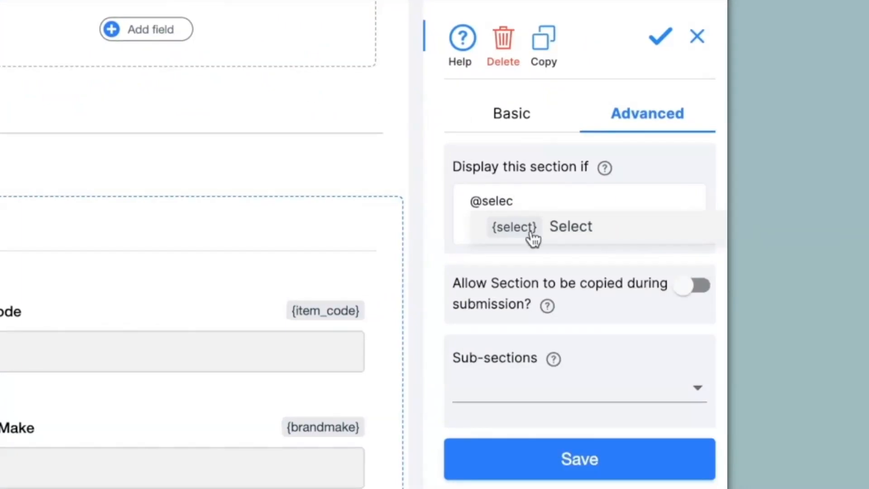
{"action": "left_click", "coordinate": [532, 231]}
{"action": "type", "text": "=\"Item Update"}
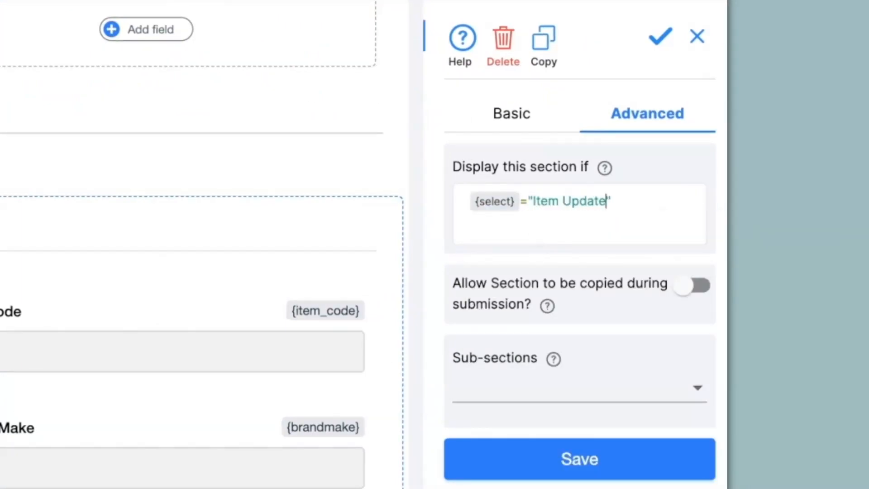
{"action": "left_click", "coordinate": [530, 467]}
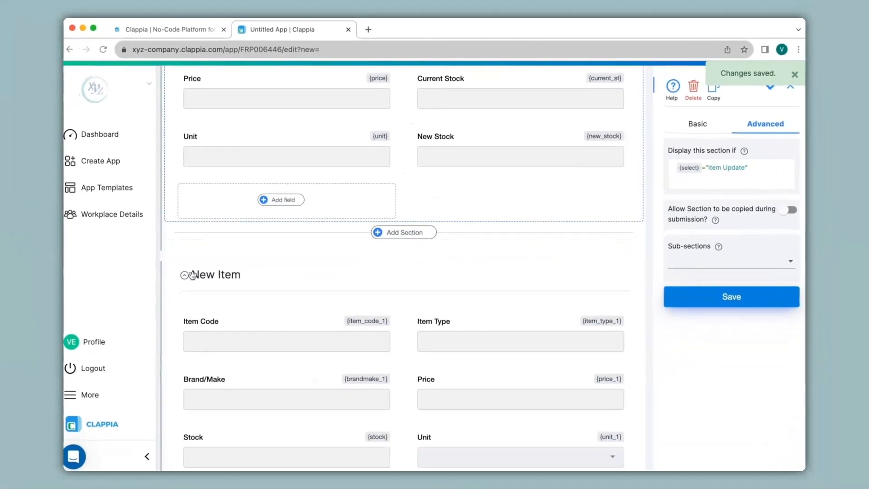
Set the New Item section to display only if {select}="New Item" and save the condition.
{"action": "left_click", "coordinate": [192, 274]}
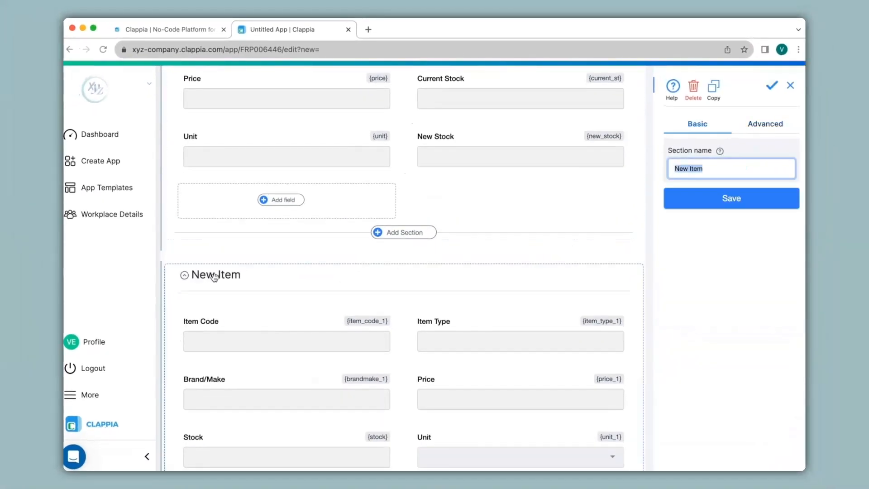
{"action": "left_click", "coordinate": [769, 124]}
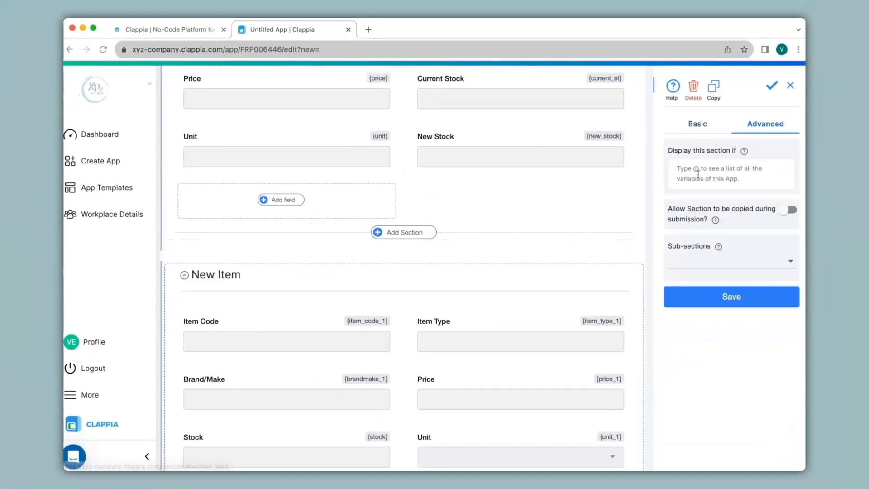
{"action": "type", "text": "@"}
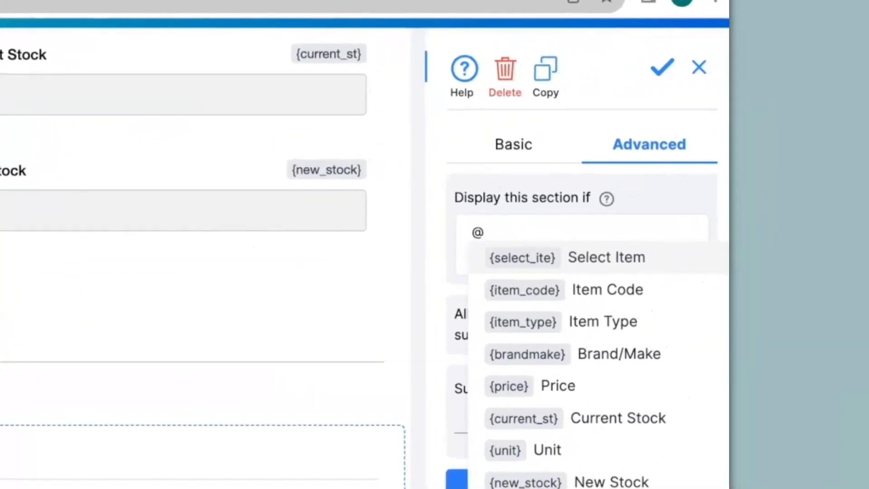
{"action": "type", "text": "select"}
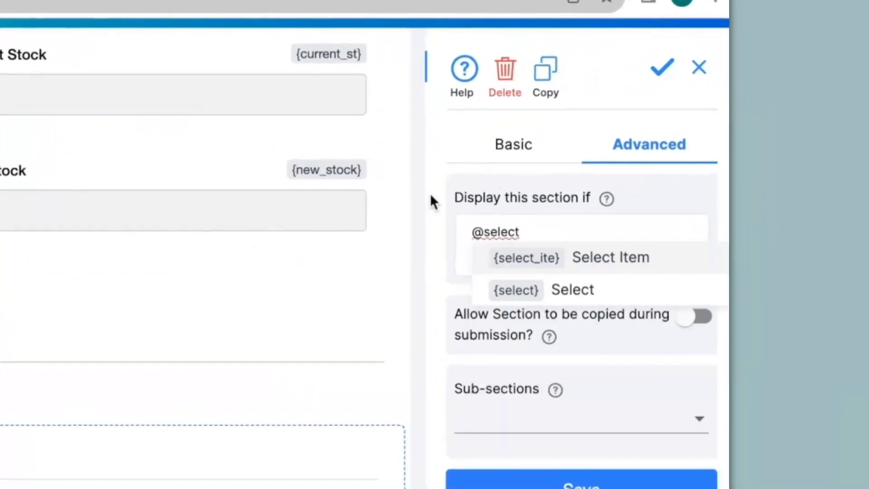
{"action": "left_click", "coordinate": [549, 285]}
{"action": "type", "text": "=\"New Item\""}
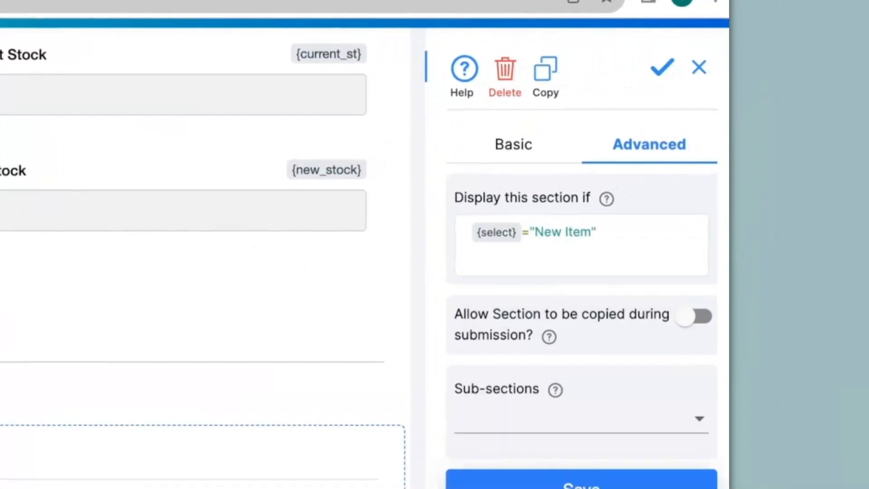
{"action": "left_click", "coordinate": [539, 486]}
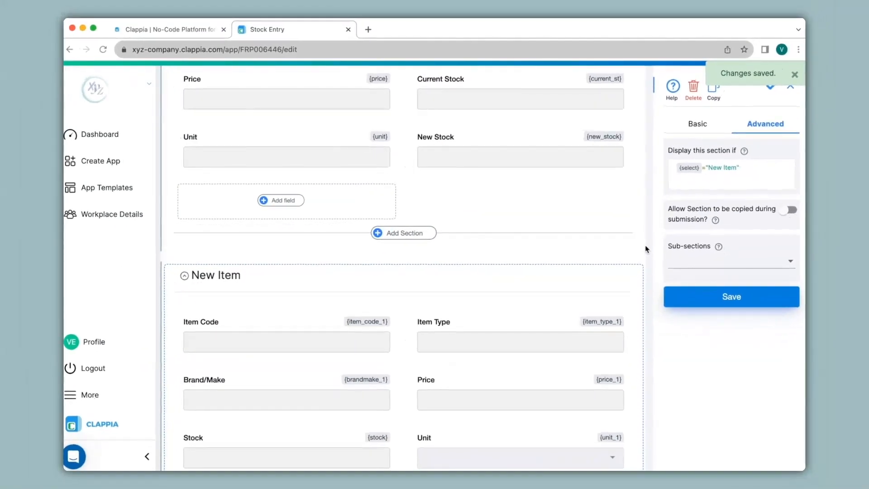
Check the live Stock Entry form by switching the Select field between Item Update and New Item.
{"action": "scroll", "coordinate": [646, 248], "scroll_direction": "up", "scroll_amount": 1}
{"action": "scroll", "coordinate": [645, 245], "scroll_direction": "up", "scroll_amount": 10}
{"action": "left_click", "coordinate": [334, 81]}
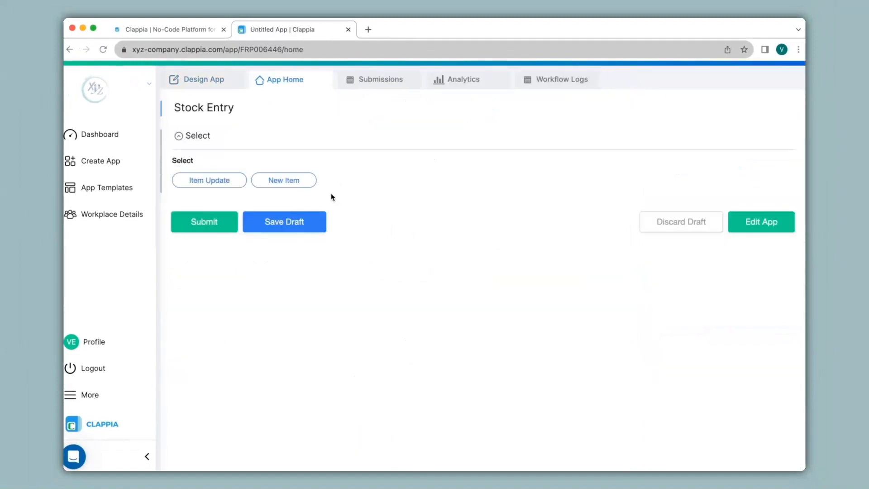
{"action": "left_click", "coordinate": [224, 181]}
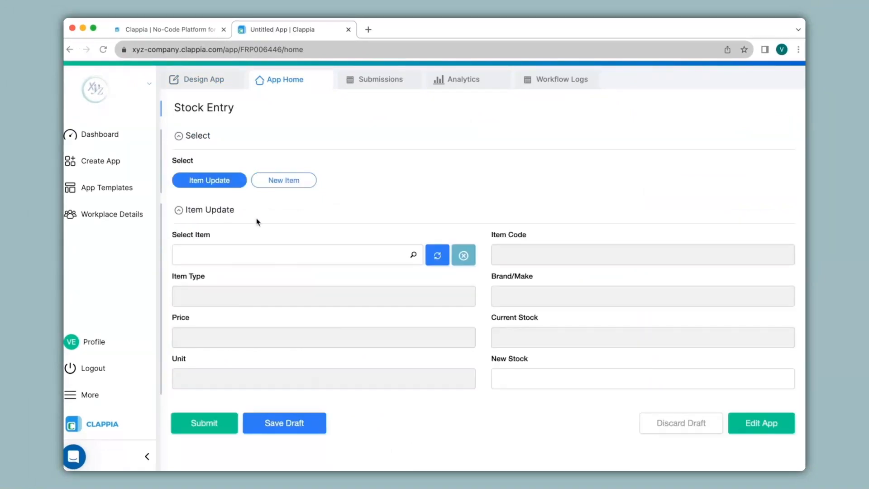
{"action": "left_click", "coordinate": [282, 181]}
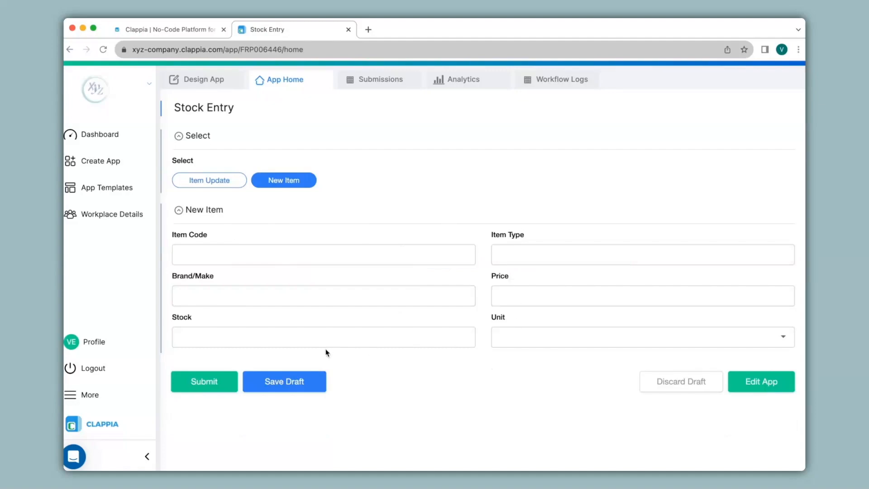
{"action": "left_click", "coordinate": [219, 180]}
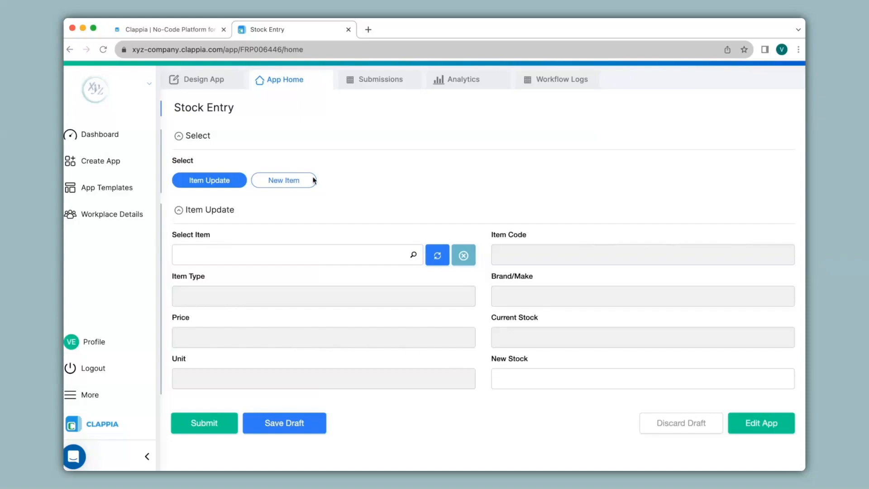
{"action": "left_click", "coordinate": [292, 181]}
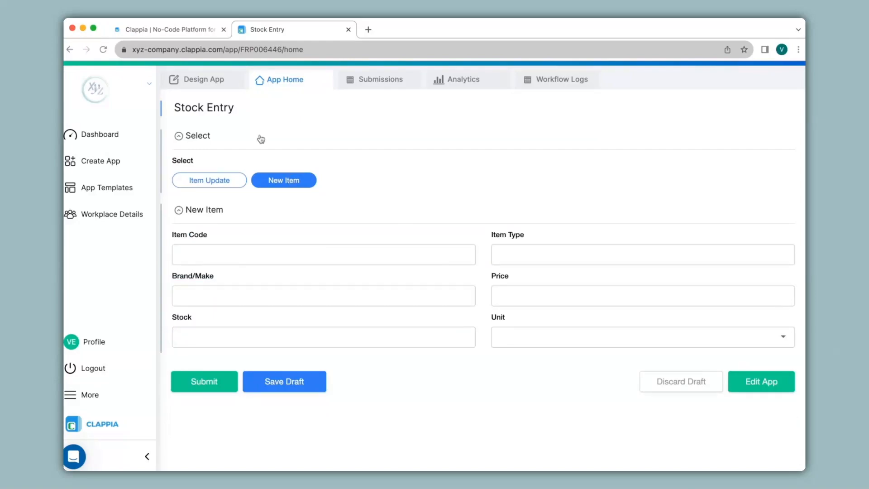
Add an Edit Submission step after Start in Stock Entry's New Submission Flow and target it at the Inventory MIS app.
{"action": "left_click", "coordinate": [205, 81]}
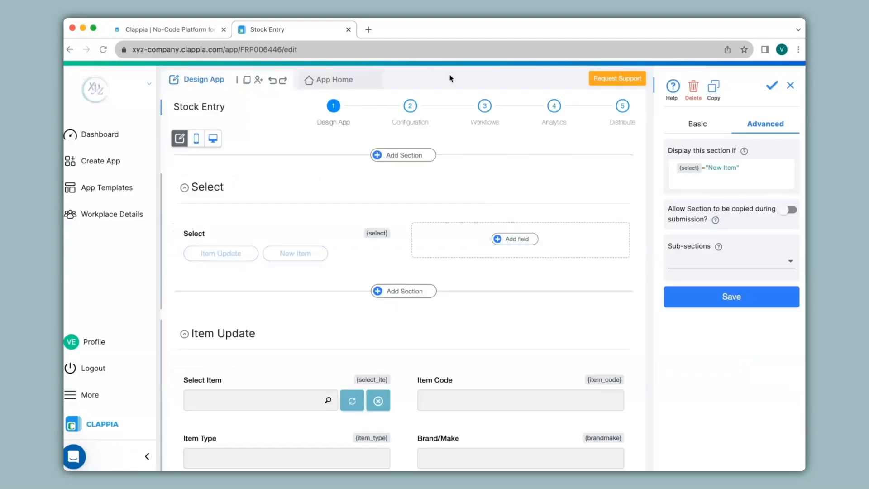
{"action": "left_click", "coordinate": [485, 106]}
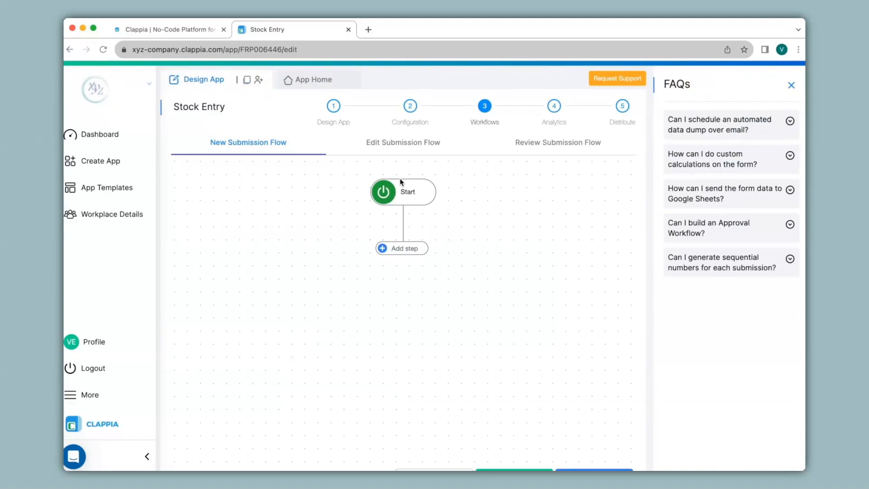
{"action": "left_click", "coordinate": [407, 248]}
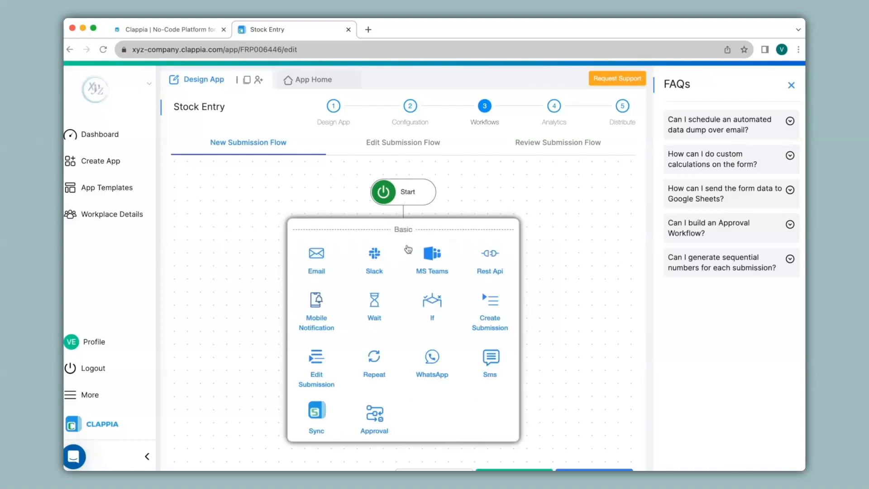
{"action": "left_click", "coordinate": [325, 362]}
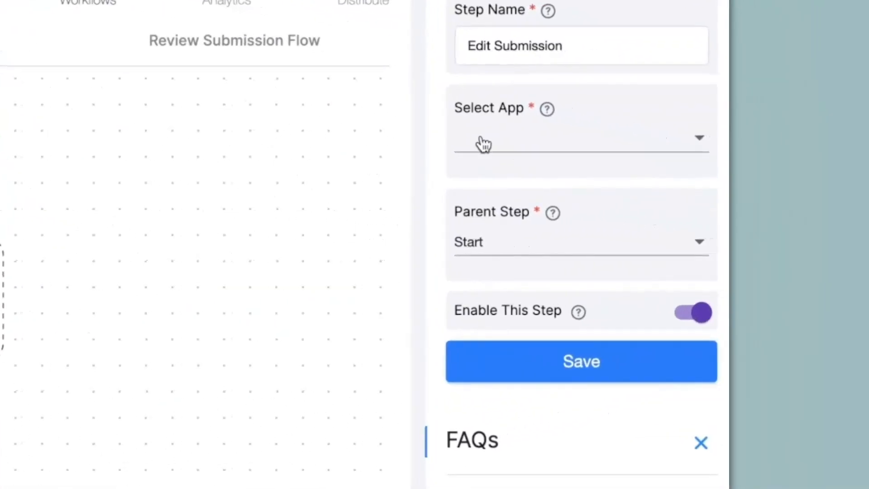
{"action": "left_click", "coordinate": [681, 193]}
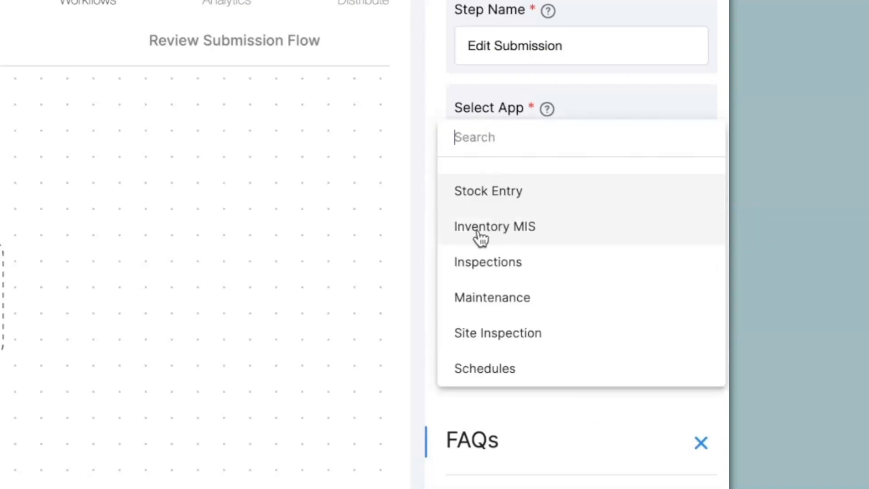
{"action": "left_click", "coordinate": [525, 233]}
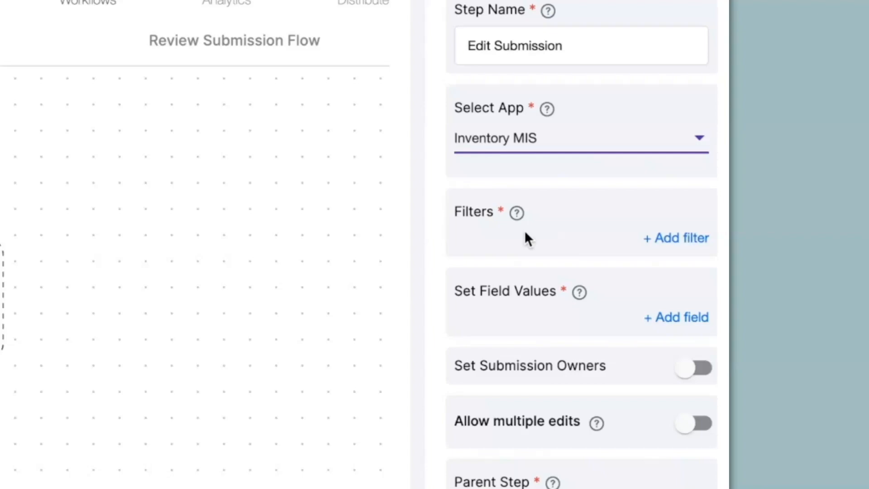
Add a filter to the Edit Submission step matching Inventory MIS's Item Code {item_code} to Stock Entry's {item_code} variable.
{"action": "left_click", "coordinate": [679, 239]}
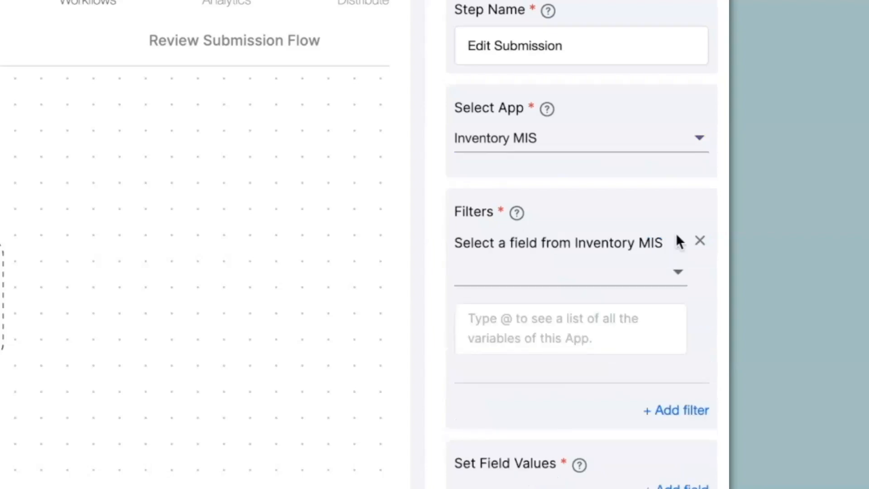
{"action": "left_click", "coordinate": [528, 263]}
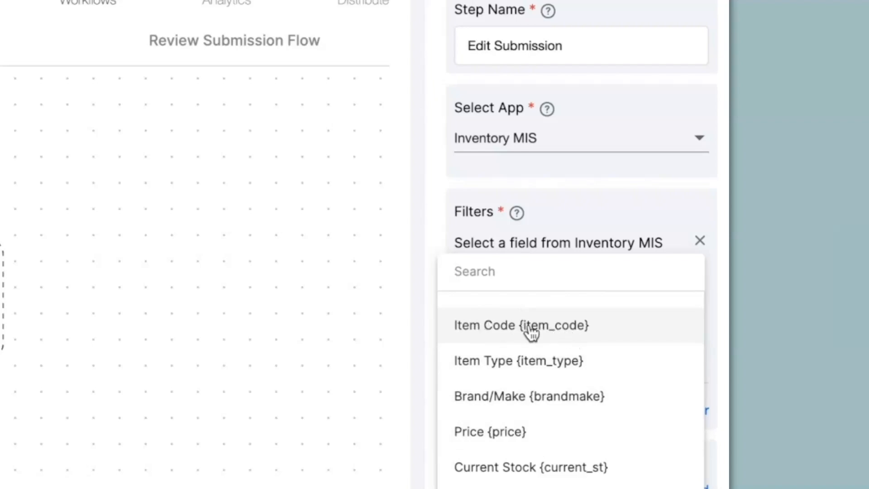
{"action": "left_click", "coordinate": [558, 333]}
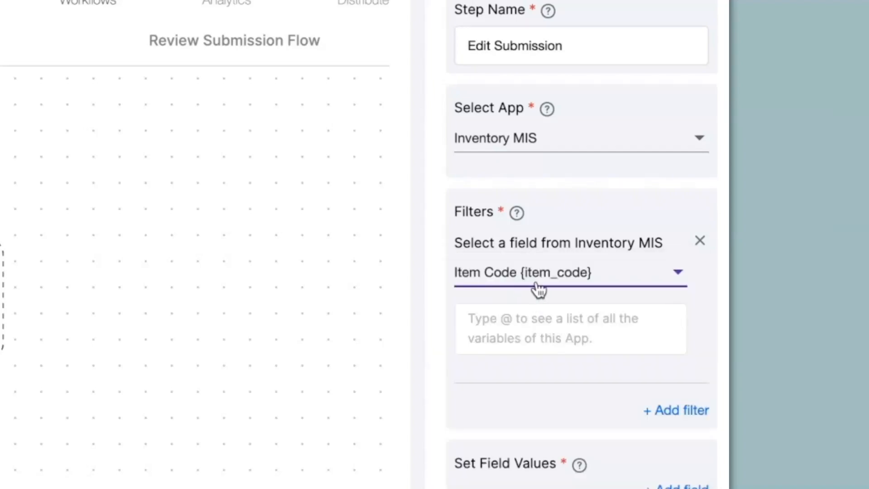
{"action": "left_click", "coordinate": [543, 339]}
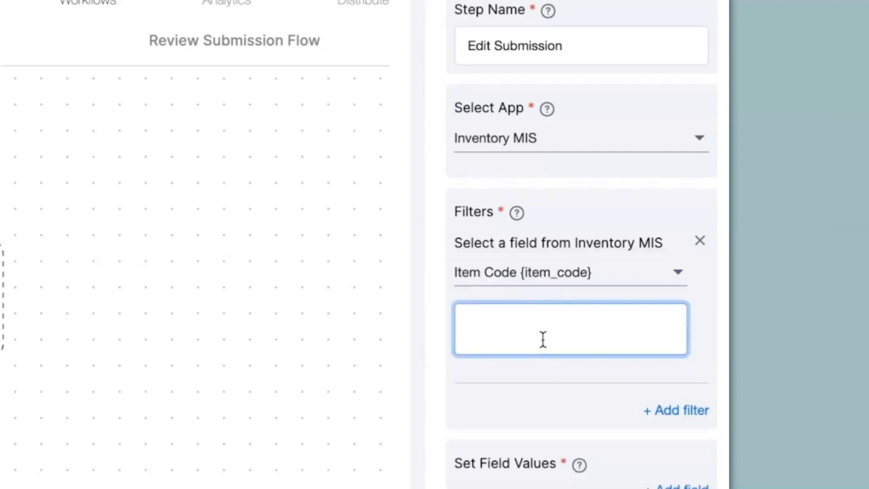
{"action": "type", "text": "@"}
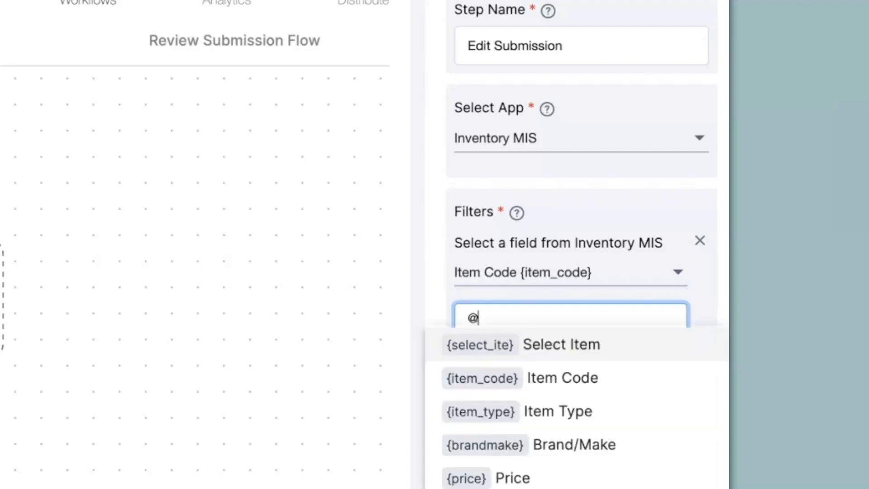
{"action": "type", "text": "it"}
{"action": "left_click", "coordinate": [546, 383]}
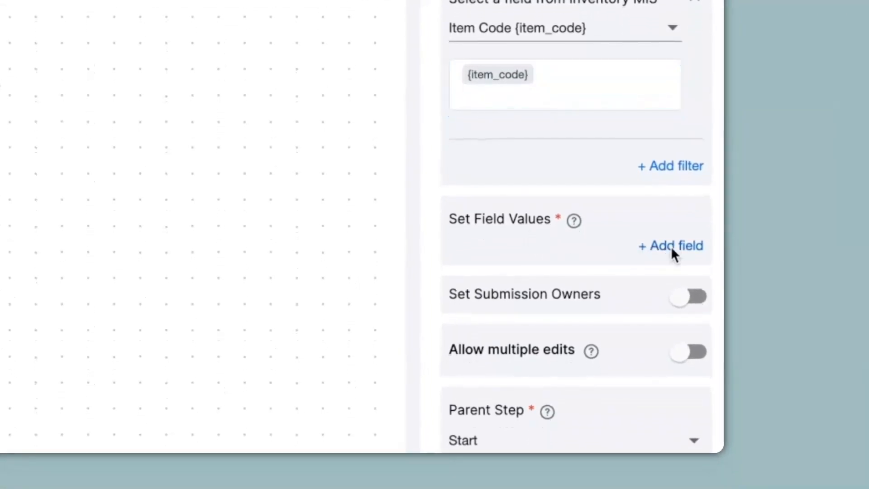
Set the Edit Submission step's Current Stock {current_st} value to Inventory MIS's {current_st} plus Stock Entry's {new_stock}.
{"action": "left_click", "coordinate": [672, 249]}
{"action": "left_click", "coordinate": [672, 252]}
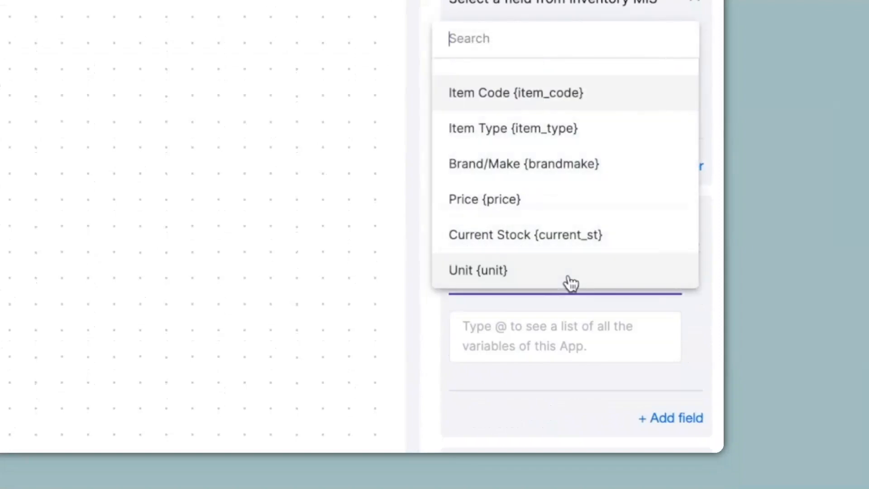
{"action": "left_click", "coordinate": [549, 237]}
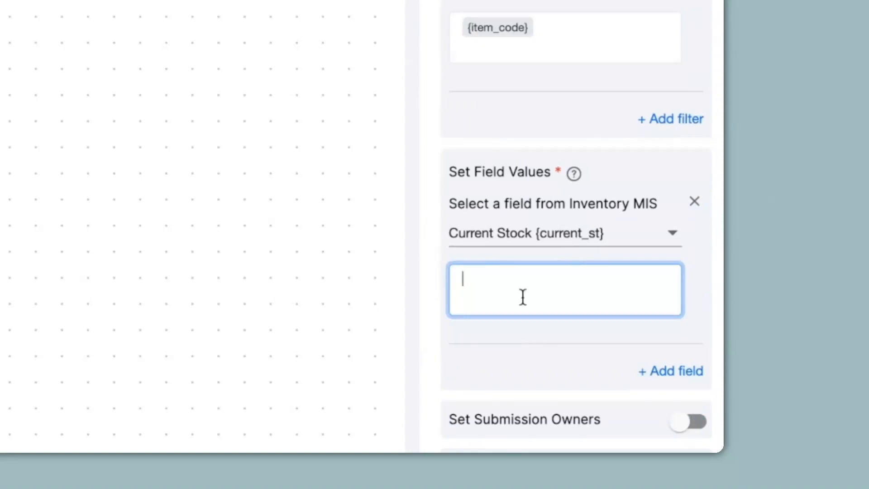
{"action": "type", "text": "@curr"}
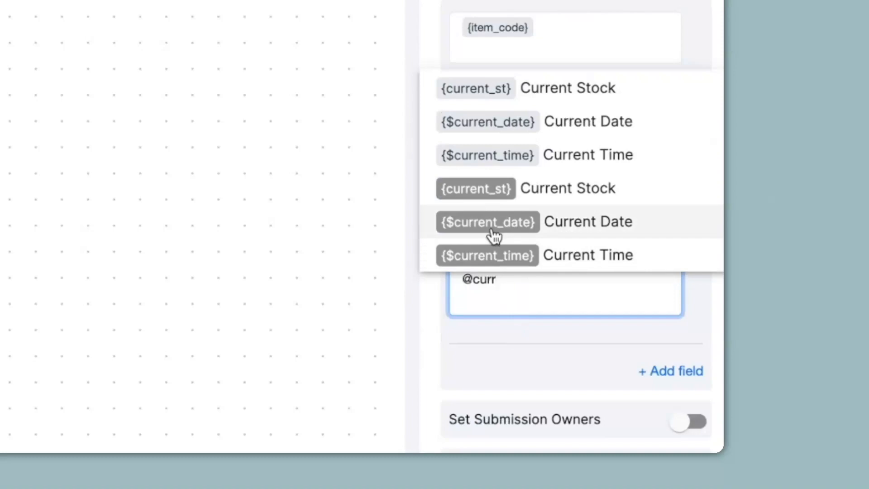
{"action": "left_click", "coordinate": [530, 189]}
{"action": "type", "text": "+@"}
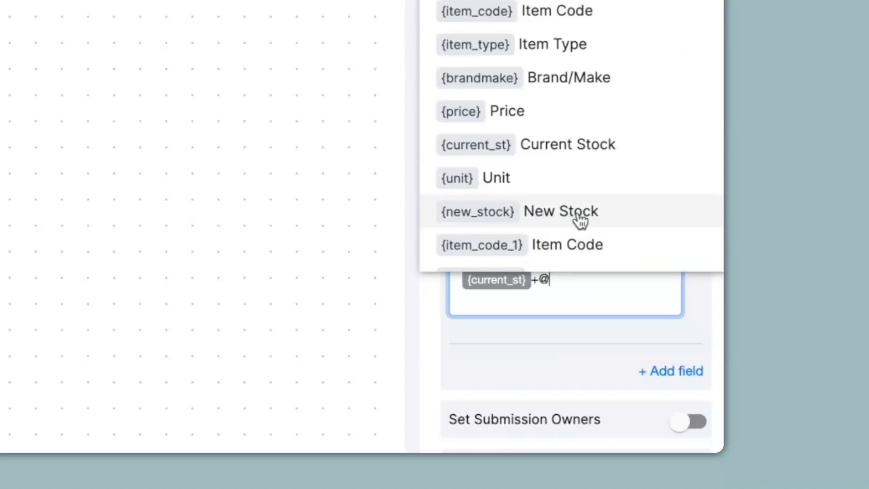
{"action": "left_click", "coordinate": [591, 217]}
{"action": "scroll", "coordinate": [548, 359], "scroll_direction": "down", "scroll_amount": 12}
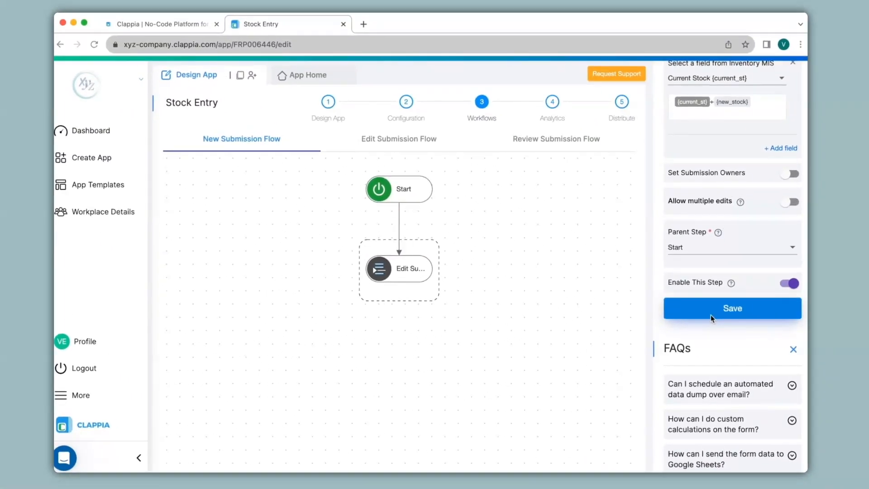
Open Inventory MIS in a separate tab and submit ItemCode01: Laptop, brand HP, price 70000, current stock 20, unit NA.
{"action": "right_click", "coordinate": [324, 29]}
{"action": "left_click", "coordinate": [355, 93]}
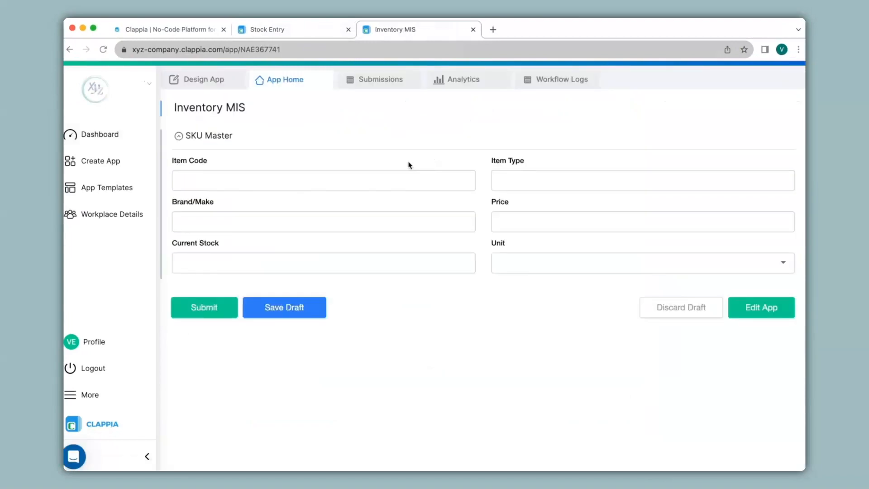
{"action": "left_click", "coordinate": [410, 178]}
{"action": "type", "text": "ItemCode01"}
{"action": "key", "text": "Tab"}
{"action": "type", "text": "Laptop"}
{"action": "key", "text": "Tab"}
{"action": "type", "text": "HP"}
{"action": "key", "text": "Tab"}
{"action": "type", "text": "70000"}
{"action": "key", "text": "Tab"}
{"action": "type", "text": "20"}
{"action": "left_click", "coordinate": [512, 272]}
{"action": "left_click", "coordinate": [513, 313]}
{"action": "left_click", "coordinate": [184, 315]}
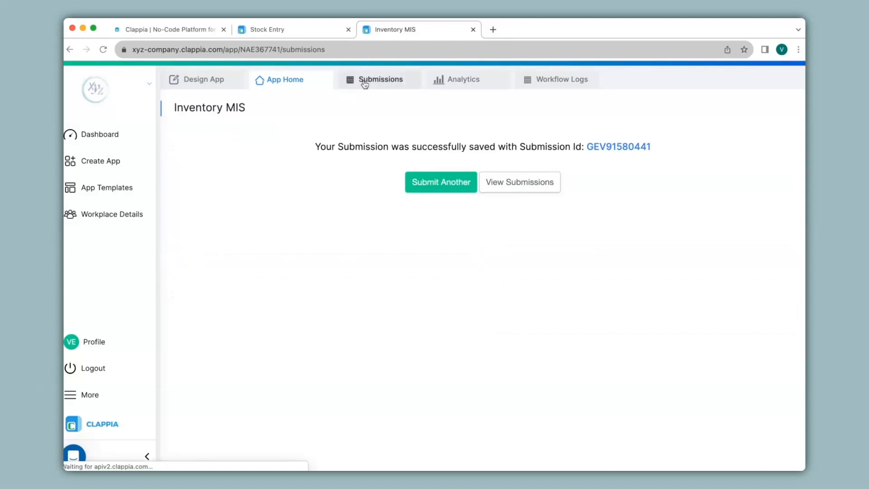
Review the ItemCode01 record in Inventory MIS's submissions and look at the Bulk Upload instructions.
{"action": "left_click", "coordinate": [361, 79]}
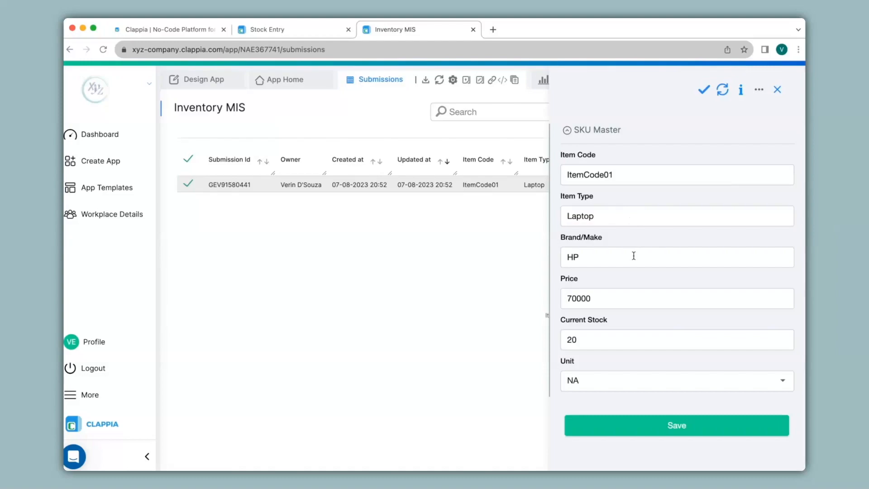
{"action": "left_click", "coordinate": [778, 91]}
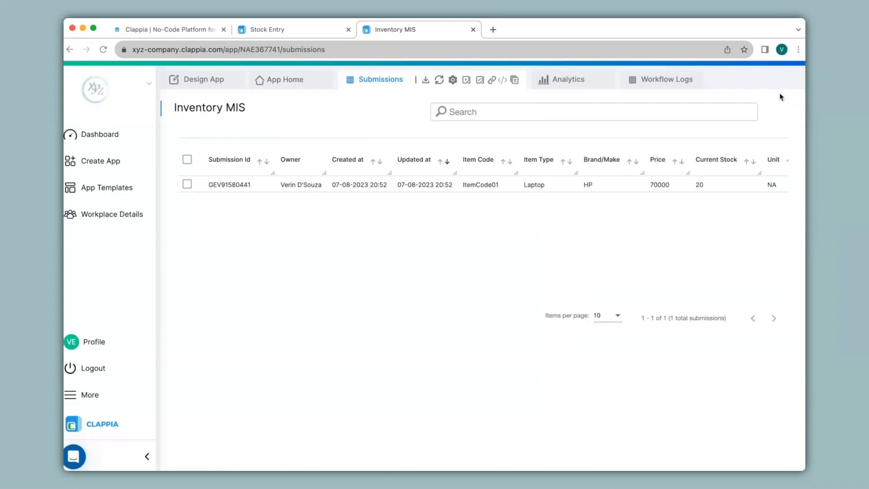
{"action": "left_click", "coordinate": [466, 81]}
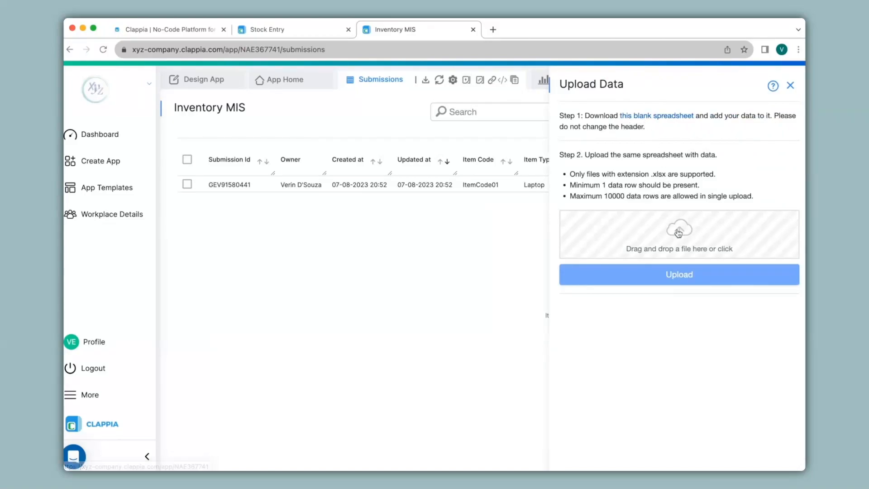
{"action": "left_click", "coordinate": [790, 86]}
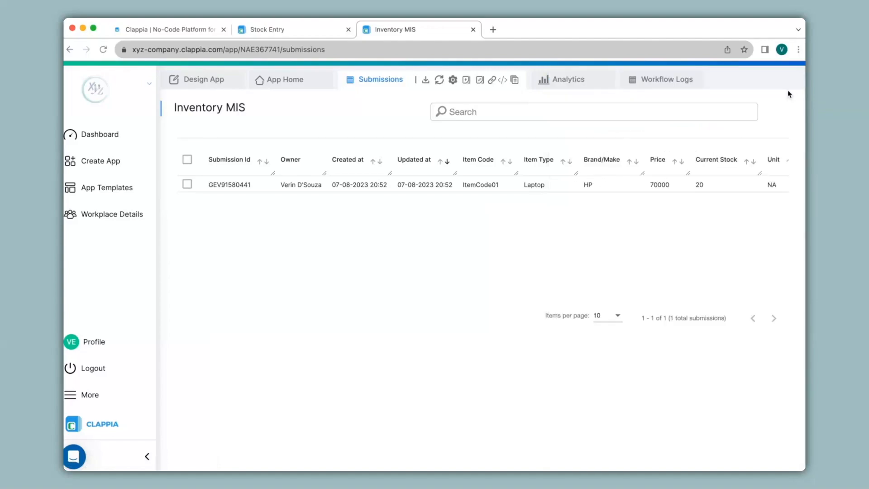
Submit an Item Update in the Stock Entry app for ItemCode01 Laptop HP with New Stock set to 10.
{"action": "left_click", "coordinate": [311, 30]}
{"action": "left_click", "coordinate": [314, 83]}
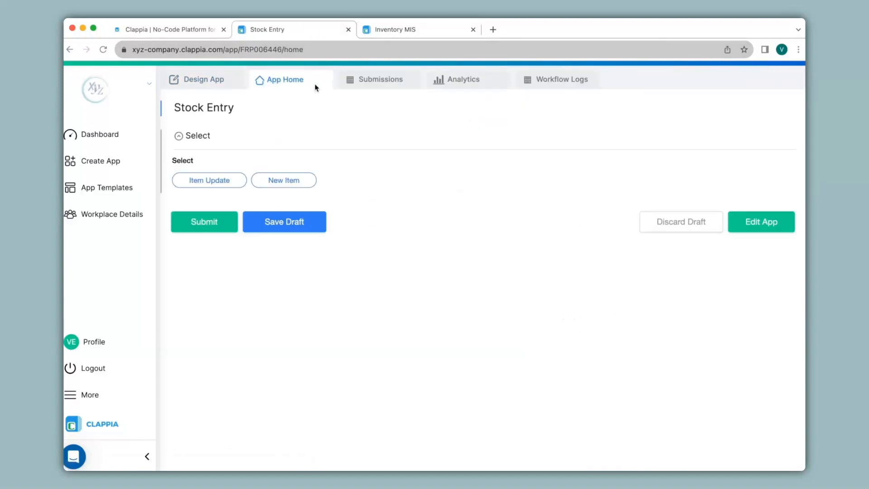
{"action": "left_click", "coordinate": [221, 182]}
{"action": "left_click", "coordinate": [258, 251]}
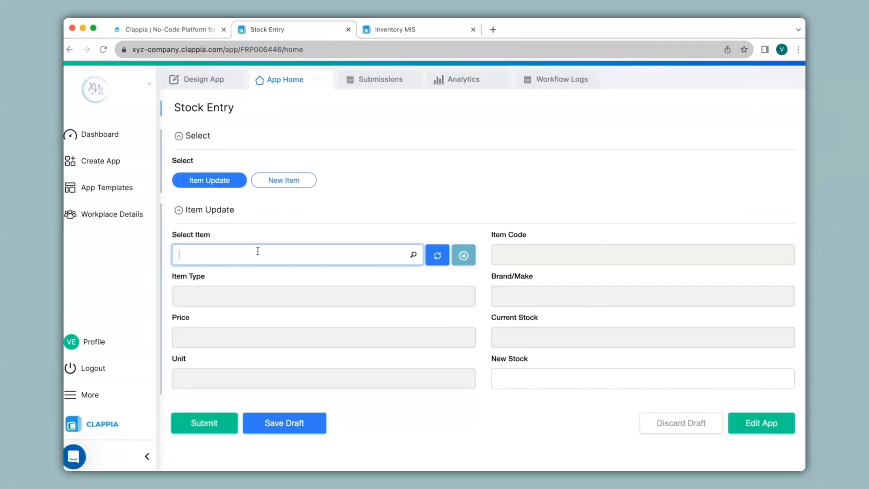
{"action": "left_click", "coordinate": [253, 285]}
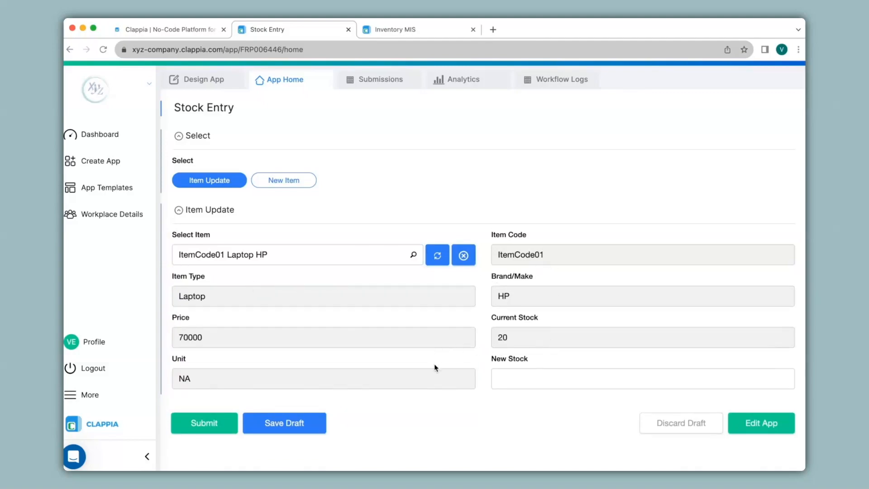
{"action": "left_click", "coordinate": [529, 382]}
{"action": "type", "text": "1"}
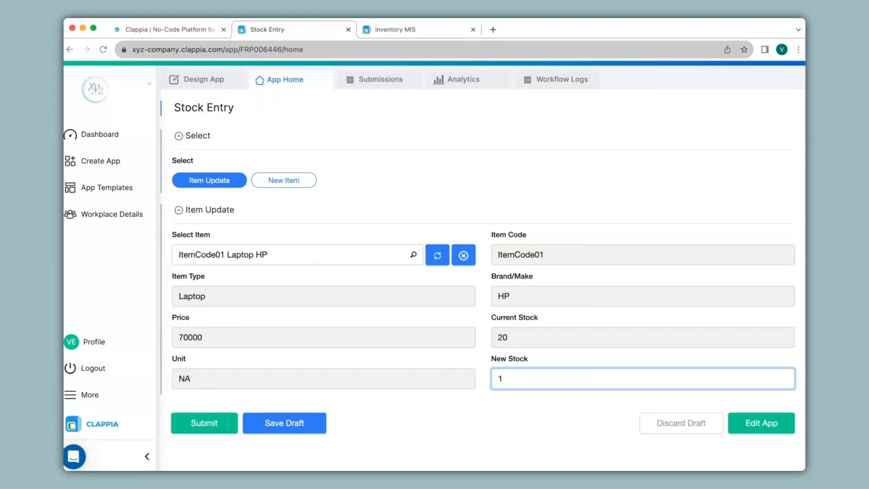
{"action": "type", "text": "0"}
{"action": "left_click", "coordinate": [204, 423]}
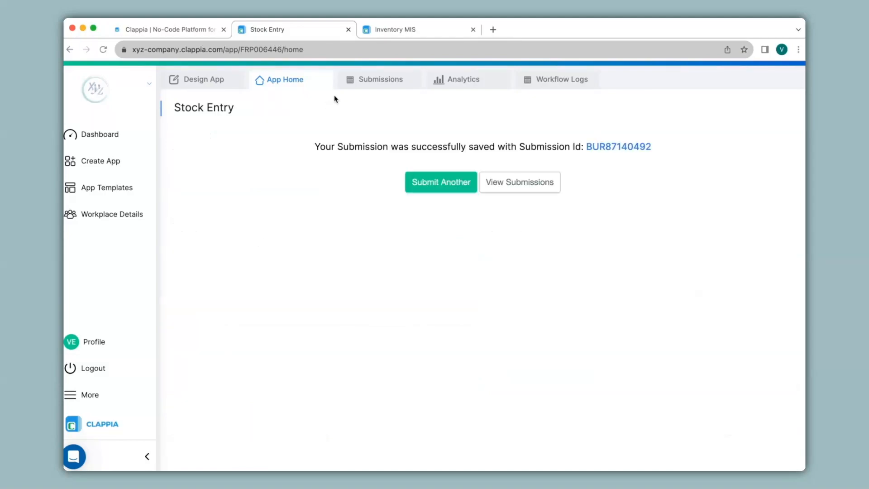
Check the Stock Entry submission and refresh Inventory MIS's submissions to compare the Current Stock of ItemCode01.
{"action": "left_click", "coordinate": [363, 85]}
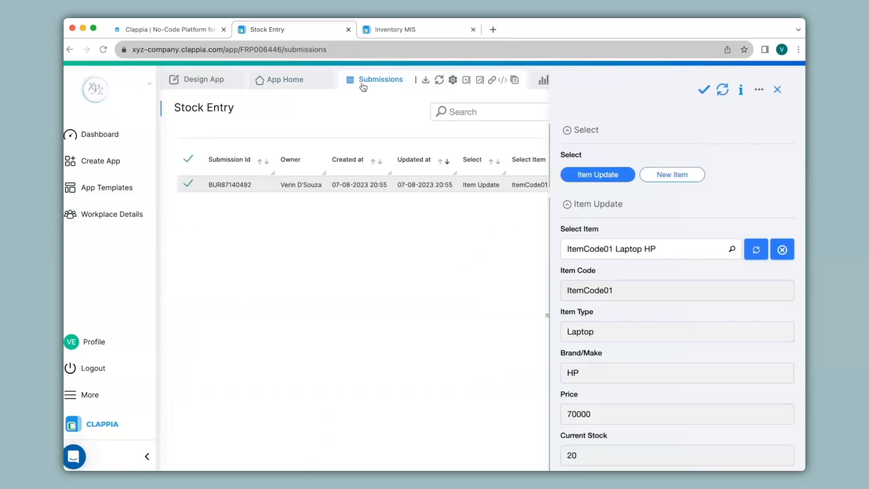
{"action": "left_click", "coordinate": [407, 30]}
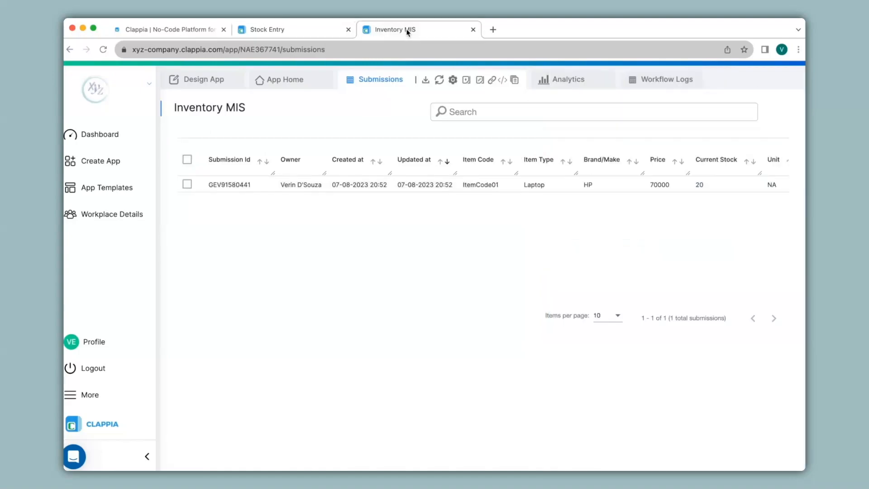
{"action": "left_click", "coordinate": [439, 81]}
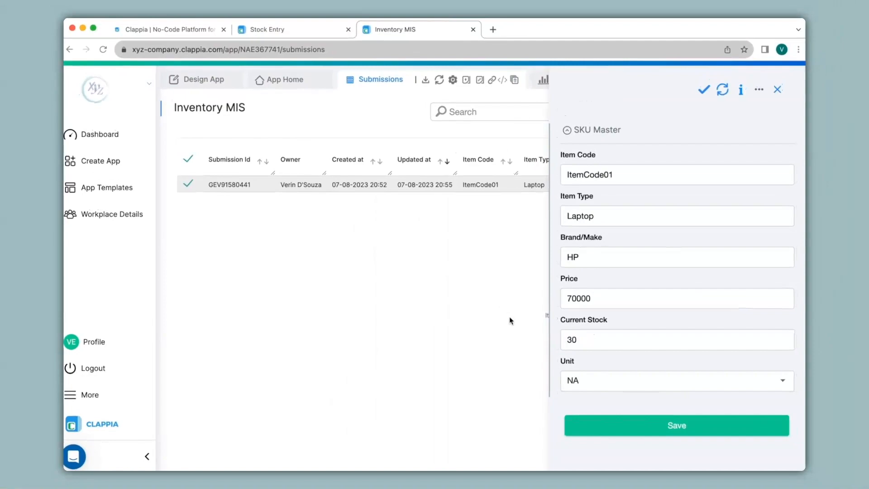
{"action": "left_click", "coordinate": [281, 29]}
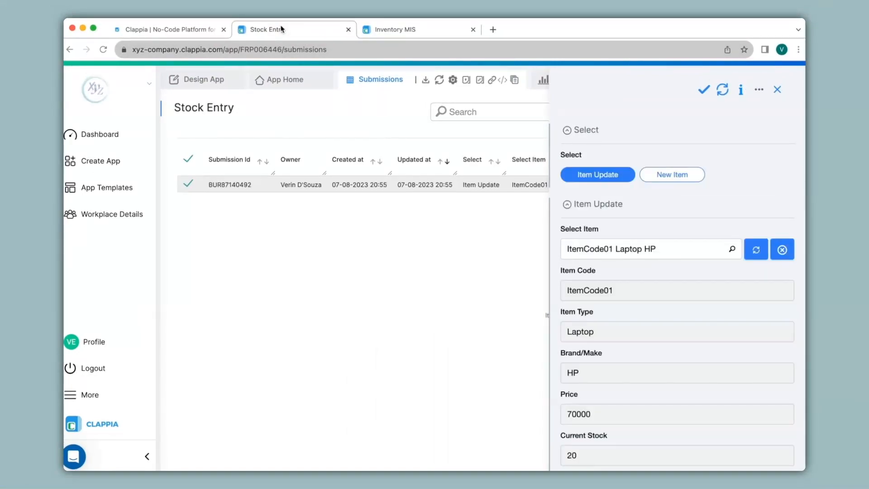
{"action": "left_click", "coordinate": [399, 33]}
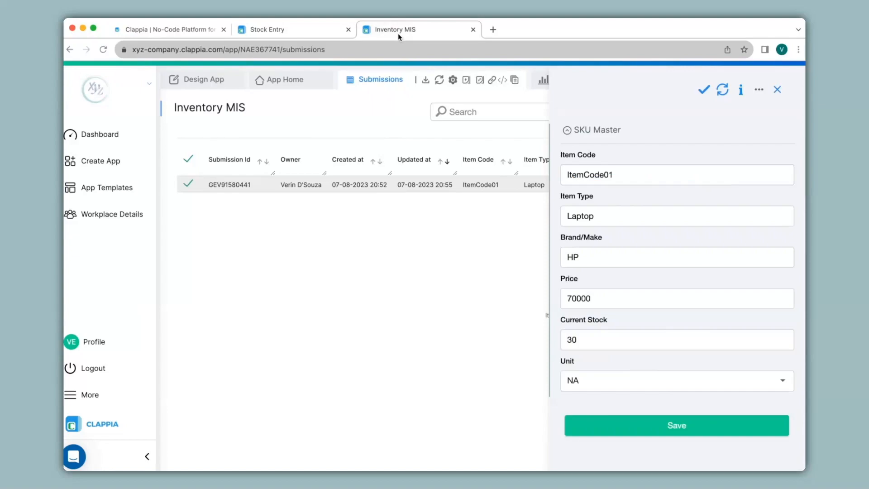
Review the If condition and the Wait duration in Inventory MIS's New Submission Flow.
{"action": "left_click", "coordinate": [199, 85]}
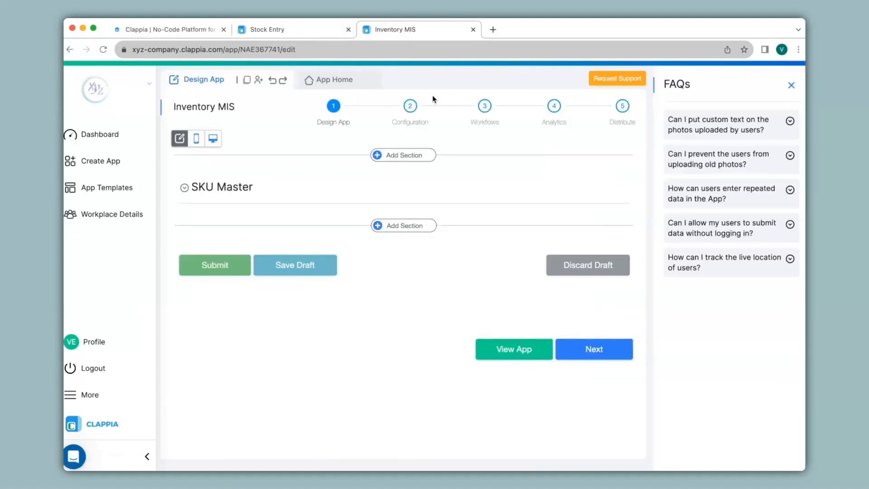
{"action": "left_click", "coordinate": [491, 108]}
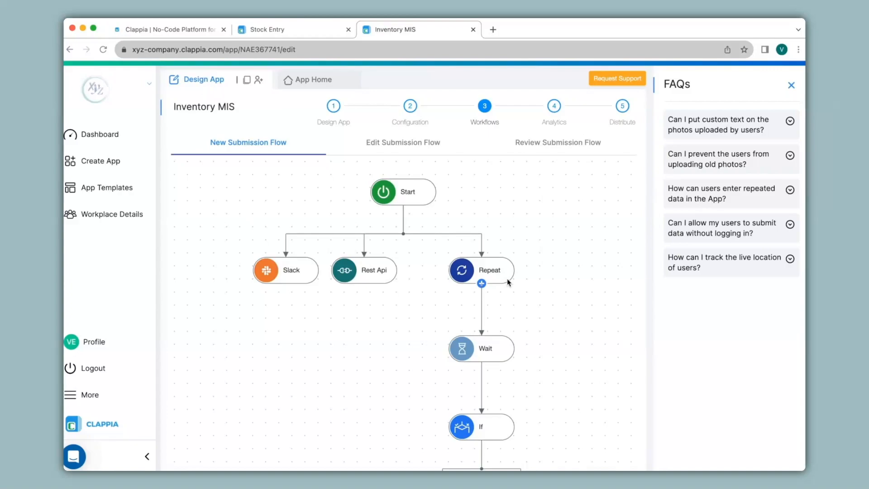
{"action": "scroll", "coordinate": [506, 279], "scroll_direction": "down", "scroll_amount": 4}
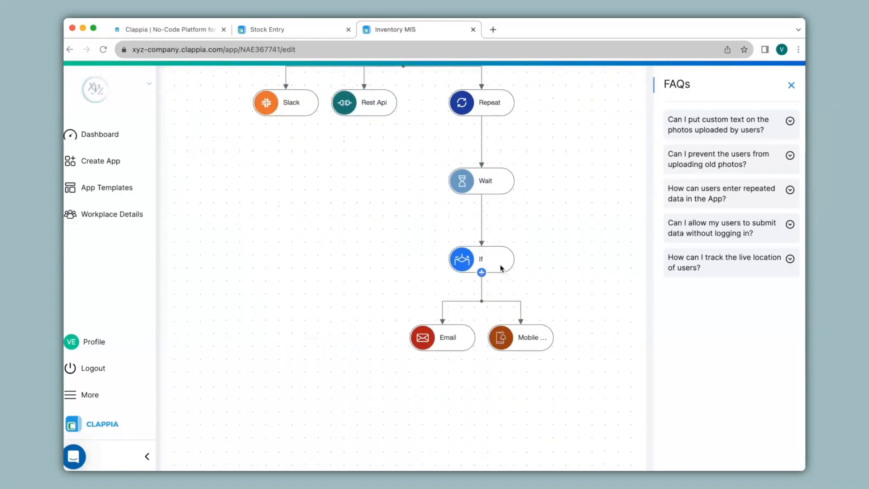
{"action": "left_click", "coordinate": [501, 266]}
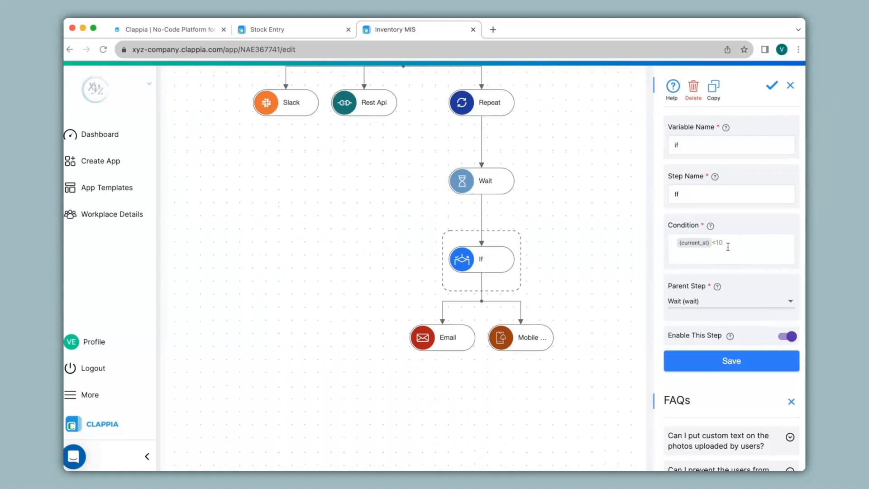
{"action": "mouse_move", "coordinate": [458, 336]}
{"action": "scroll", "coordinate": [458, 336], "scroll_direction": "up", "scroll_amount": 4}
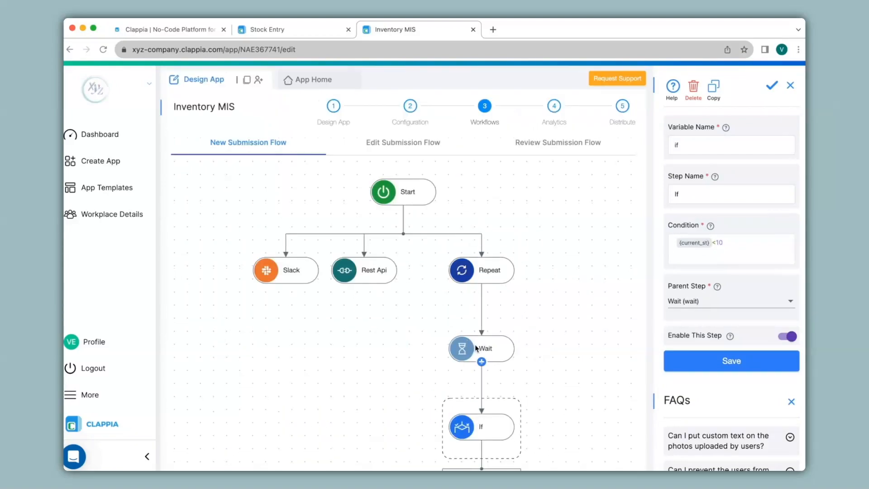
{"action": "left_click", "coordinate": [476, 348]}
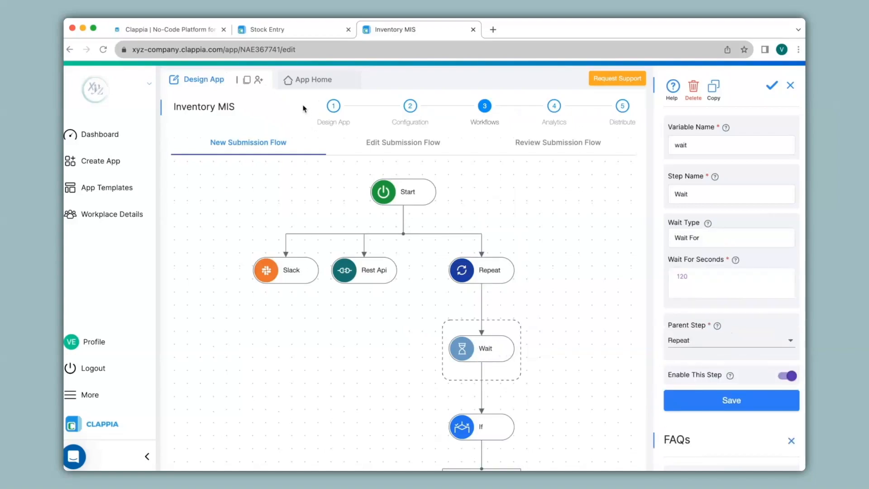
Submit a new Inventory MIS entry for ItemCode02: Laptop, Dell, price 60000, current stock 5 and unit NA.
{"action": "left_click", "coordinate": [302, 86]}
{"action": "left_click", "coordinate": [274, 179]}
{"action": "type", "text": "Ite"}
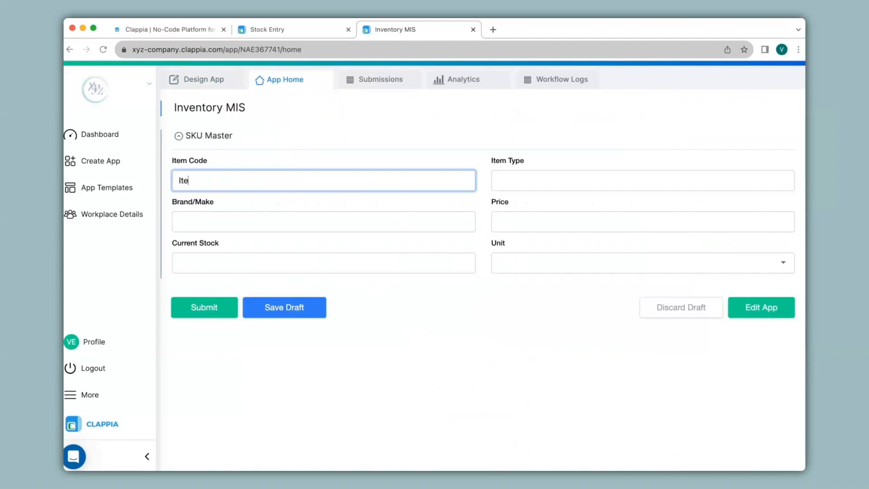
{"action": "type", "text": "mCode02"}
{"action": "key", "text": "Tab"}
{"action": "type", "text": "Laptop"}
{"action": "key", "text": "Tab"}
{"action": "type", "text": "Dell"}
{"action": "key", "text": "Tab"}
{"action": "type", "text": "60000"}
{"action": "key", "text": "Tab"}
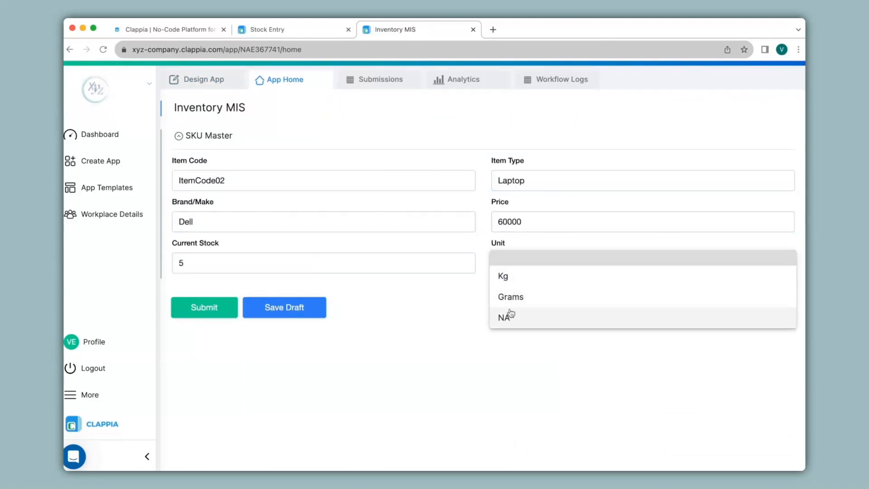
{"action": "left_click", "coordinate": [211, 316]}
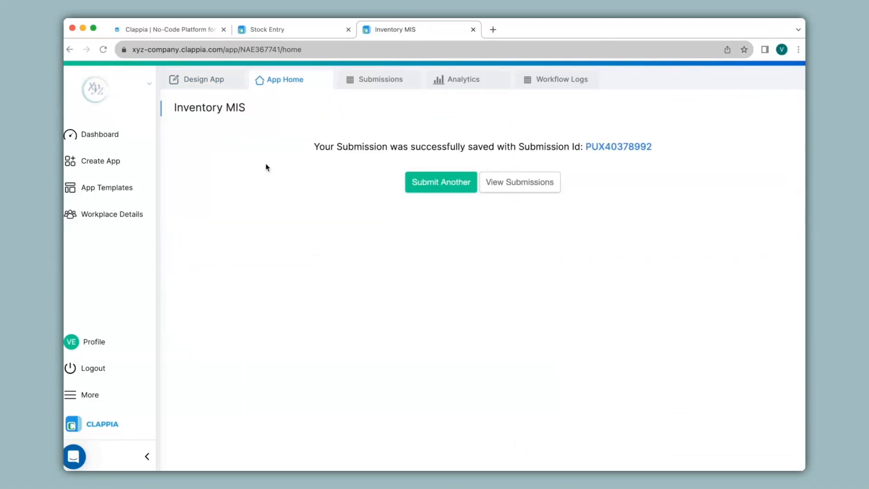
Check the Inventory MIS submissions, then read the stock-level reminder in Gmail and look for the repeated reminder.
{"action": "left_click", "coordinate": [360, 84]}
{"action": "left_click", "coordinate": [409, 186]}
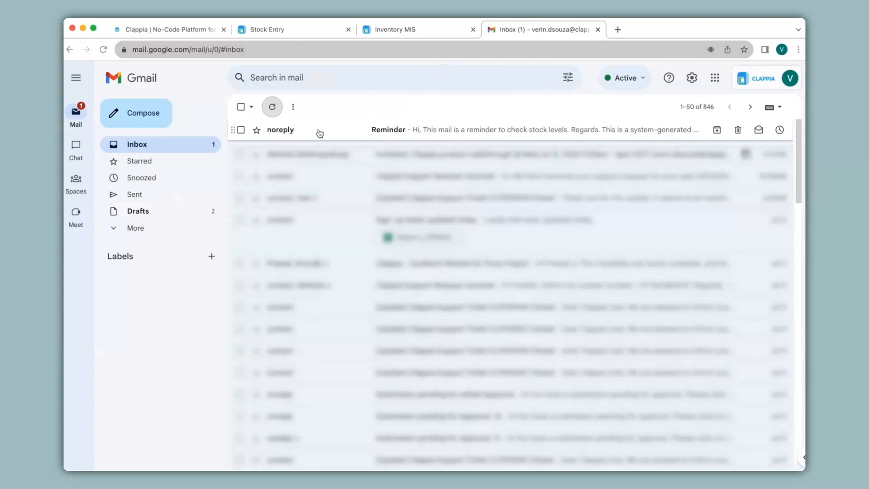
{"action": "left_click", "coordinate": [319, 132]}
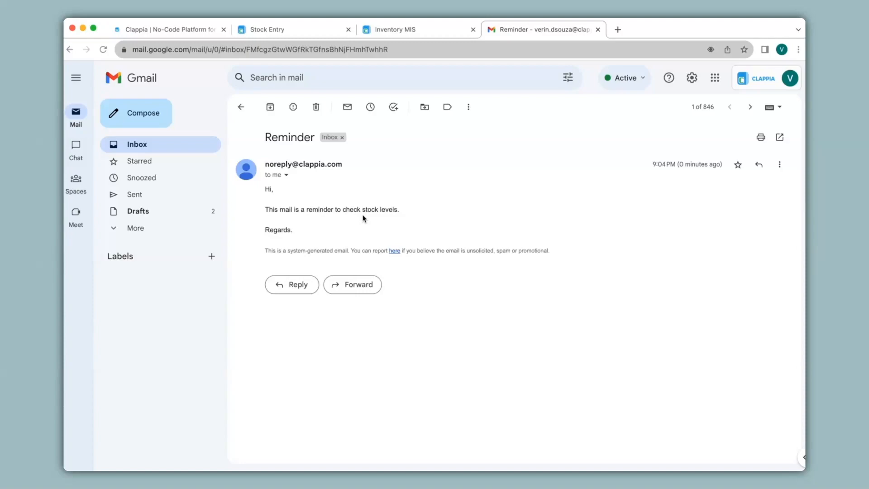
{"action": "left_click", "coordinate": [241, 108]}
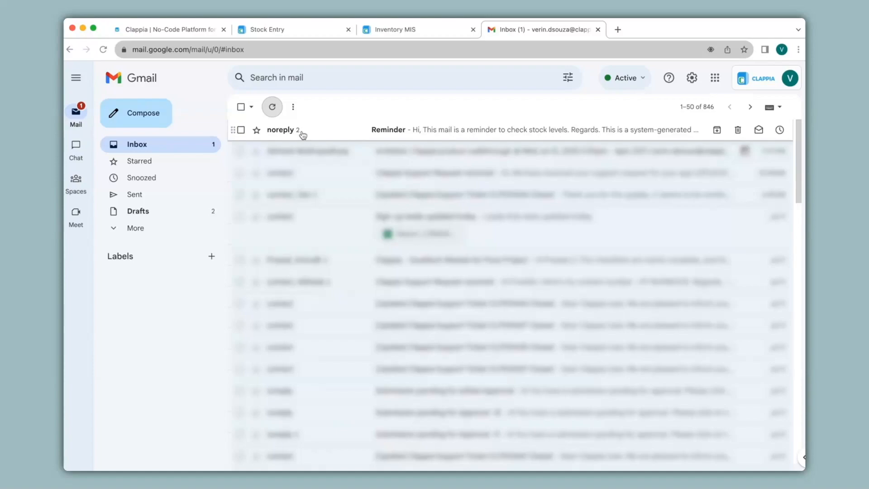
{"action": "left_click", "coordinate": [598, 30]}
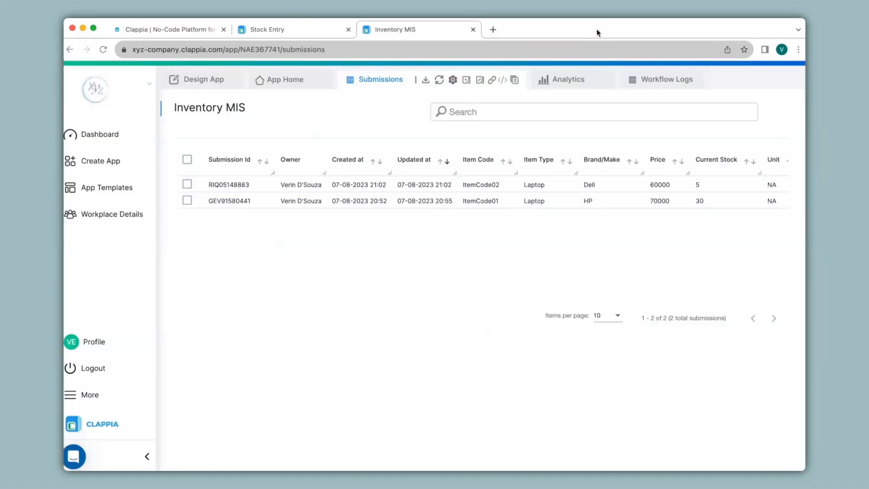
Add an If step under Start in Stock Entry's New Submission Flow with the condition {select}="New Item" and save it.
{"action": "left_click", "coordinate": [284, 35]}
{"action": "left_click", "coordinate": [197, 79]}
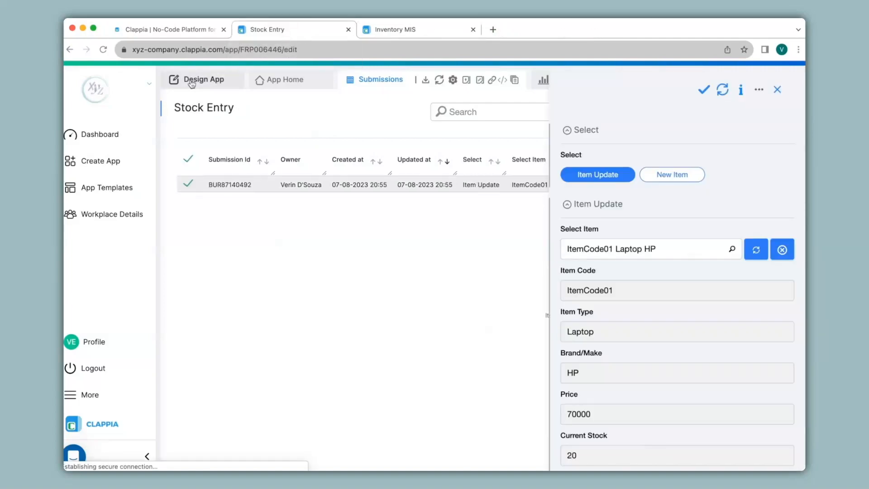
{"action": "mouse_move", "coordinate": [422, 269]}
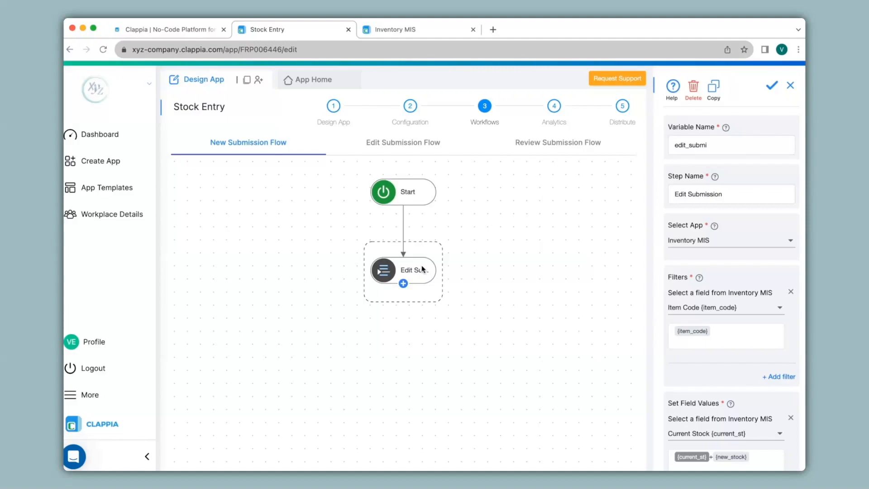
{"action": "left_click", "coordinate": [400, 193]}
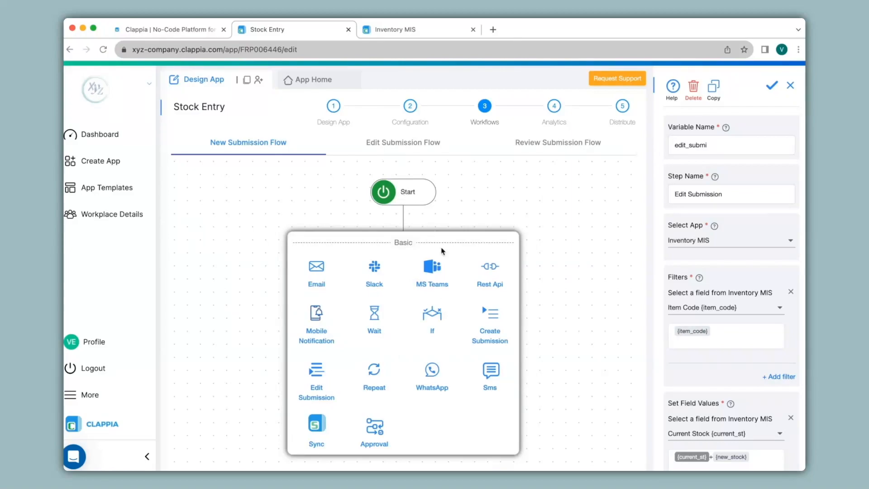
{"action": "left_click", "coordinate": [436, 316]}
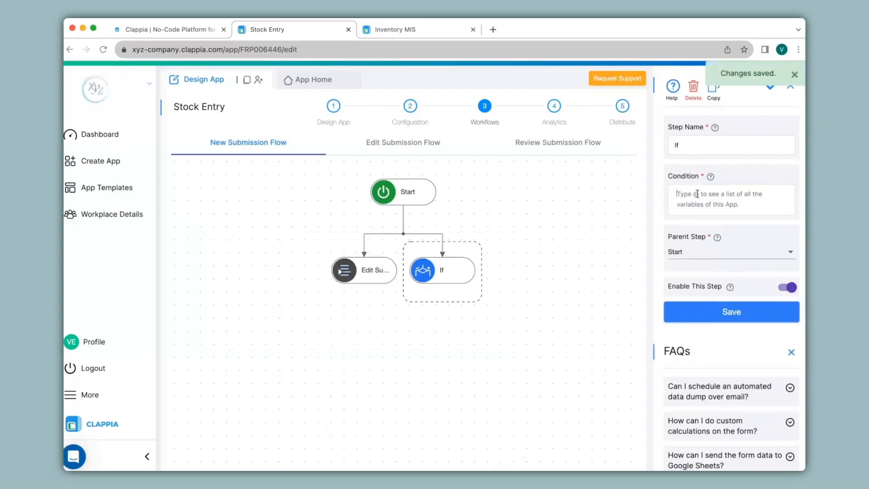
{"action": "type", "text": "@selec"}
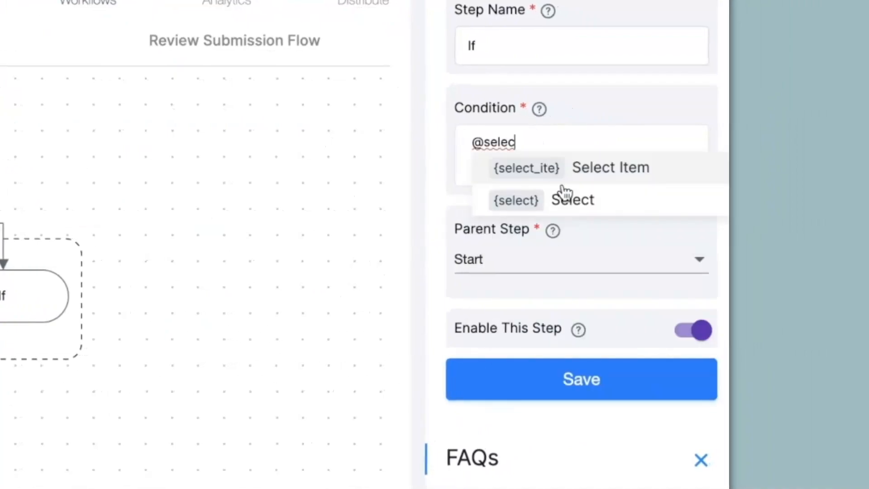
{"action": "left_click", "coordinate": [564, 200]}
{"action": "type", "text": "=\"New Item"}
{"action": "scroll", "coordinate": [549, 380], "scroll_direction": "up", "scroll_amount": 2}
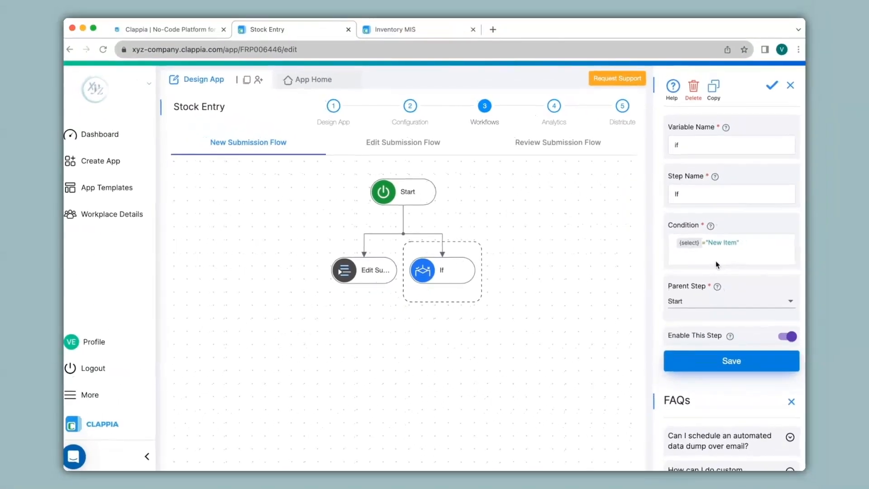
Add an Approval step beneath the New Item If step in the New Submission Flow.
{"action": "left_click", "coordinate": [442, 186]}
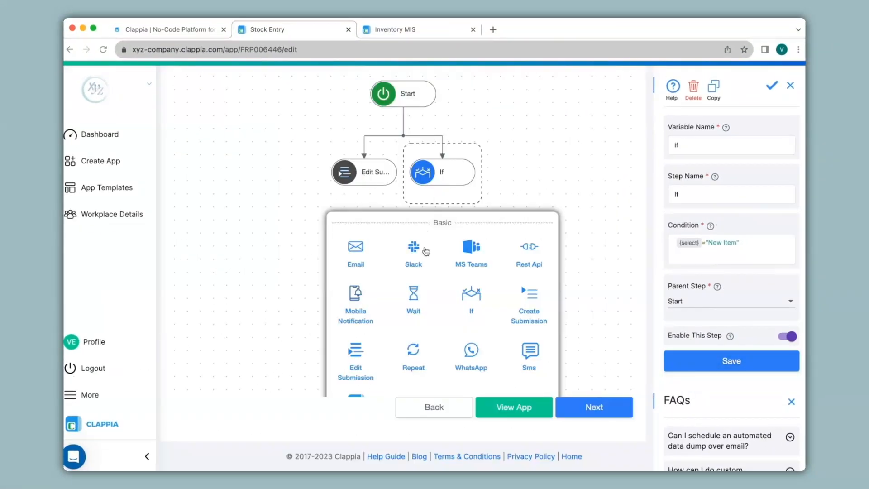
{"action": "scroll", "coordinate": [425, 251], "scroll_direction": "down", "scroll_amount": 1}
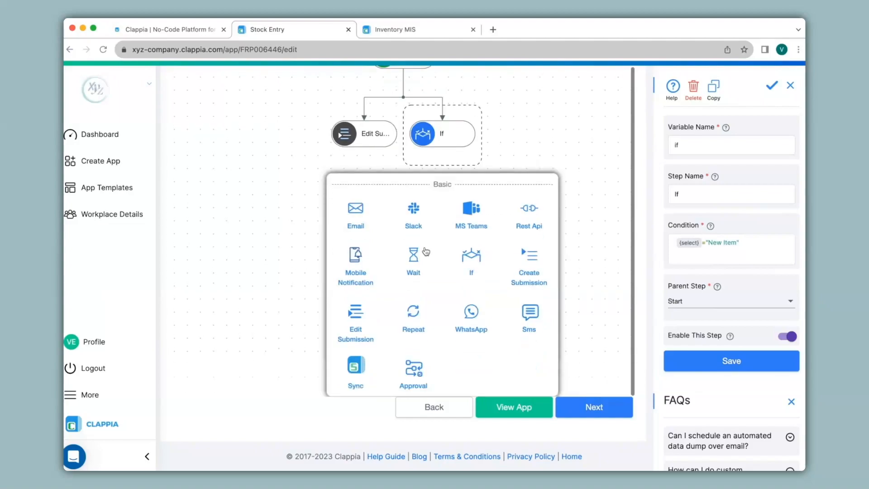
{"action": "left_click", "coordinate": [411, 371]}
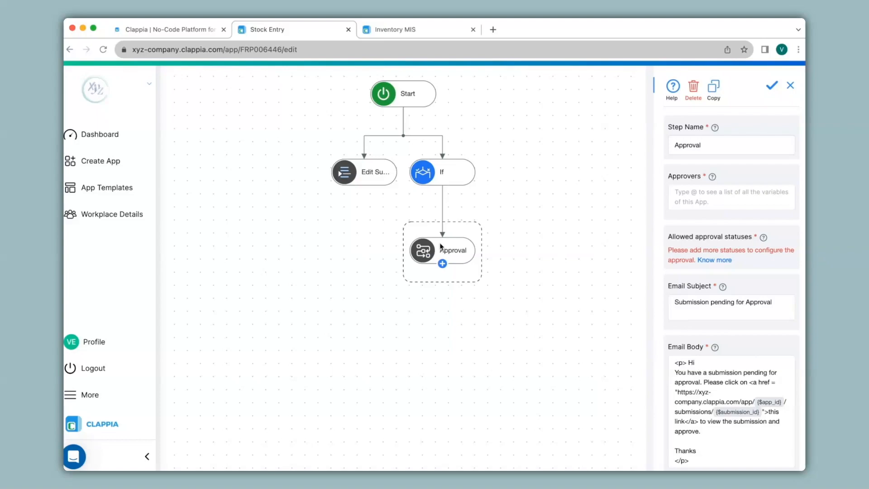
Add the statuses Approved and Rejected to the Stock Entry app's configuration and save them.
{"action": "scroll", "coordinate": [441, 246], "scroll_direction": "up", "scroll_amount": 4}
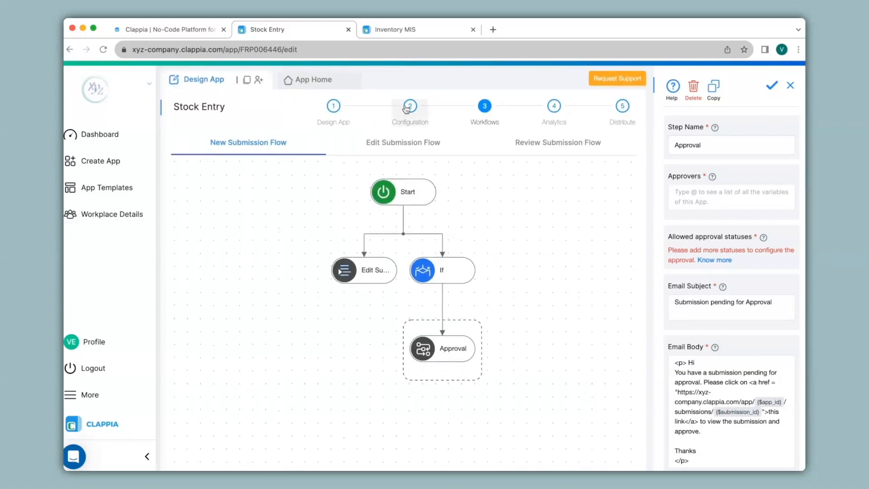
{"action": "left_click", "coordinate": [407, 107]}
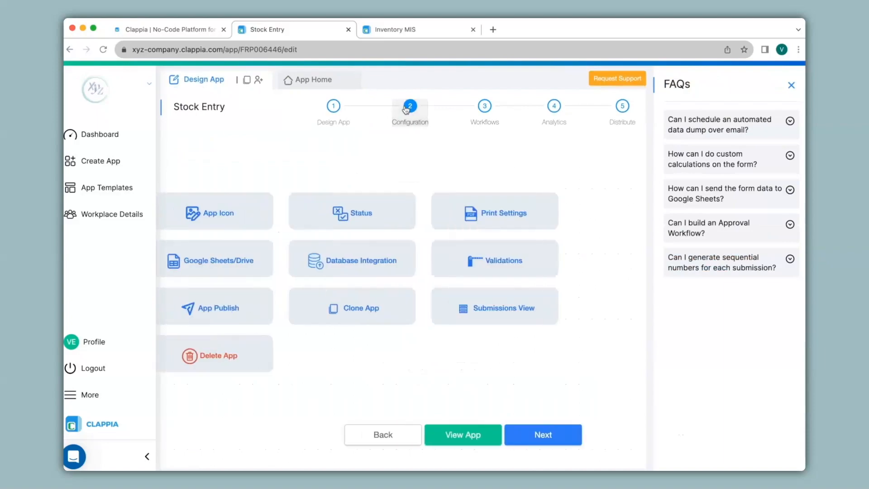
{"action": "left_click", "coordinate": [399, 217]}
{"action": "left_click", "coordinate": [772, 146]}
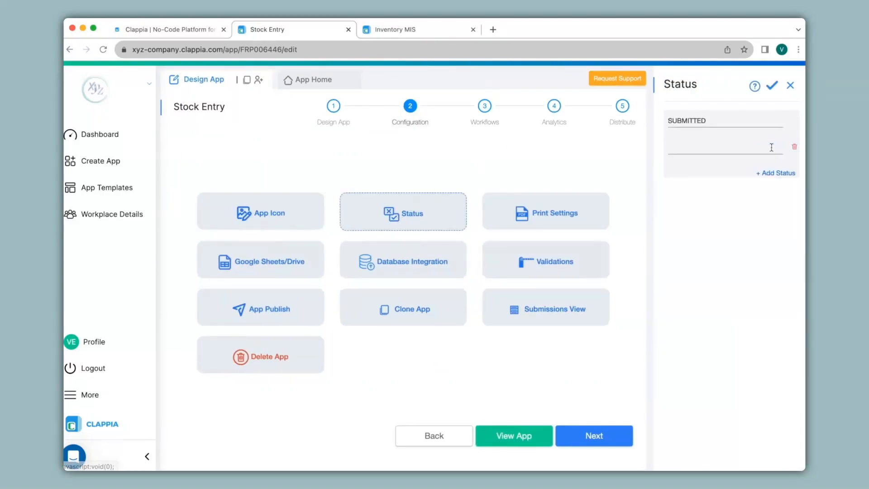
{"action": "left_click", "coordinate": [671, 147]}
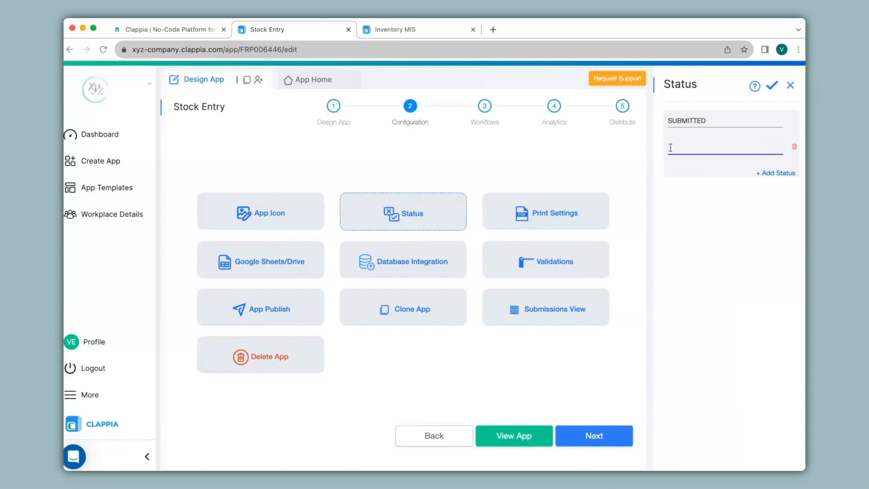
{"action": "type", "text": "Approved"}
{"action": "left_click", "coordinate": [775, 173]}
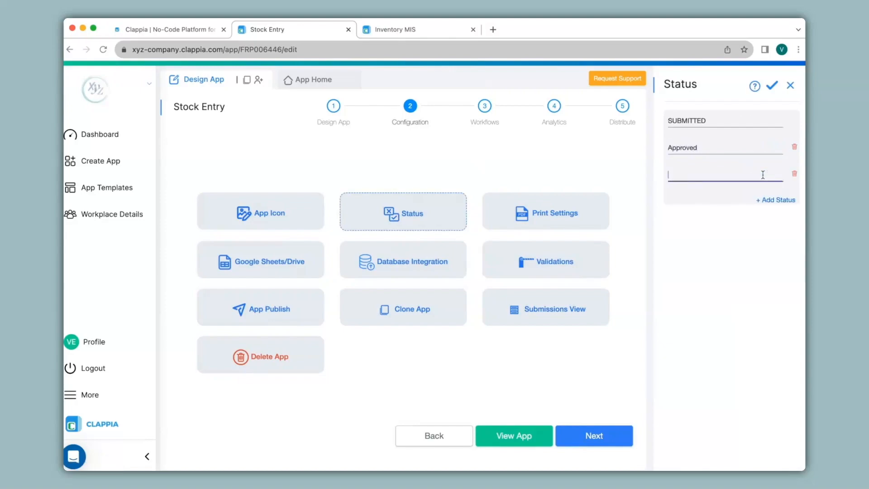
{"action": "type", "text": "Rejected"}
{"action": "left_click", "coordinate": [774, 85]}
Configure the Approval step with the approver's email address, allow the Approved and Rejected statuses, and save it.
{"action": "left_click", "coordinate": [484, 107]}
{"action": "left_click", "coordinate": [448, 345]}
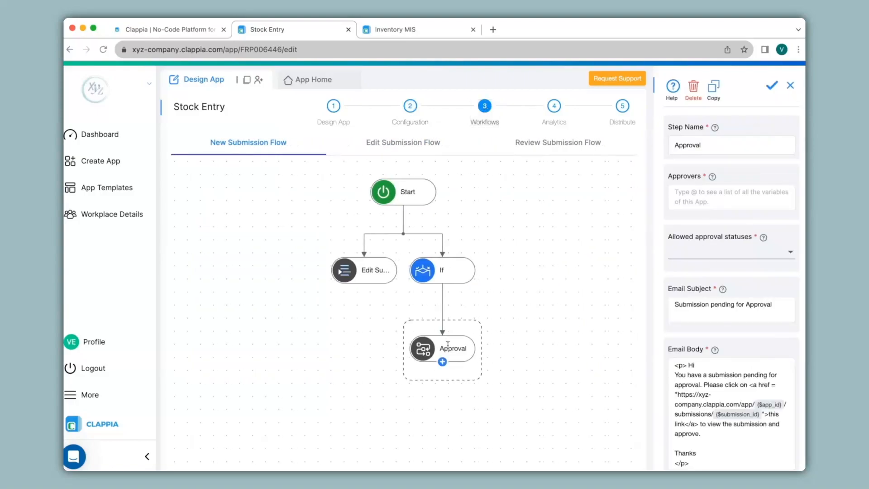
{"action": "left_click", "coordinate": [679, 196]}
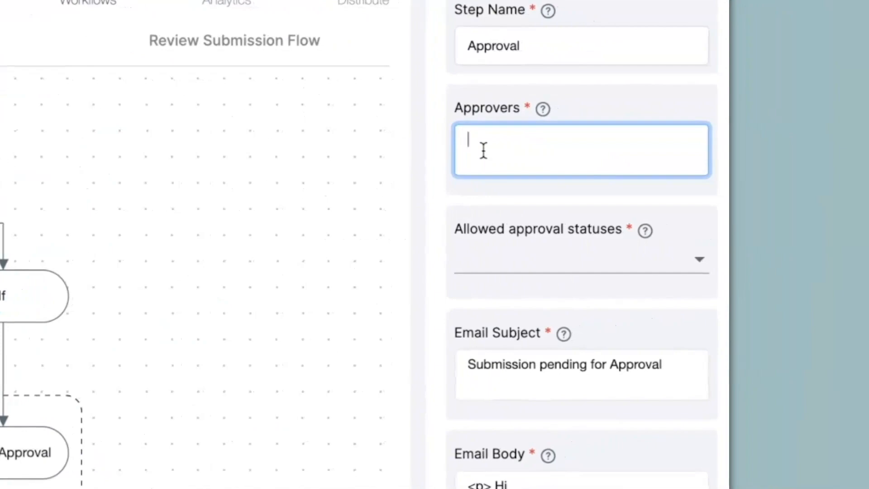
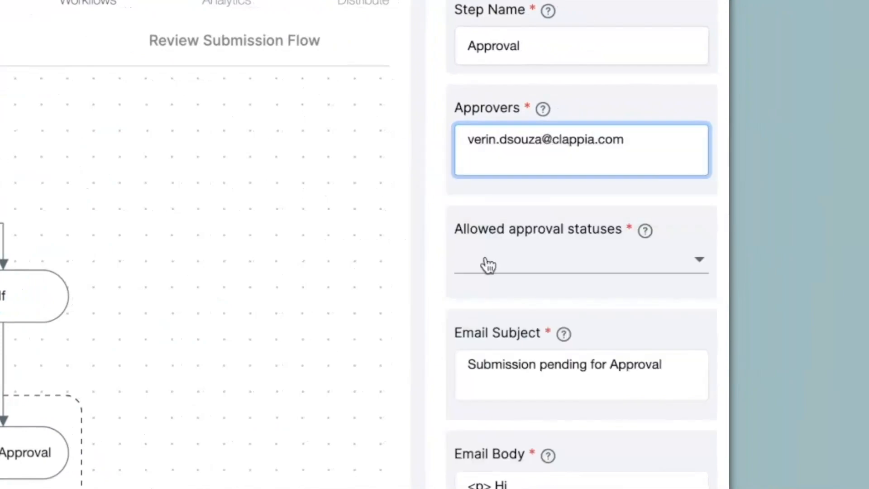
{"action": "left_click", "coordinate": [487, 266]}
{"action": "left_click", "coordinate": [450, 267]}
{"action": "left_click", "coordinate": [443, 293]}
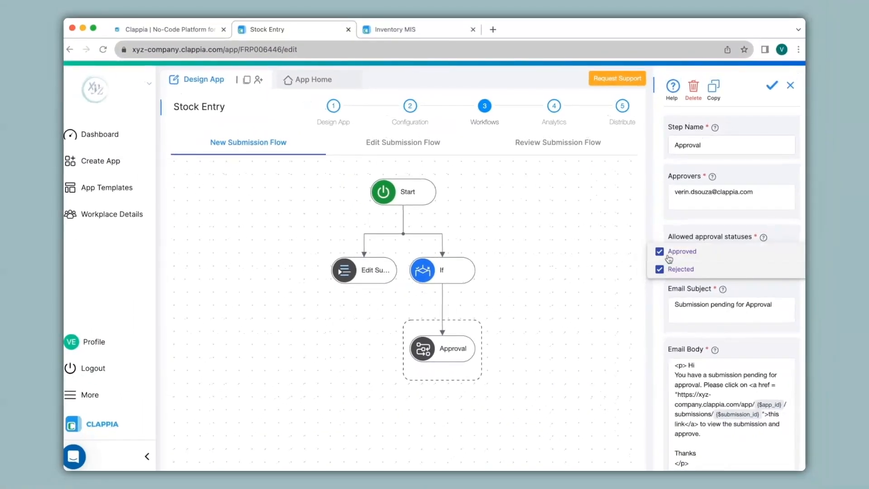
{"action": "left_click", "coordinate": [681, 290]}
{"action": "scroll", "coordinate": [693, 247], "scroll_direction": "down", "scroll_amount": 2}
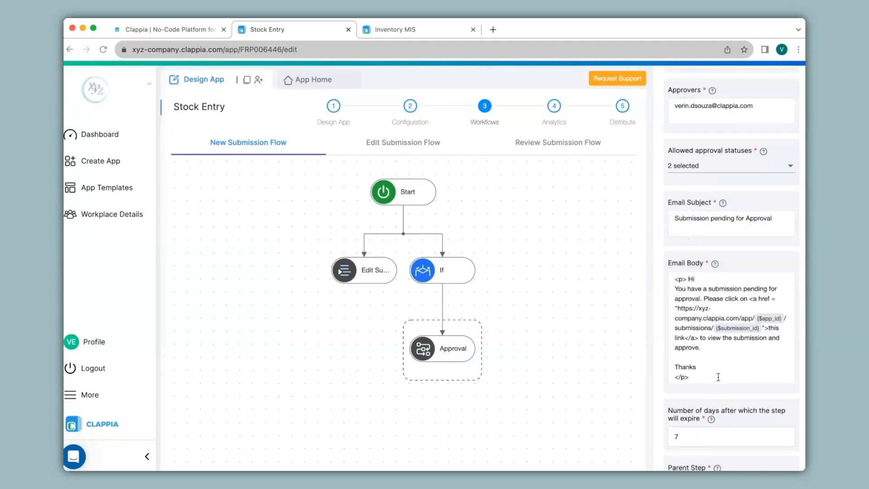
{"action": "scroll", "coordinate": [718, 377], "scroll_direction": "down", "scroll_amount": 5}
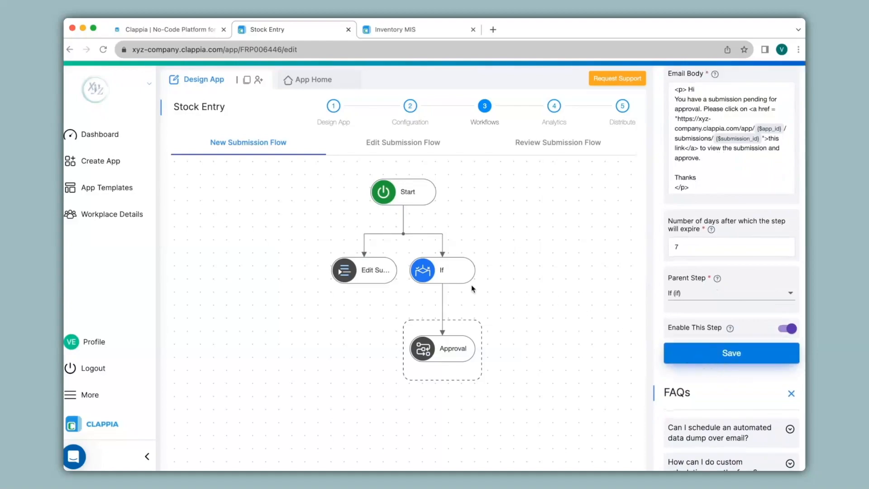
Add an If step beneath Approval with the condition {$status}="Approved" and save it.
{"action": "mouse_move", "coordinate": [439, 285]}
{"action": "left_click", "coordinate": [441, 362]}
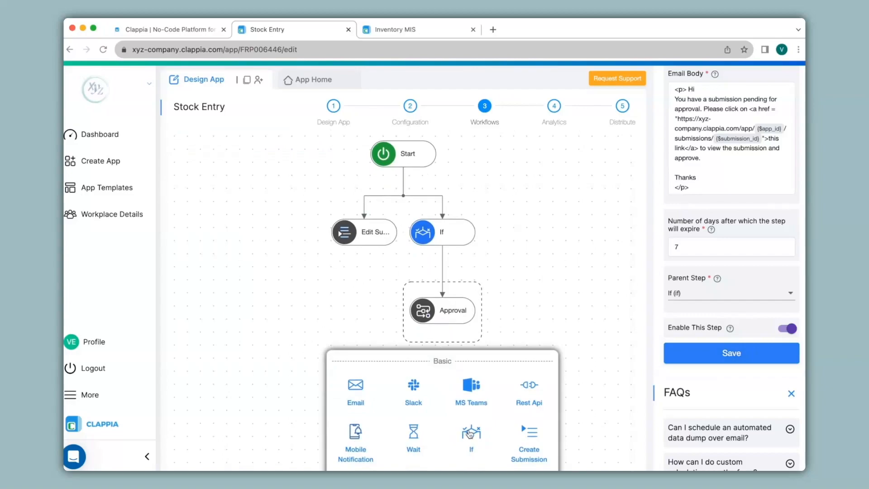
{"action": "left_click", "coordinate": [471, 433]}
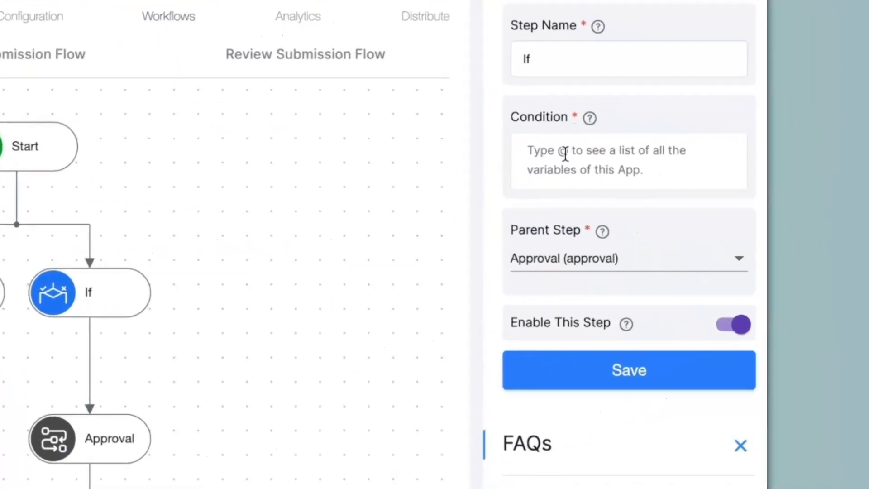
{"action": "left_click", "coordinate": [515, 148]}
{"action": "type", "text": "@stat"}
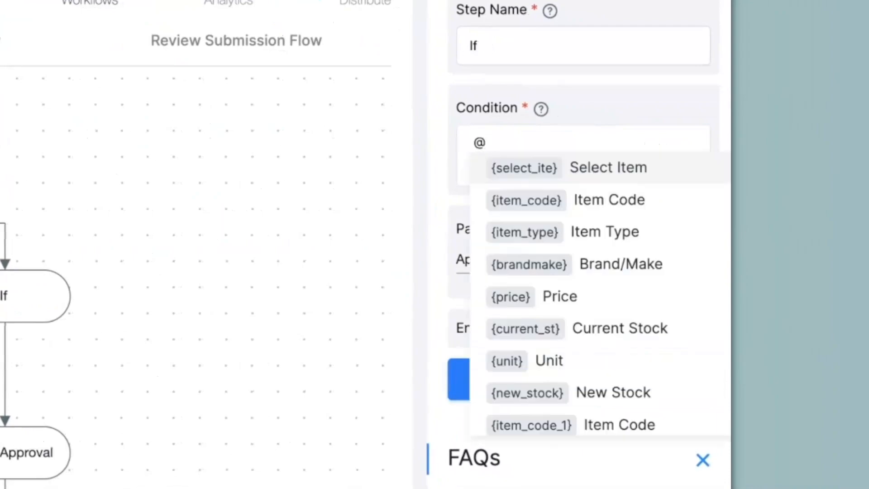
{"action": "left_click", "coordinate": [569, 178]}
{"action": "type", "text": "=\"Approved\""}
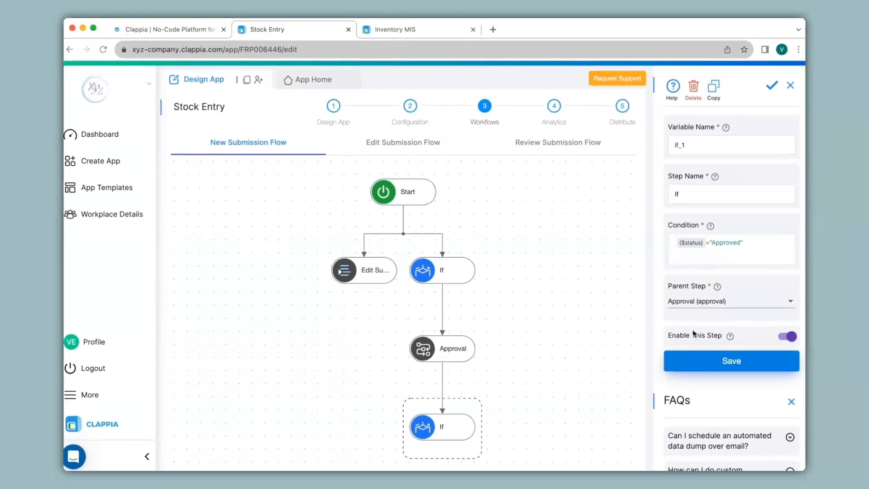
Add a Create Submission step beneath the Approved If step and select Inventory MIS as its app.
{"action": "scroll", "coordinate": [466, 423], "scroll_direction": "down", "scroll_amount": 5}
{"action": "left_click", "coordinate": [442, 200]}
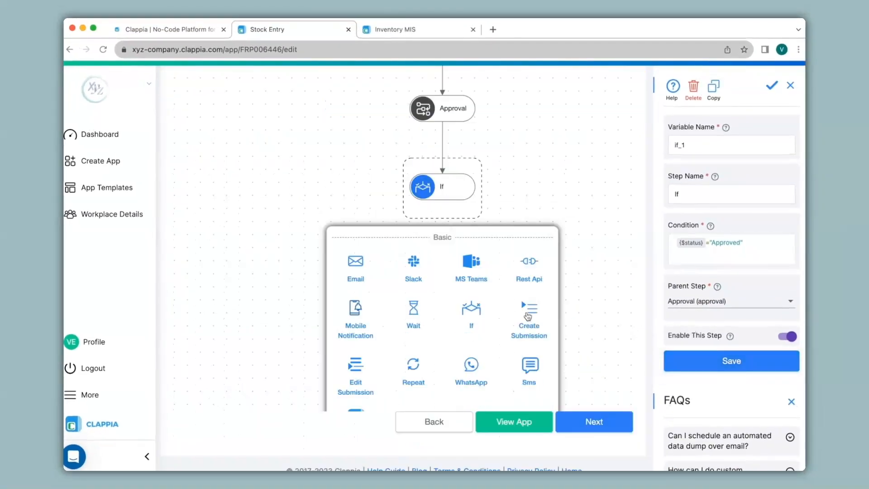
{"action": "left_click", "coordinate": [529, 319]}
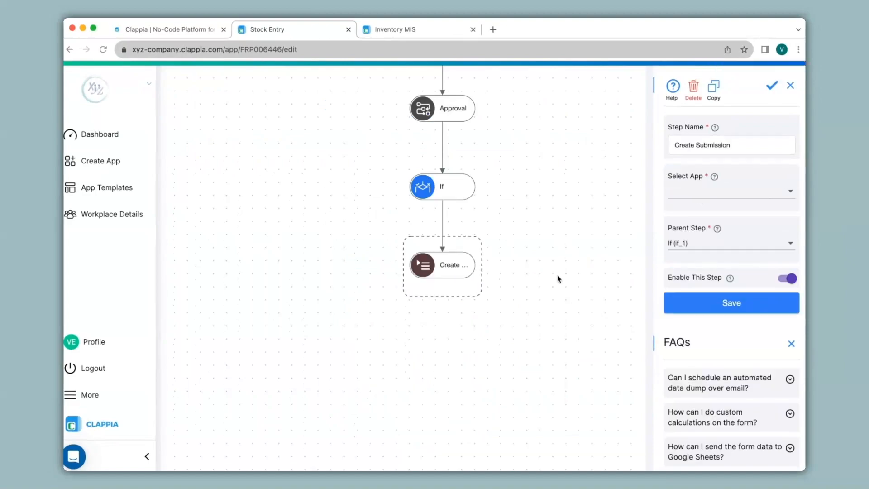
{"action": "left_click", "coordinate": [684, 193]}
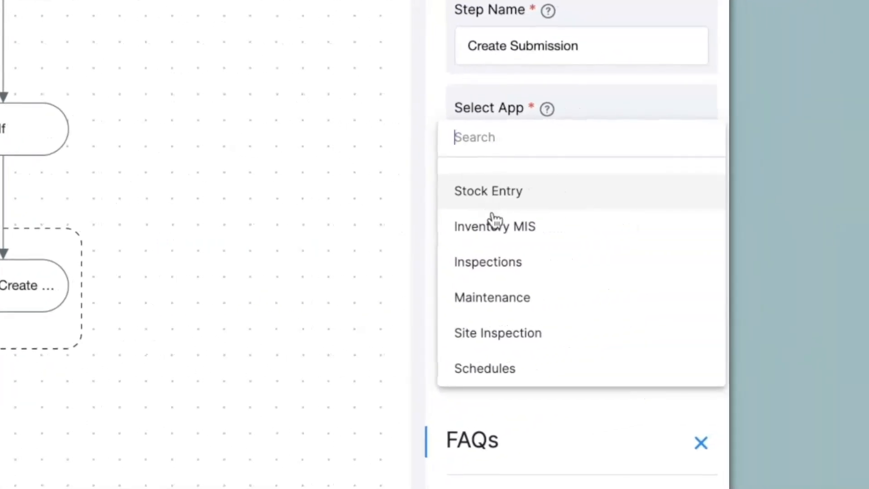
{"action": "left_click", "coordinate": [494, 234]}
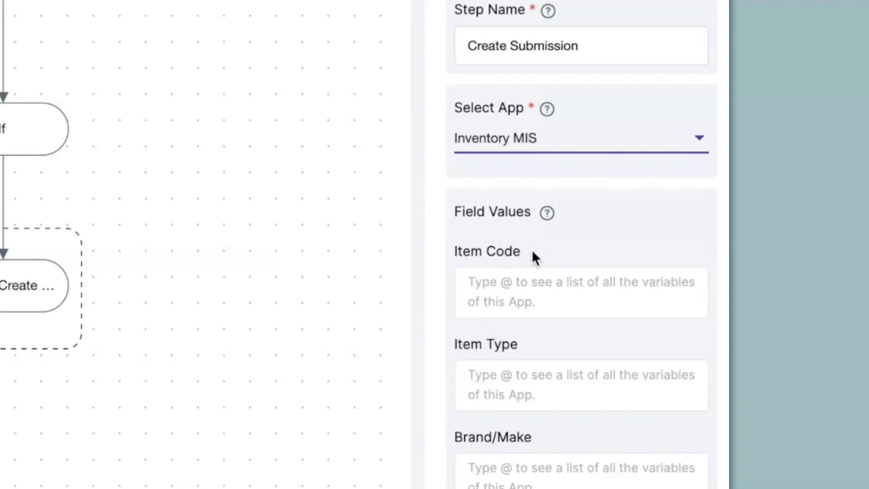
Map Item Code to {item_code} and Item Type to {item_type} in the Create Submission step's field values.
{"action": "left_click", "coordinate": [515, 278]}
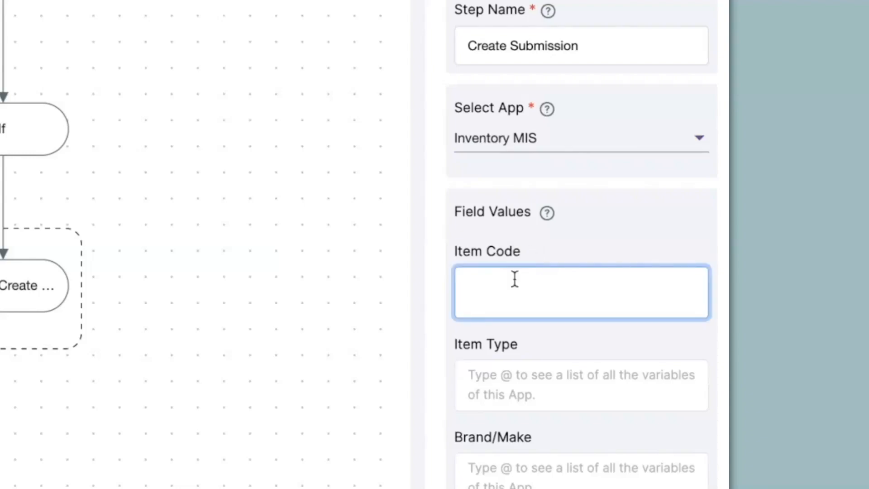
{"action": "type", "text": "@ite"}
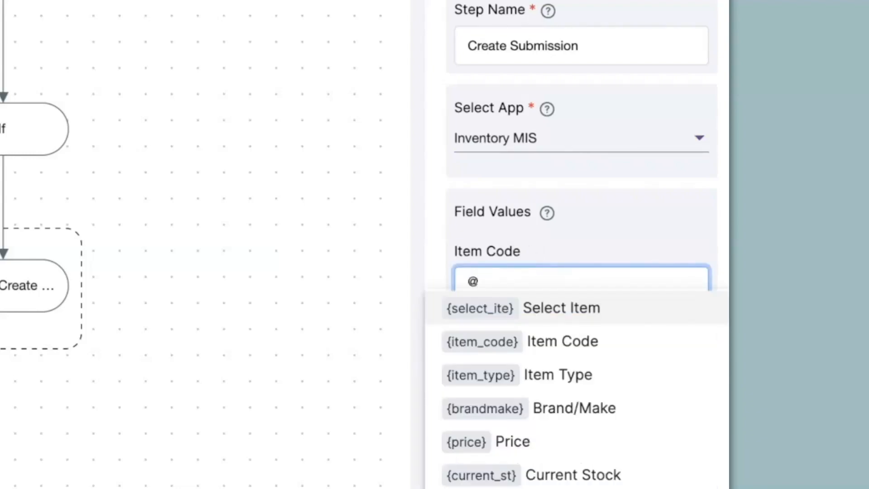
{"action": "left_click", "coordinate": [518, 344]}
{"action": "left_click", "coordinate": [519, 382]}
{"action": "type", "text": "@"}
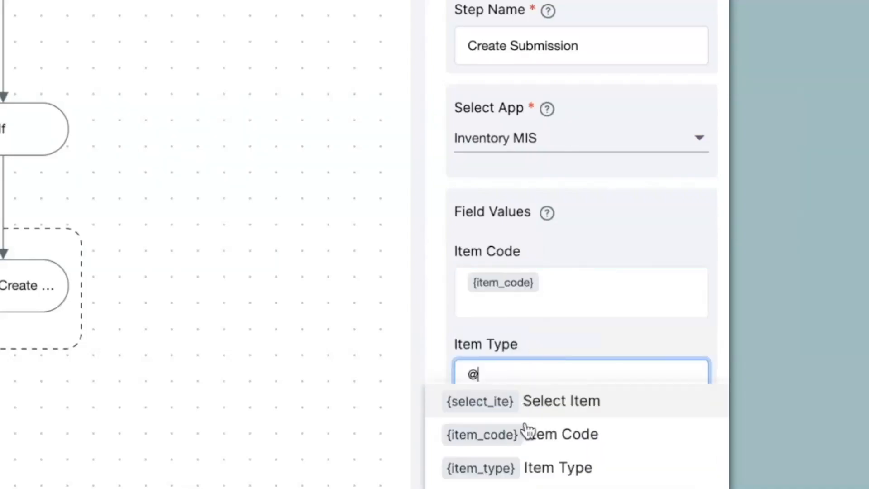
{"action": "left_click", "coordinate": [533, 465]}
Map Brand/Make to {brandmake_1}, Price to {price_1} and Current Stock to {stock}, checking the variable names in Stock Entry's New Item section.
{"action": "left_click", "coordinate": [532, 468]}
{"action": "type", "text": "@bra"}
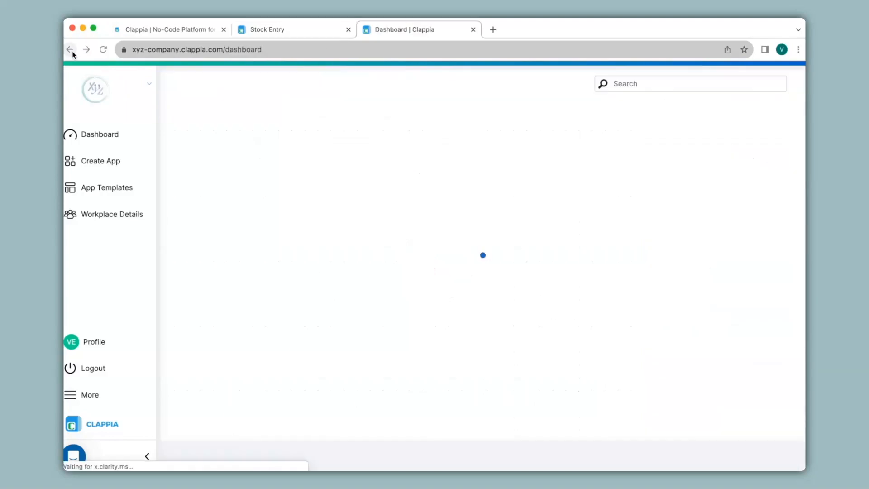
{"action": "left_click", "coordinate": [206, 330]}
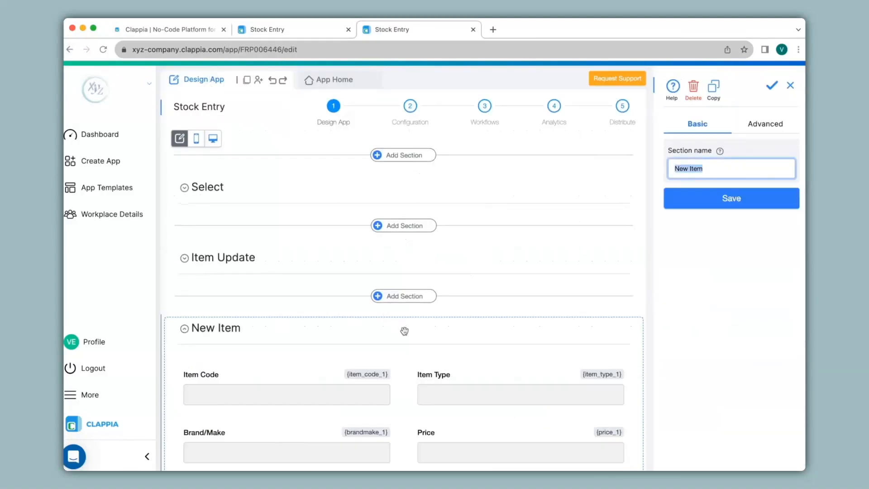
{"action": "scroll", "coordinate": [404, 330], "scroll_direction": "down", "scroll_amount": 5}
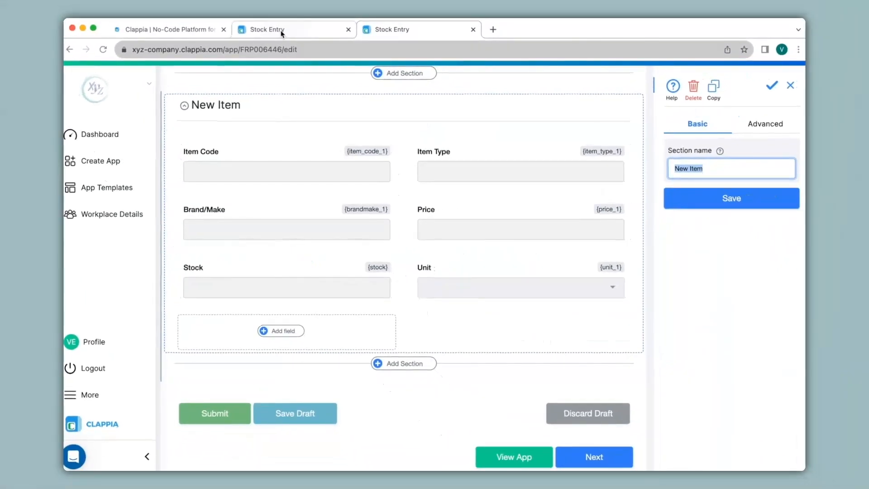
{"action": "left_click", "coordinate": [281, 31]}
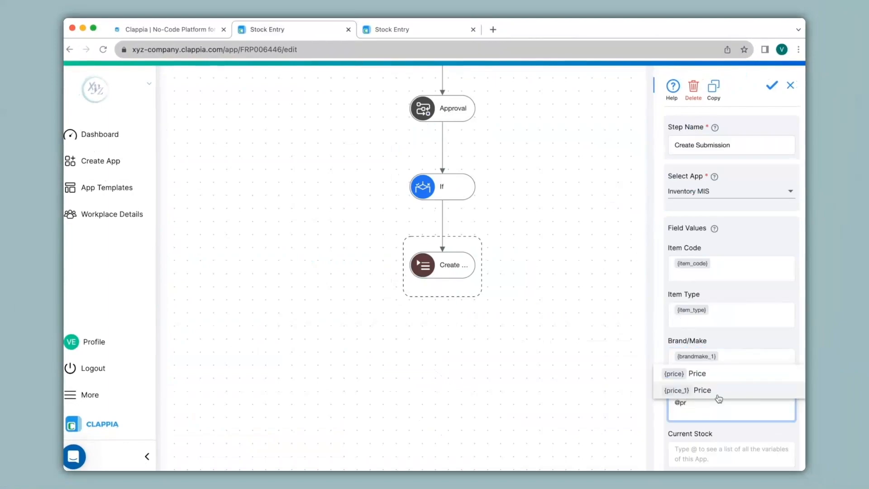
{"action": "left_click", "coordinate": [718, 395]}
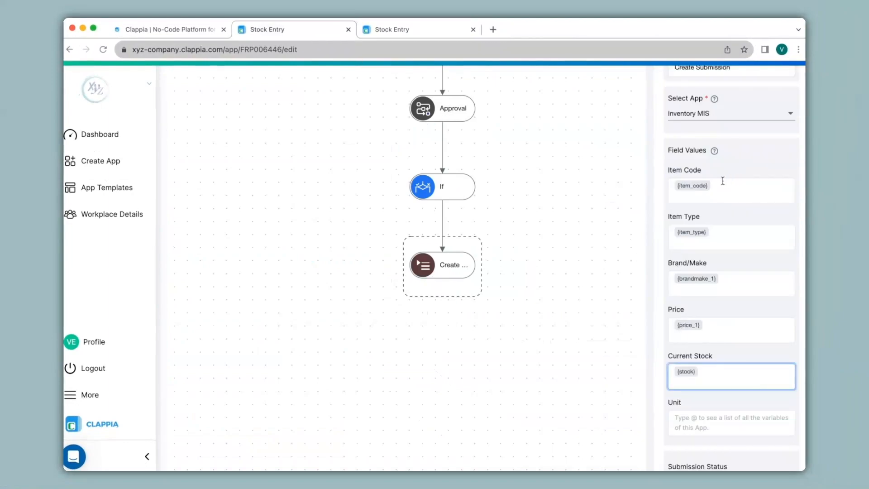
Remap Item Code to {item_code_1} and Item Type to {item_type_1}, map Unit to {unit_1}, and save the Create Submission step.
{"action": "left_click", "coordinate": [438, 35]}
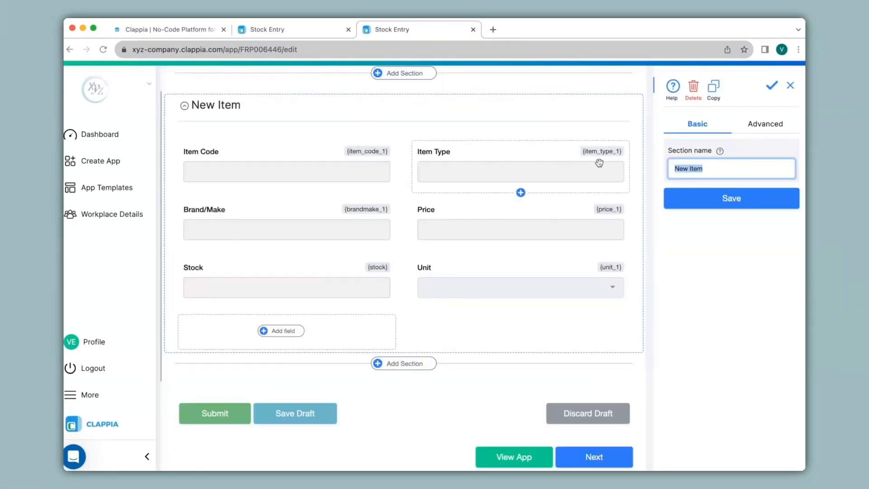
{"action": "left_click", "coordinate": [308, 31]}
{"action": "left_click", "coordinate": [717, 188]}
{"action": "key", "text": "BackSpace"}
{"action": "type", "text": "@"}
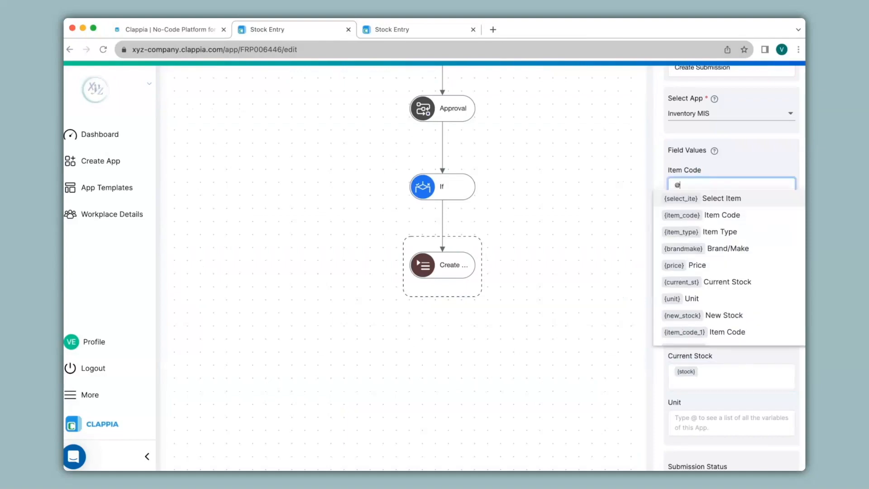
{"action": "type", "text": "item"}
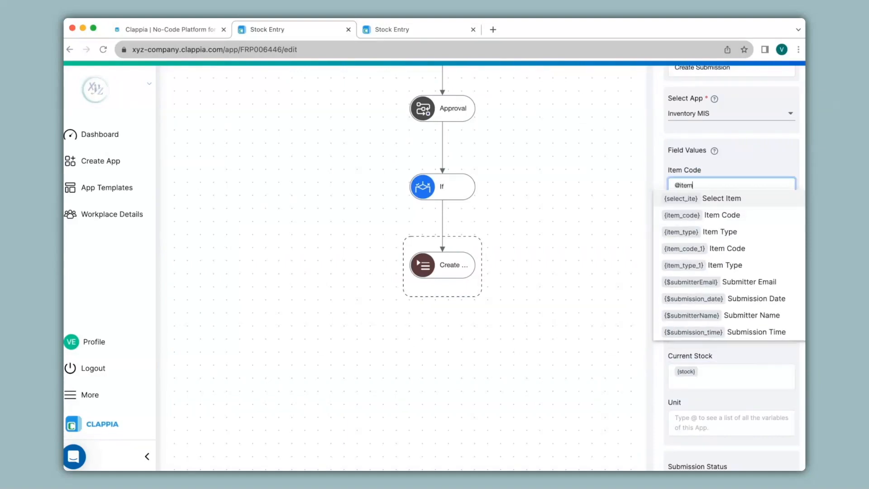
{"action": "left_click", "coordinate": [727, 248]}
{"action": "left_click", "coordinate": [724, 235]}
{"action": "key", "text": "BackSpace"}
{"action": "type", "text": "@item"}
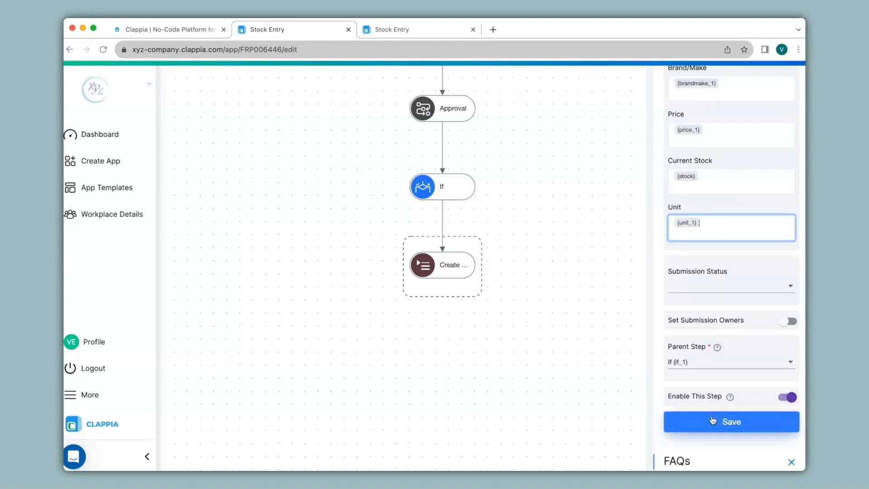
{"action": "left_click", "coordinate": [713, 422]}
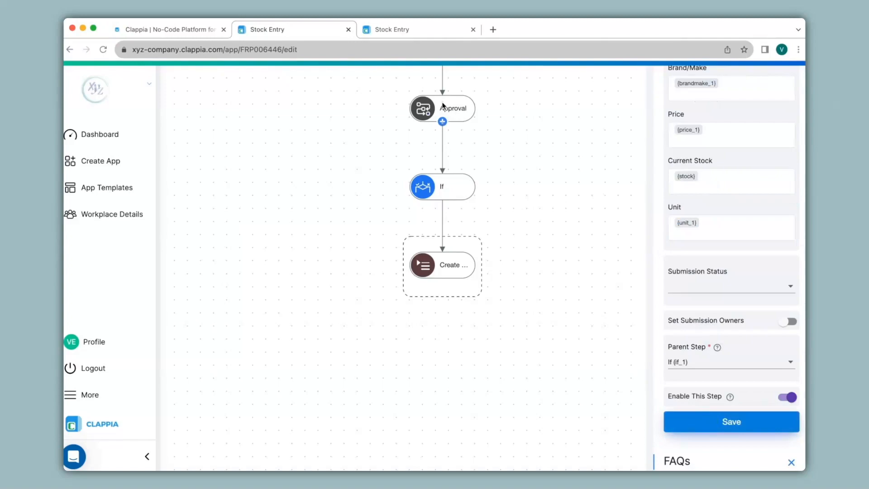
Add a second If step beneath Approval with the condition {$status}="Rejected" and save it.
{"action": "left_click", "coordinate": [444, 121]}
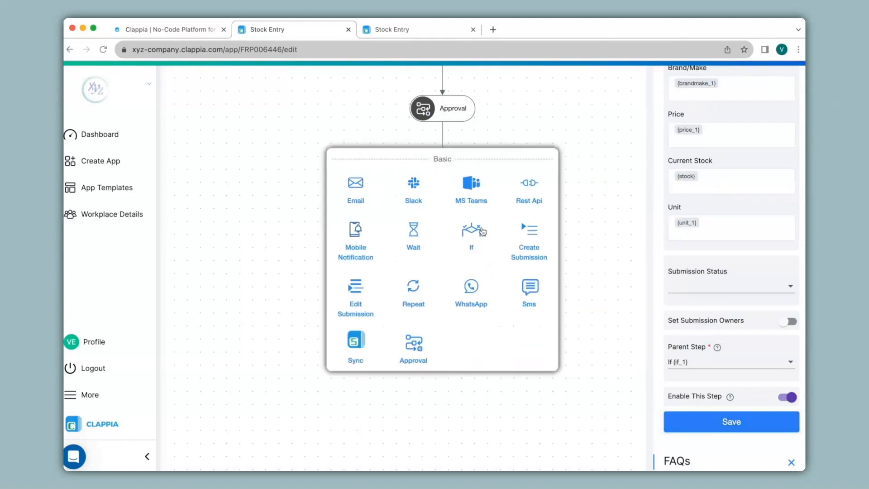
{"action": "left_click", "coordinate": [482, 230]}
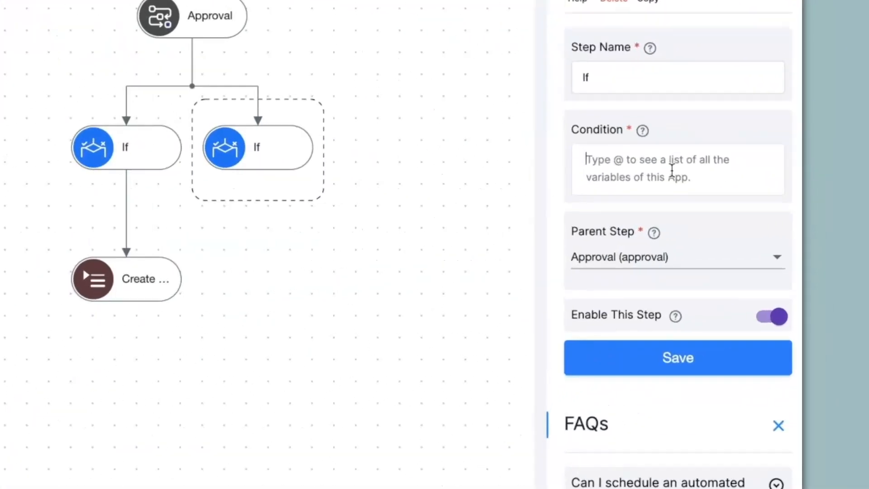
{"action": "left_click", "coordinate": [728, 200]}
{"action": "type", "text": "@stat"}
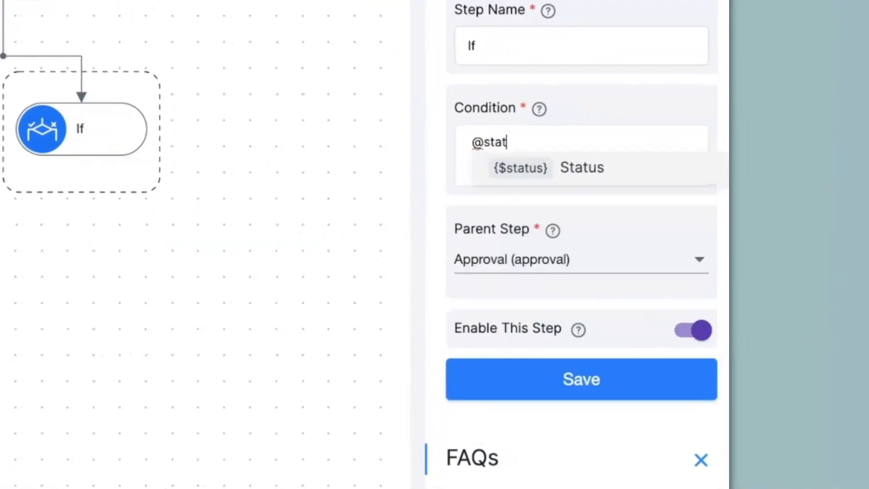
{"action": "key", "text": "Return"}
{"action": "type", "text": "=\"Rejected\""}
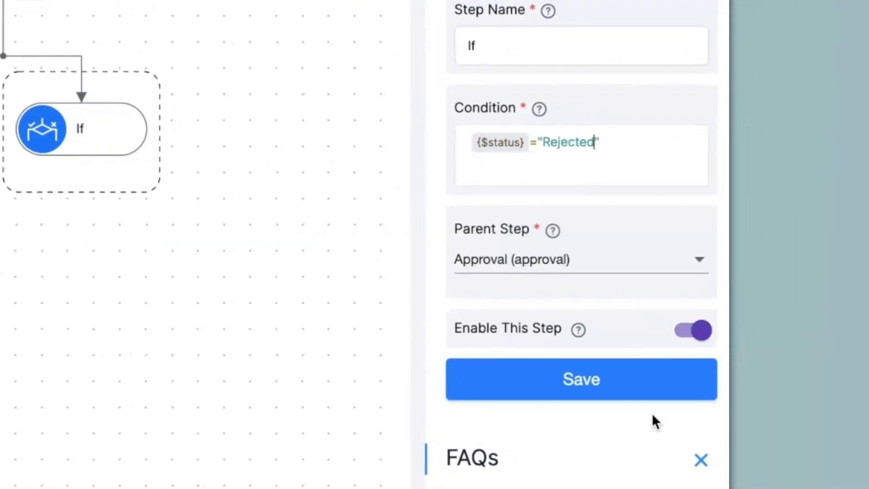
{"action": "scroll", "coordinate": [636, 399], "scroll_direction": "up", "scroll_amount": 2}
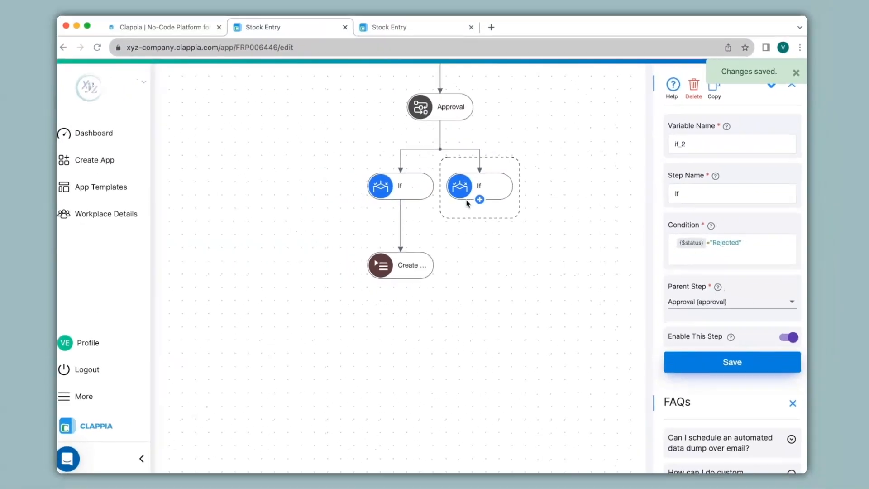
Add a WhatsApp step and an Sms step beneath the Rejected If step.
{"action": "left_click", "coordinate": [82, 155]}
{"action": "left_click", "coordinate": [507, 378]}
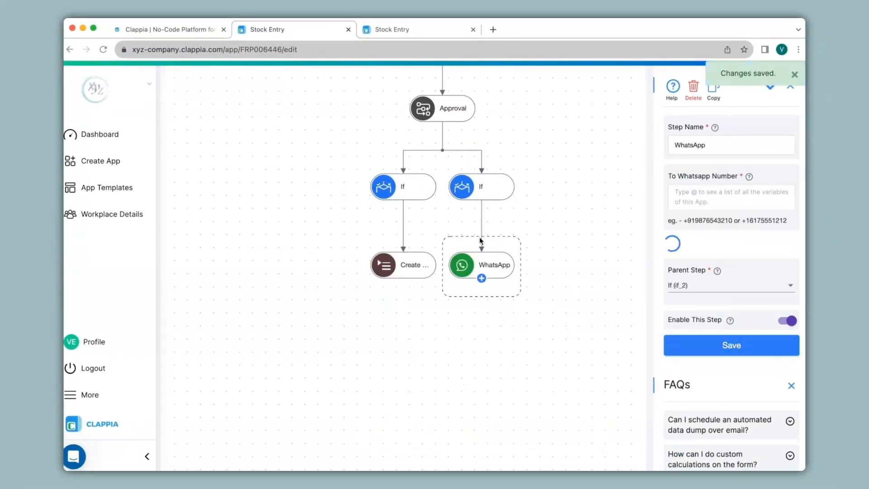
{"action": "left_click", "coordinate": [481, 212]}
{"action": "left_click", "coordinate": [566, 373]}
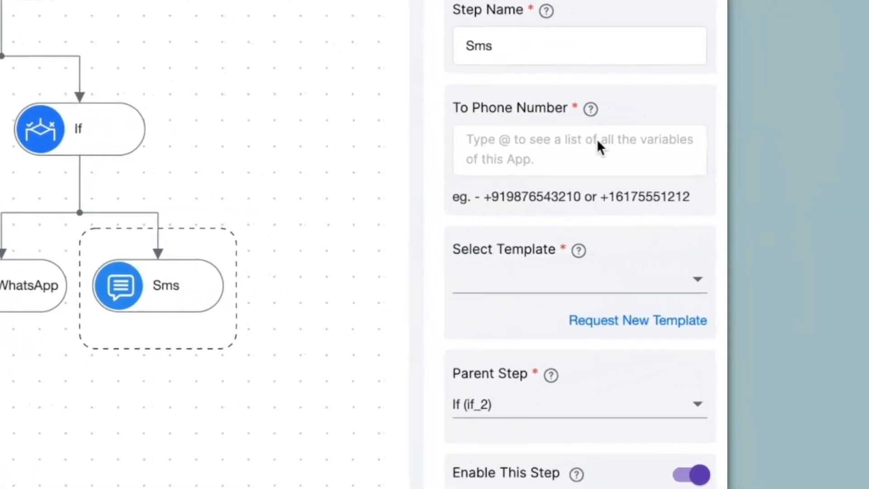
Examine the message template options of the Sms and WhatsApp steps without choosing a template.
{"action": "left_click", "coordinate": [535, 290]}
{"action": "scroll", "coordinate": [535, 317], "scroll_direction": "down", "scroll_amount": 1}
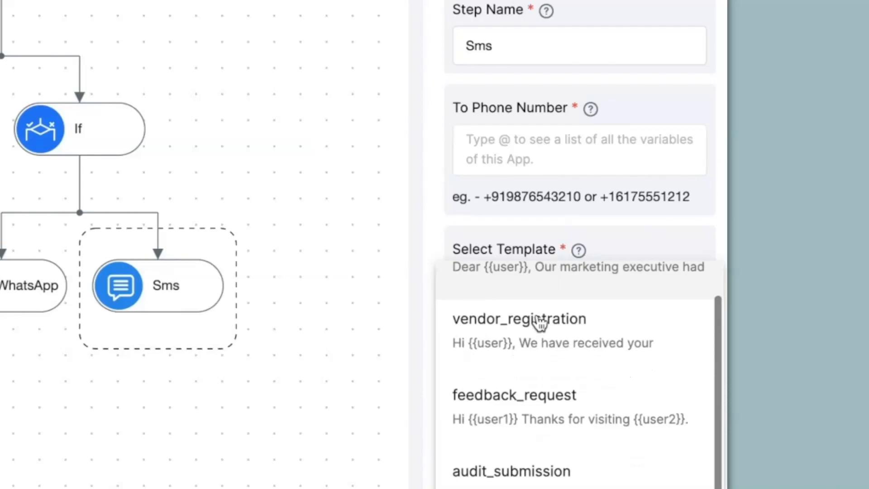
{"action": "left_click", "coordinate": [426, 284]}
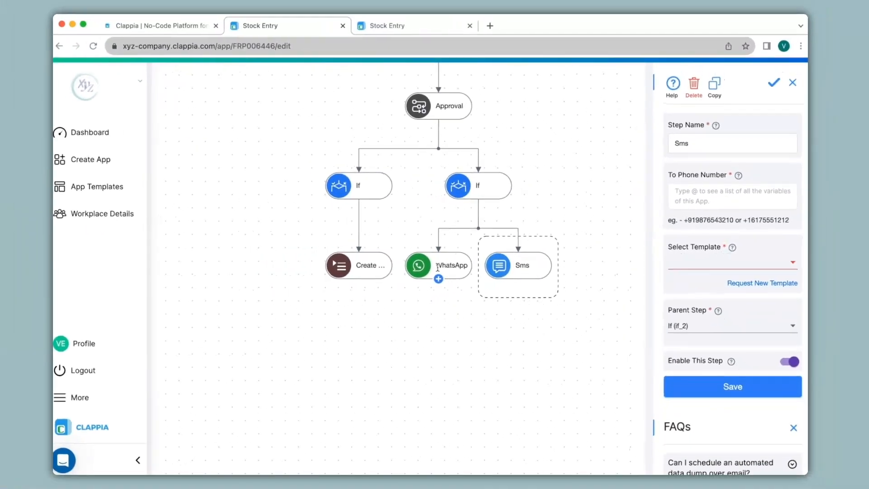
{"action": "left_click", "coordinate": [4, 288]}
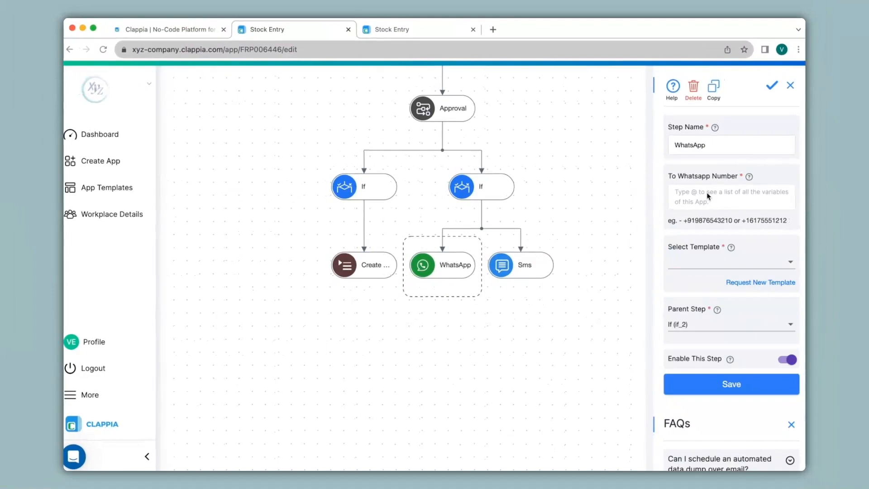
{"action": "left_click", "coordinate": [697, 265]}
{"action": "left_click", "coordinate": [636, 267]}
{"action": "scroll", "coordinate": [621, 283], "scroll_direction": "up", "scroll_amount": 3}
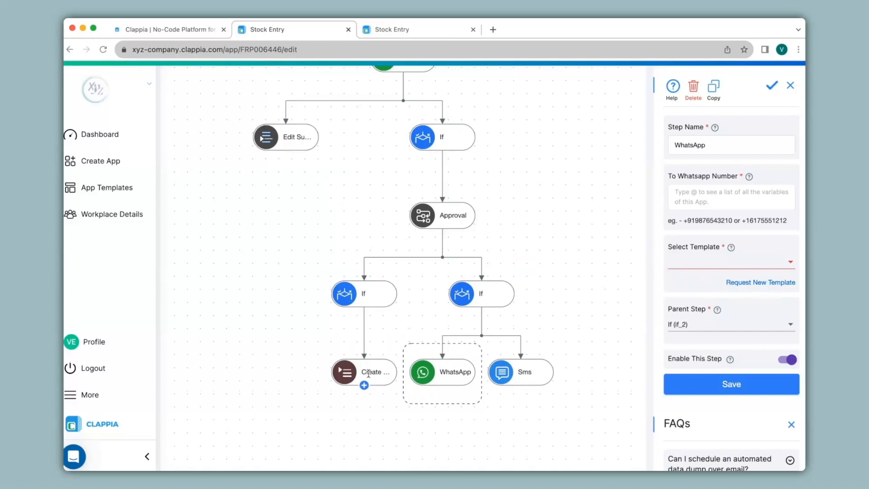
Start a New Item entry in the Stock Entry form with Item Code ItemCode03, Item Type Laptop, Brand/Make HP and Price 80000.
{"action": "scroll", "coordinate": [369, 373], "scroll_direction": "up", "scroll_amount": 5}
{"action": "left_click", "coordinate": [317, 86]}
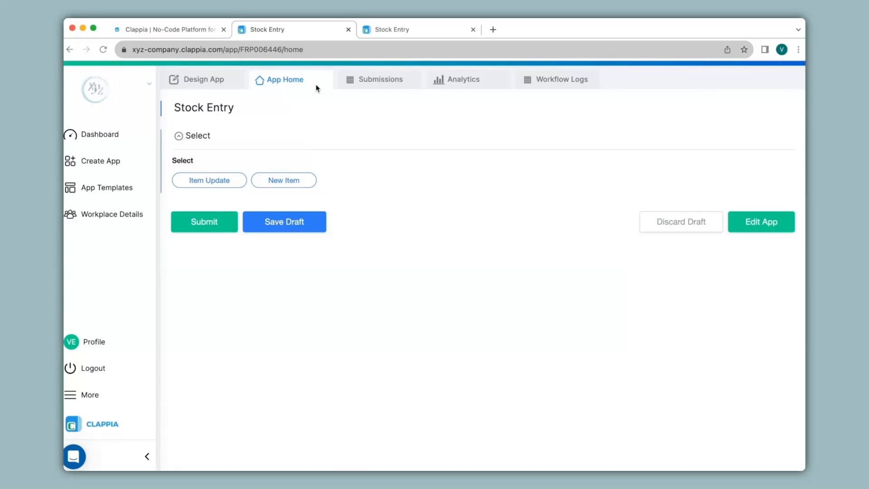
{"action": "left_click", "coordinate": [291, 185]}
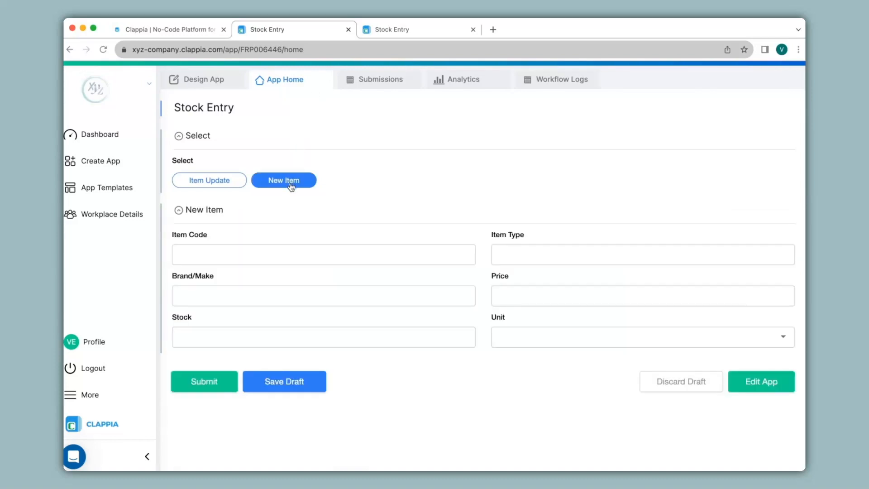
{"action": "left_click", "coordinate": [277, 258]}
{"action": "type", "text": "ItemCode03"}
{"action": "key", "text": "Tab"}
{"action": "type", "text": "Laptop"}
{"action": "key", "text": "Tab"}
{"action": "type", "text": "HP"}
{"action": "key", "text": "Tab"}
{"action": "type", "text": "80000"}
Set the new item's Stock to 20 and its Unit to NA.
{"action": "left_click", "coordinate": [397, 338]}
{"action": "type", "text": "20"}
{"action": "left_click", "coordinate": [643, 337]}
{"action": "left_click", "coordinate": [643, 360]}
Change the new item's Brand/Make to Lenovo and submit the entry.
{"action": "left_click", "coordinate": [324, 296]}
{"action": "key", "text": "BackSpace"}
{"action": "key", "text": "BackSpace"}
{"action": "type", "text": "Lenovo"}
{"action": "left_click", "coordinate": [275, 359]}
{"action": "left_click", "coordinate": [209, 378]}
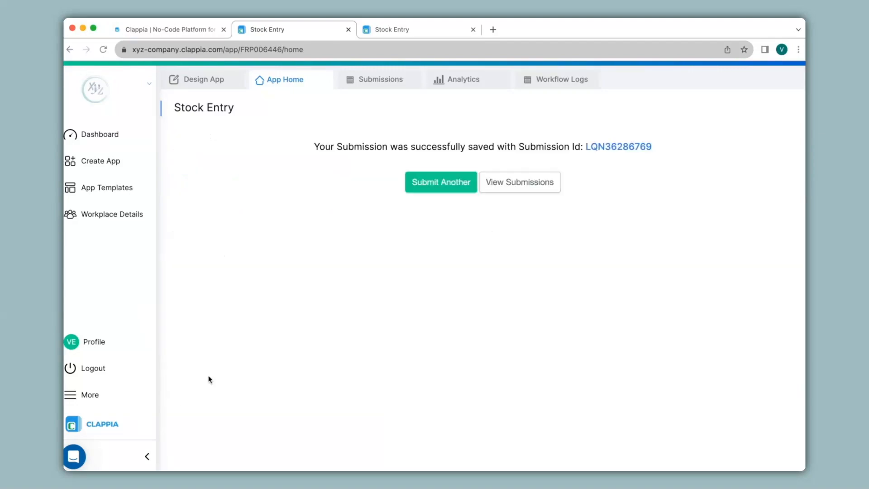
Review the new ItemCode03 submission in Stock Entry and check the Inventory MIS submissions for that item.
{"action": "left_click", "coordinate": [365, 80]}
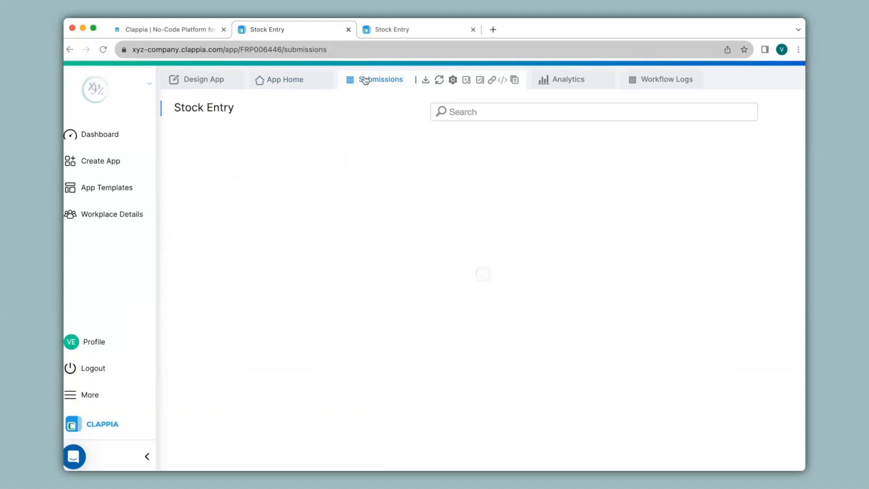
{"action": "left_click", "coordinate": [381, 184]}
{"action": "scroll", "coordinate": [633, 225], "scroll_direction": "down", "scroll_amount": 5}
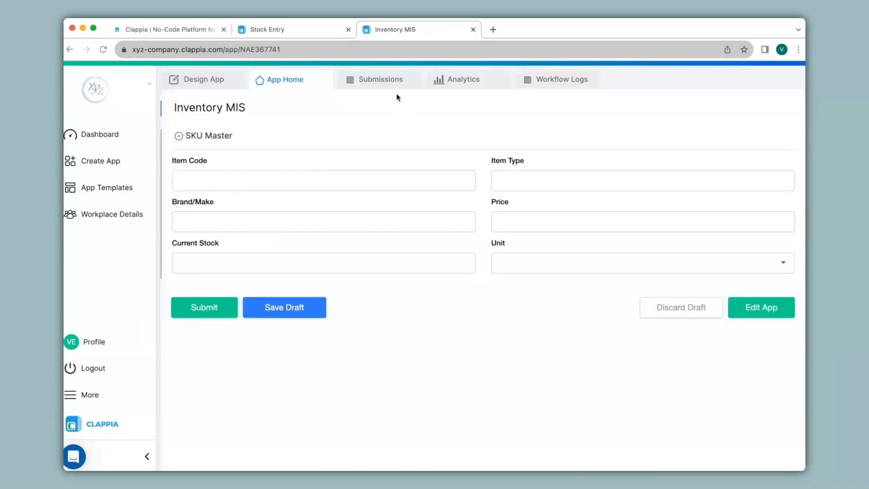
{"action": "left_click", "coordinate": [387, 85]}
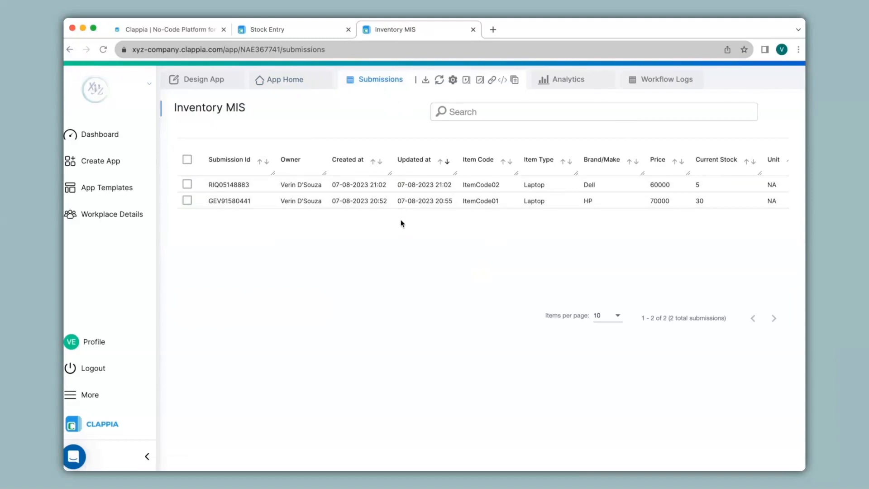
Review the New Item condition and the Approval step's settings in the Stock Entry New Submission workflow.
{"action": "left_click", "coordinate": [305, 30]}
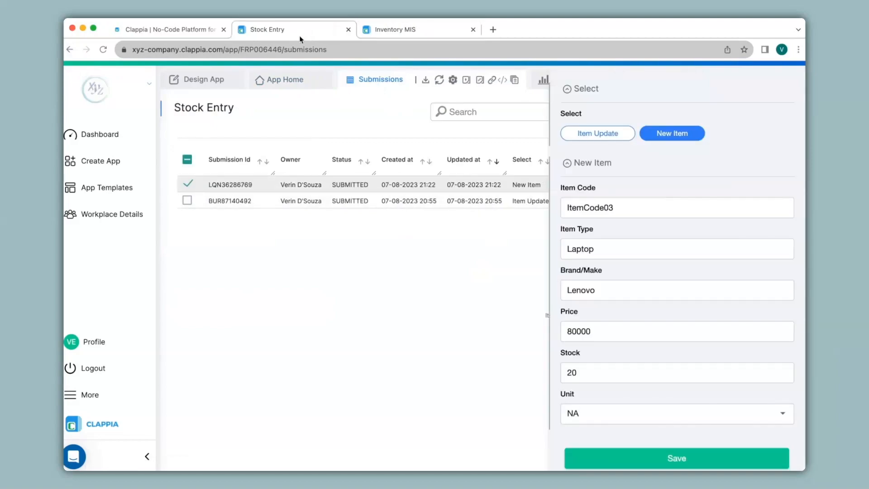
{"action": "left_click", "coordinate": [204, 80]}
{"action": "left_click", "coordinate": [441, 244]}
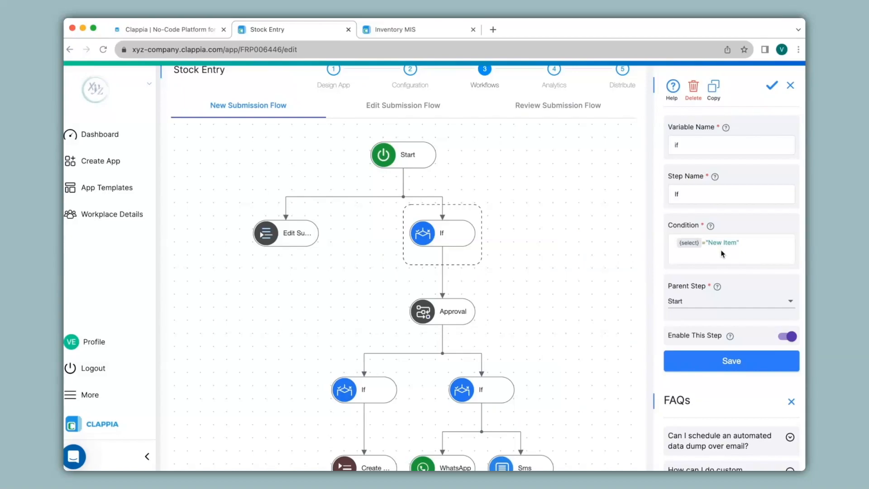
{"action": "left_click", "coordinate": [463, 311]}
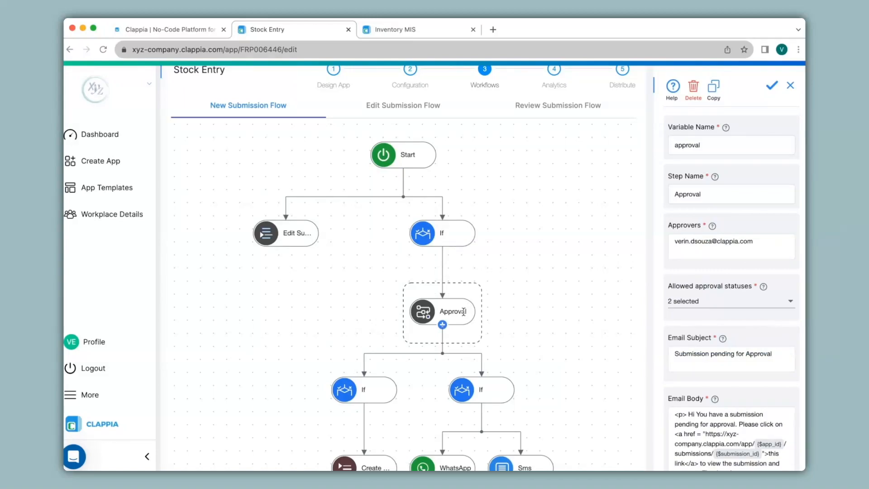
Switch to Gmail, open the "Submission pending for Approval" email and follow its link to the pending Stock Entry submission.
{"action": "left_click", "coordinate": [493, 29]}
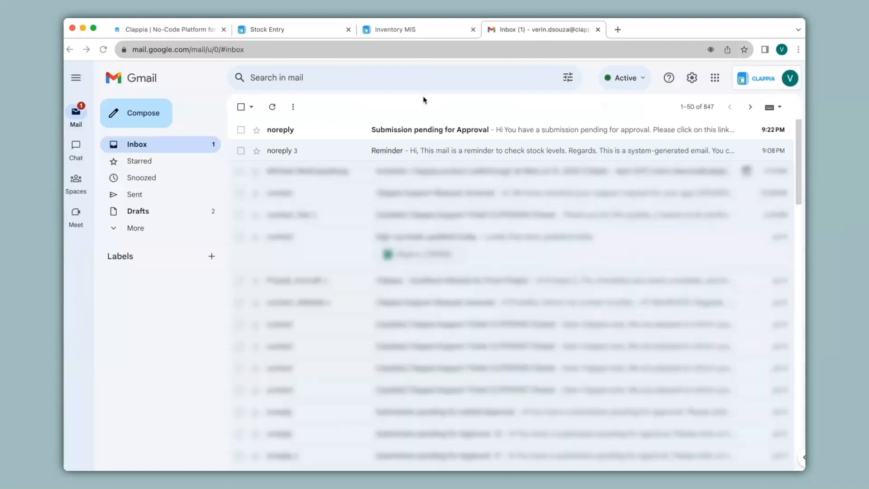
{"action": "left_click", "coordinate": [329, 136]}
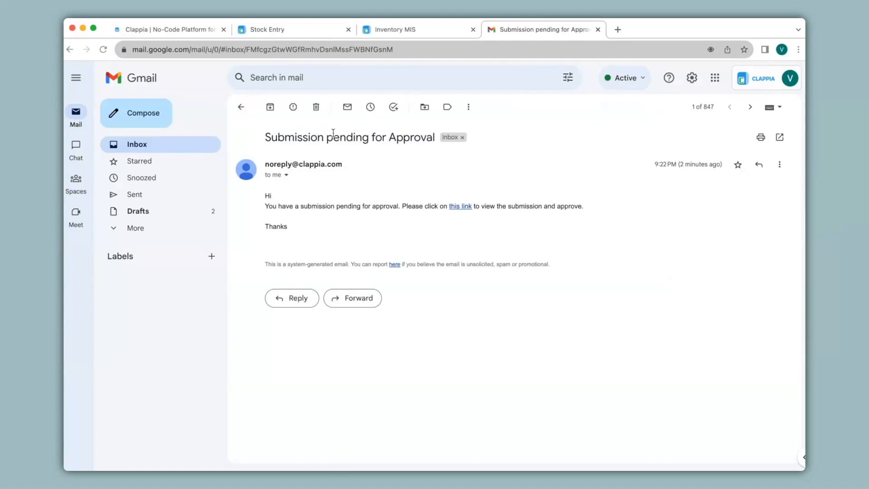
{"action": "left_click", "coordinate": [454, 207]}
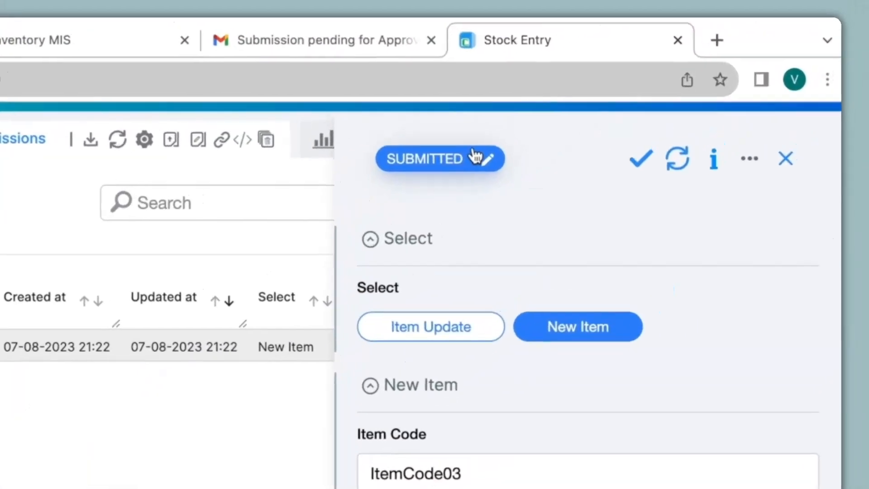
Update the pending ItemCode03 submission's status to Approved.
{"action": "left_click", "coordinate": [474, 158]}
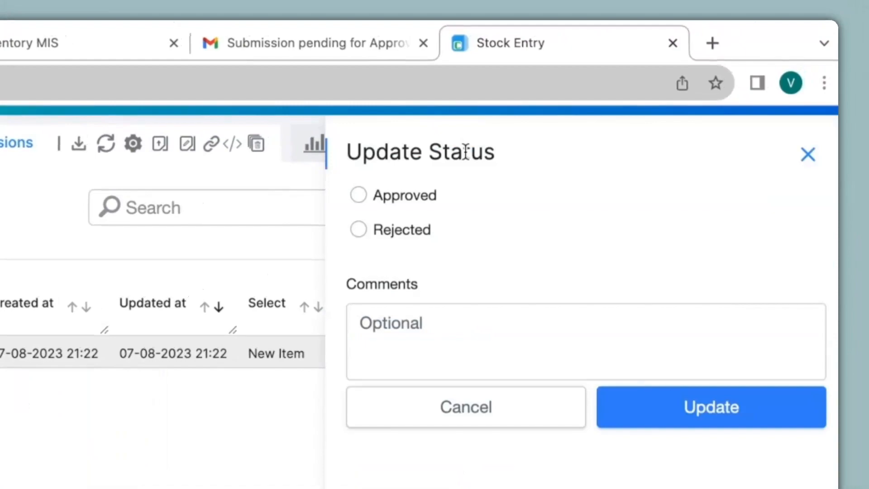
{"action": "left_click", "coordinate": [359, 195]}
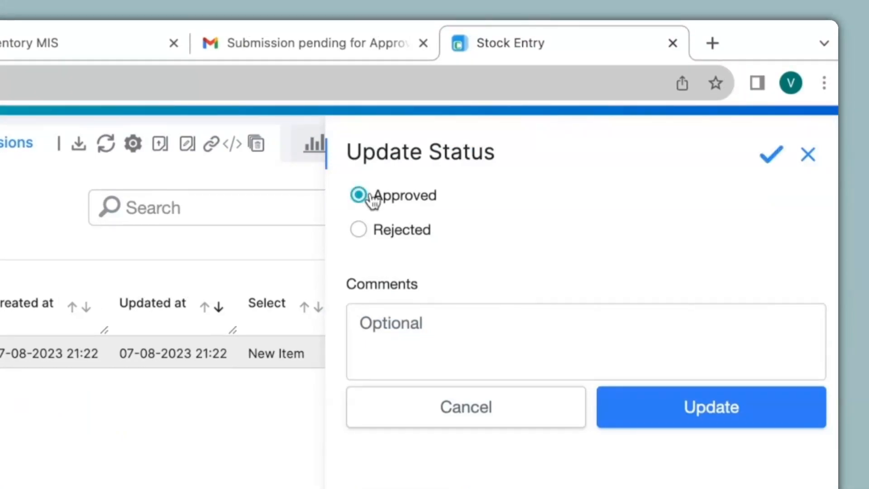
{"action": "left_click", "coordinate": [703, 407]}
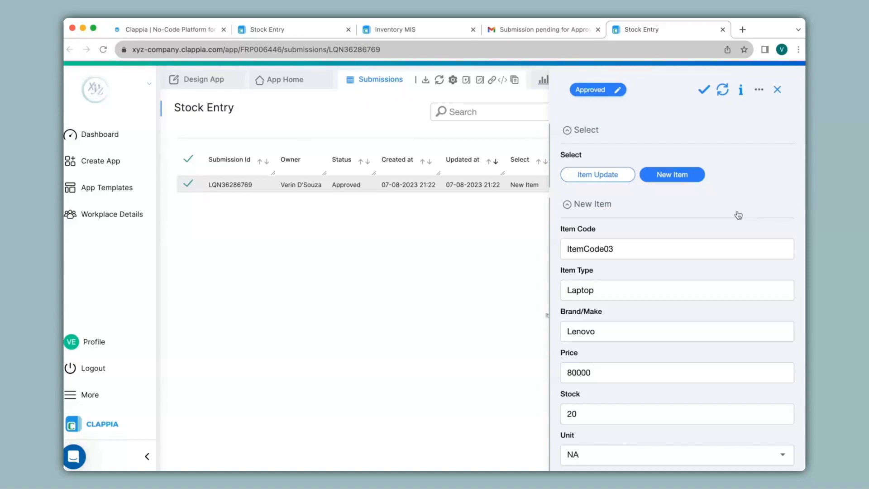
Close the approval submission and email, refresh the Inventory MIS submissions and examine the ItemCode03 record.
{"action": "left_click", "coordinate": [722, 30]}
{"action": "left_click", "coordinate": [598, 29]}
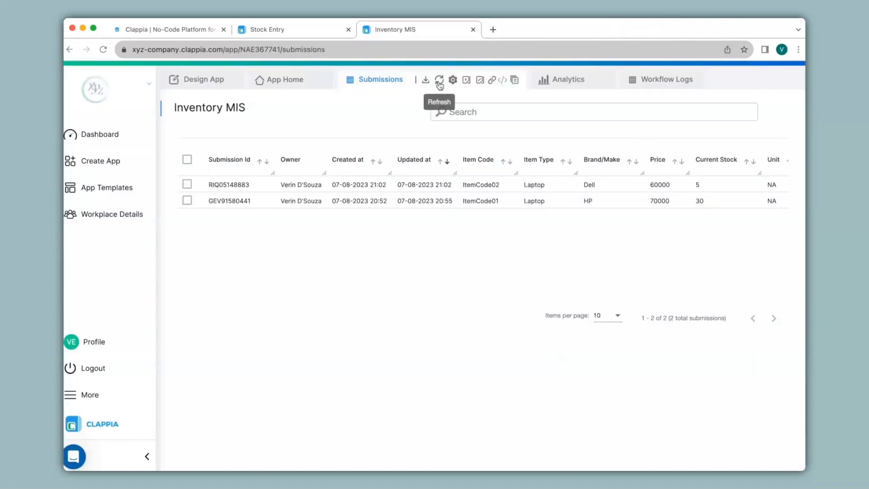
{"action": "left_click", "coordinate": [438, 81]}
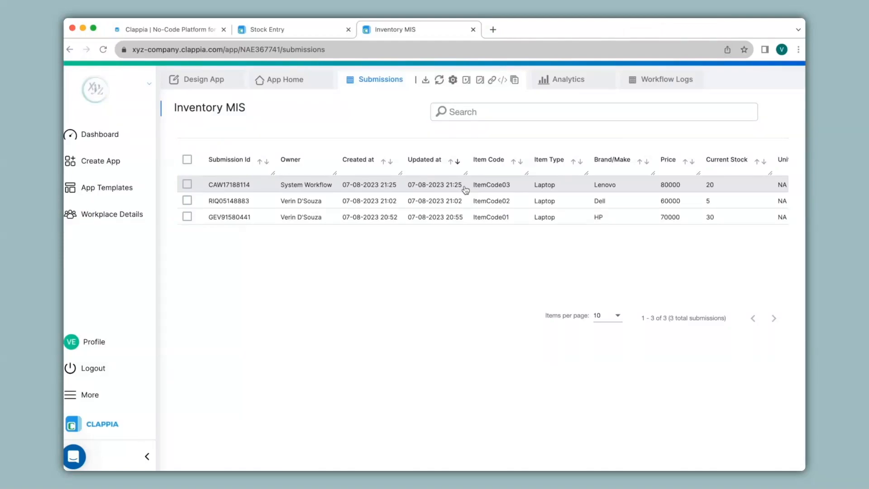
{"action": "left_click", "coordinate": [465, 189]}
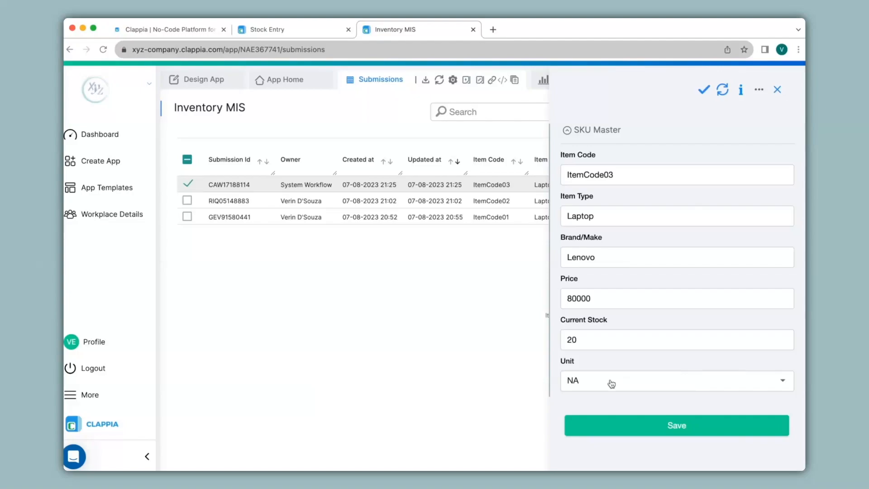
Switch to Stock Entry, view the Item Update form and open the existing ItemCode01 Item Update submission.
{"action": "left_click", "coordinate": [308, 36]}
{"action": "left_click", "coordinate": [303, 83]}
{"action": "left_click", "coordinate": [231, 179]}
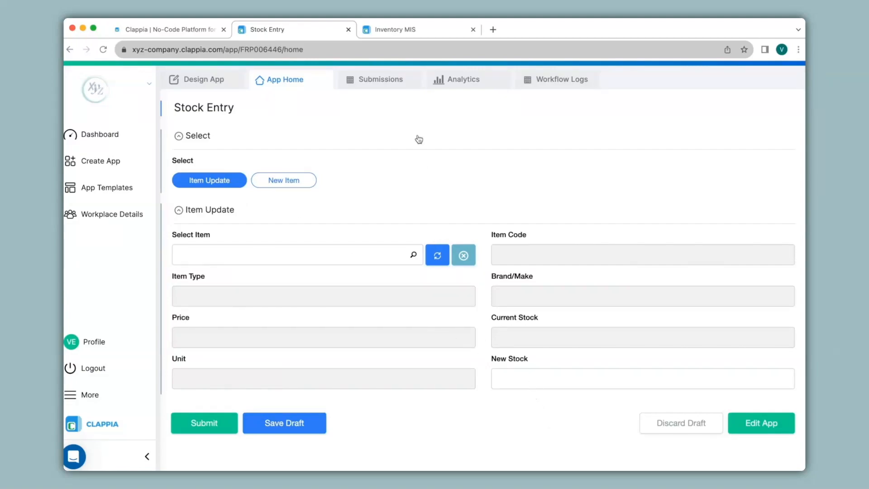
{"action": "left_click", "coordinate": [386, 86]}
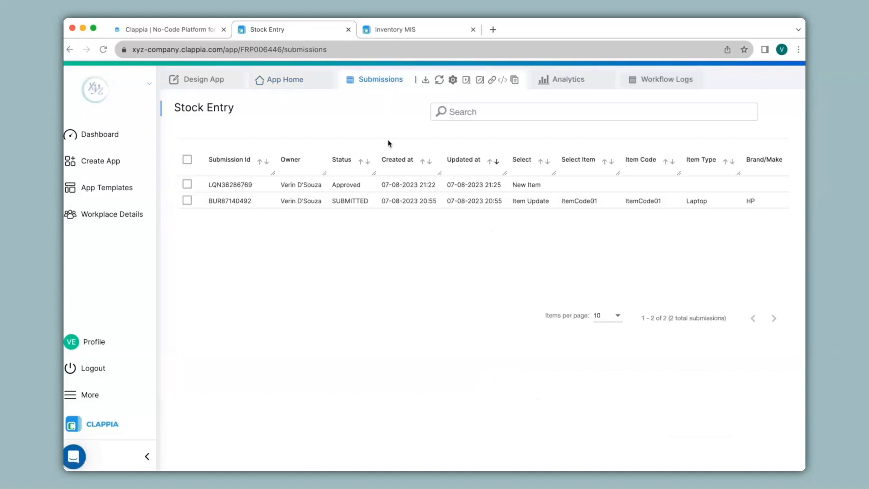
{"action": "left_click", "coordinate": [393, 204]}
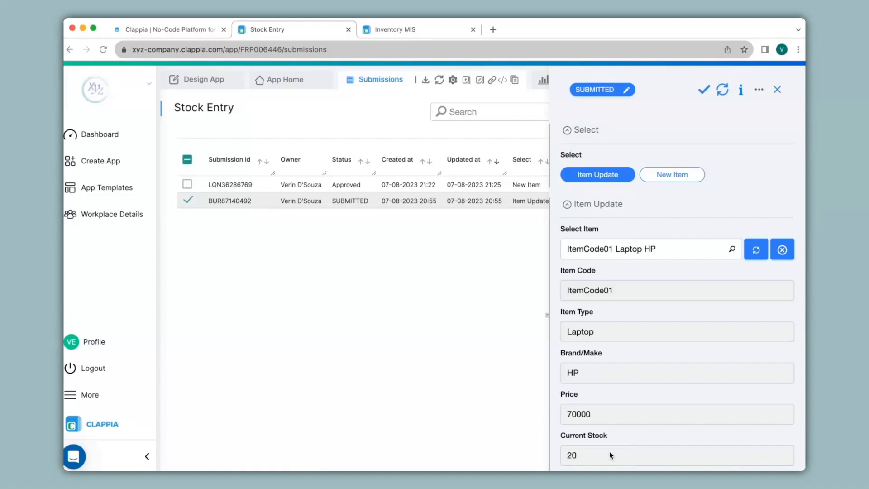
Set New Stock to 20 in the ItemCode01 Item Update submission and save it.
{"action": "scroll", "coordinate": [582, 454], "scroll_direction": "down", "scroll_amount": 3}
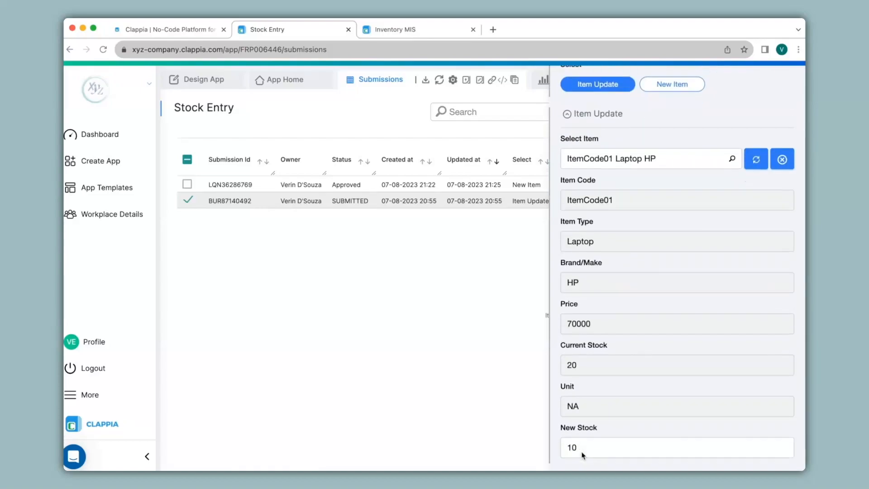
{"action": "left_click", "coordinate": [584, 424]}
{"action": "type", "text": "10"}
{"action": "key", "text": "BackSpace"}
{"action": "key", "text": "BackSpace"}
{"action": "type", "text": "20"}
{"action": "scroll", "coordinate": [612, 424], "scroll_direction": "down", "scroll_amount": 1}
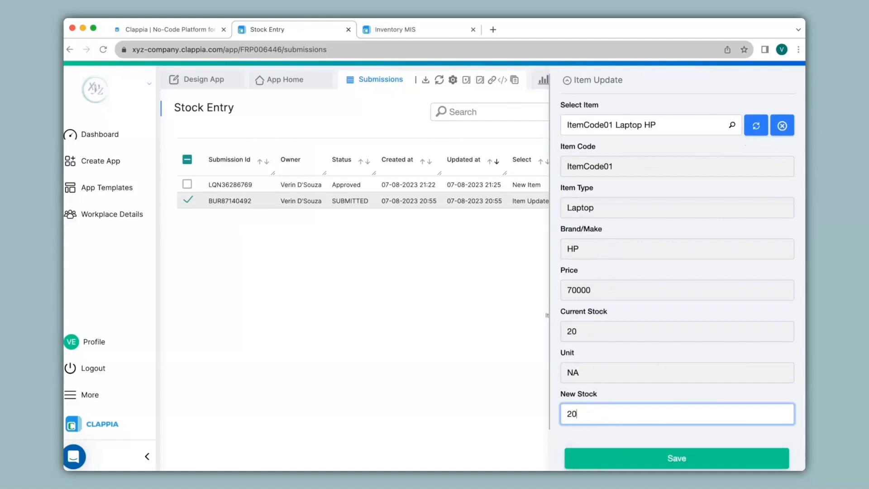
{"action": "left_click", "coordinate": [674, 458]}
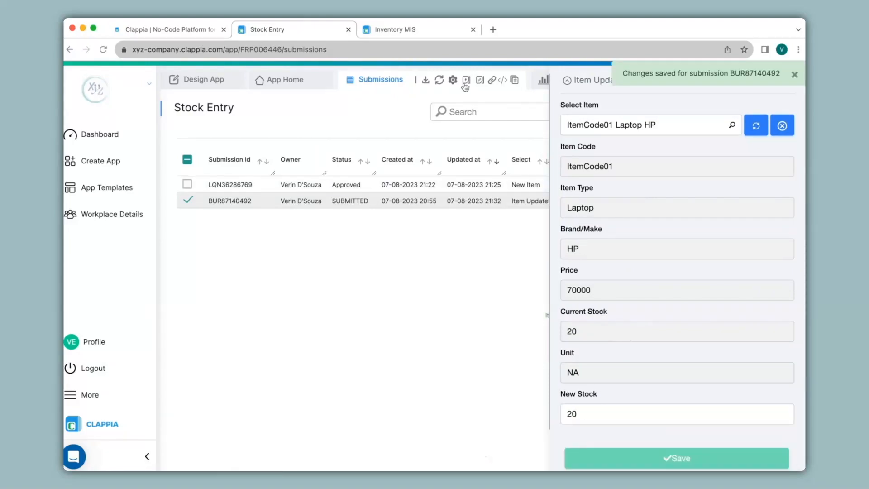
Check ItemCode01's Current Stock in the Inventory MIS submissions and return to Stock Entry.
{"action": "left_click", "coordinate": [418, 29]}
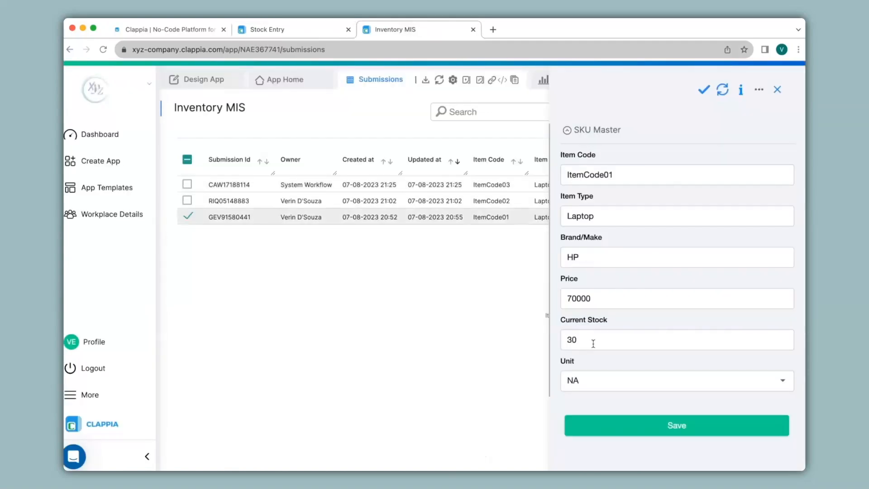
{"action": "left_click", "coordinate": [264, 29]}
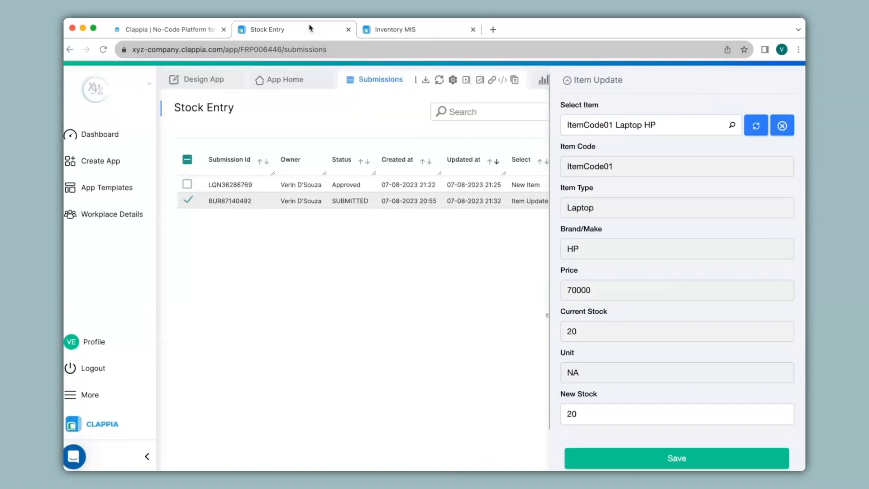
Add an Edit Submission step after Start in Stock Entry's Edit Submission Flow.
{"action": "left_click", "coordinate": [199, 80]}
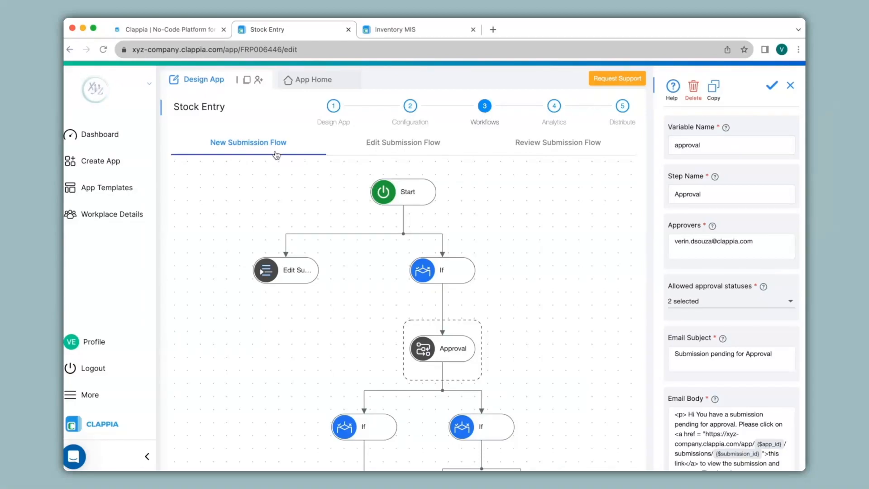
{"action": "left_click", "coordinate": [405, 153]}
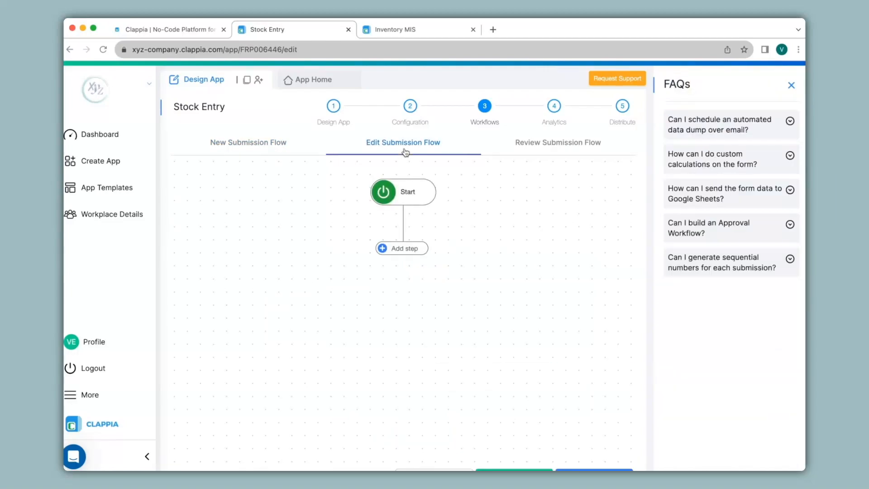
{"action": "left_click", "coordinate": [406, 246]}
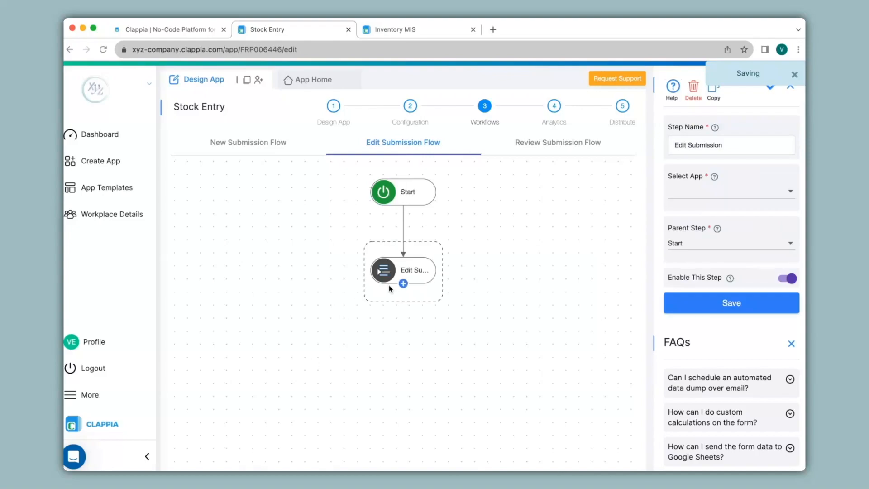
Check the New Submission Flow's Edit Submission settings and select Inventory MIS as the app for the Edit Submission Flow's step.
{"action": "left_click", "coordinate": [269, 150]}
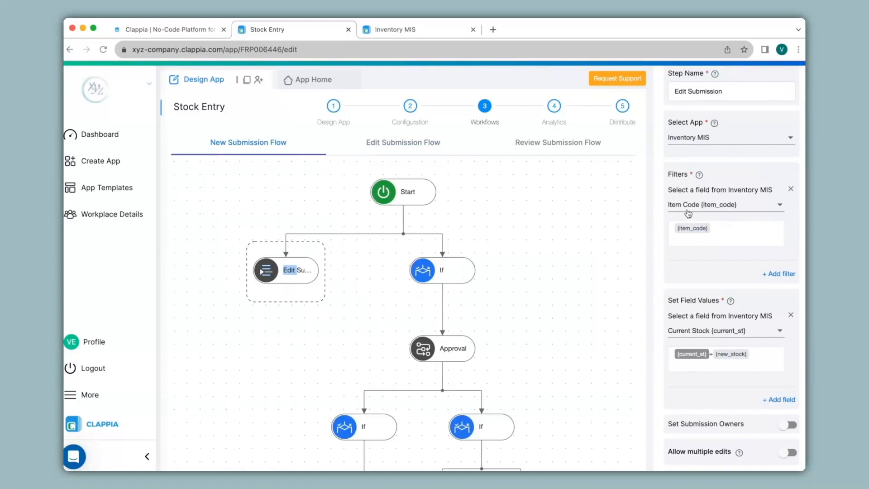
{"action": "scroll", "coordinate": [717, 324], "scroll_direction": "up", "scroll_amount": 3}
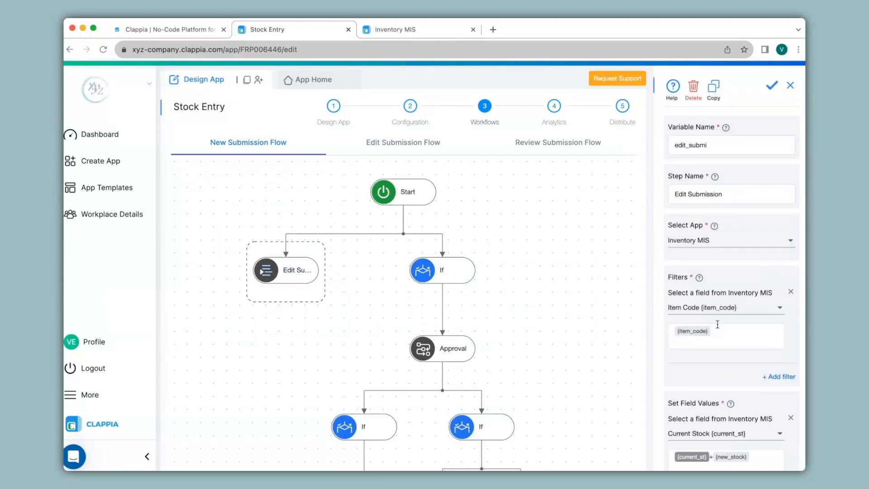
{"action": "left_click", "coordinate": [417, 144]}
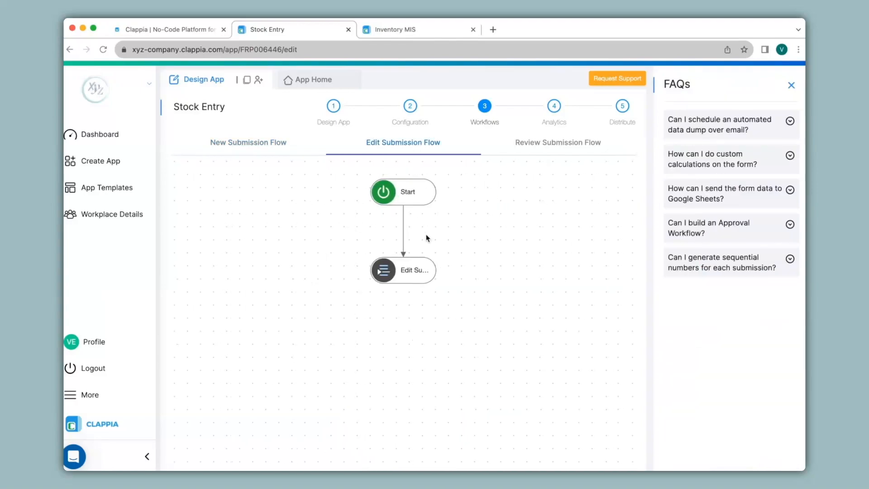
{"action": "left_click", "coordinate": [427, 269]}
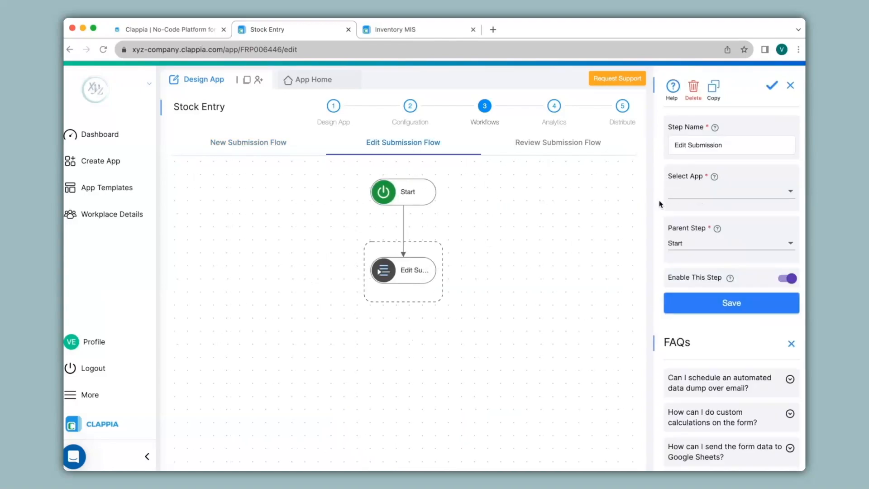
{"action": "left_click", "coordinate": [699, 194]}
{"action": "left_click", "coordinate": [689, 236]}
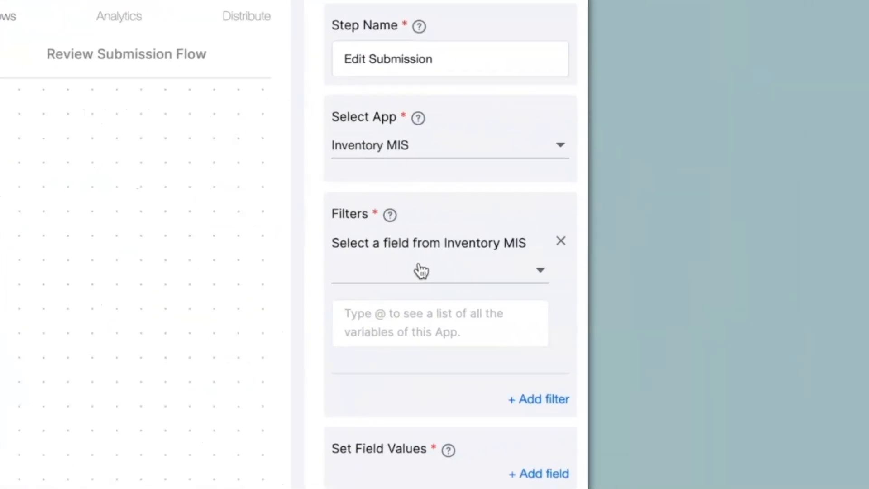
Add a filter to the edit step that matches the Inventory MIS Item Code with {item_code}.
{"action": "left_click", "coordinate": [421, 270]}
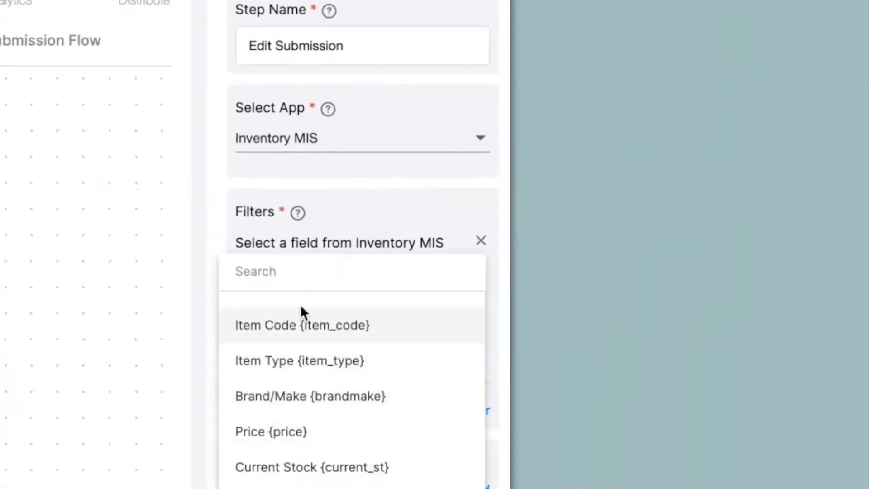
{"action": "left_click", "coordinate": [389, 321]}
{"action": "left_click", "coordinate": [389, 321]}
{"action": "type", "text": "@Item"}
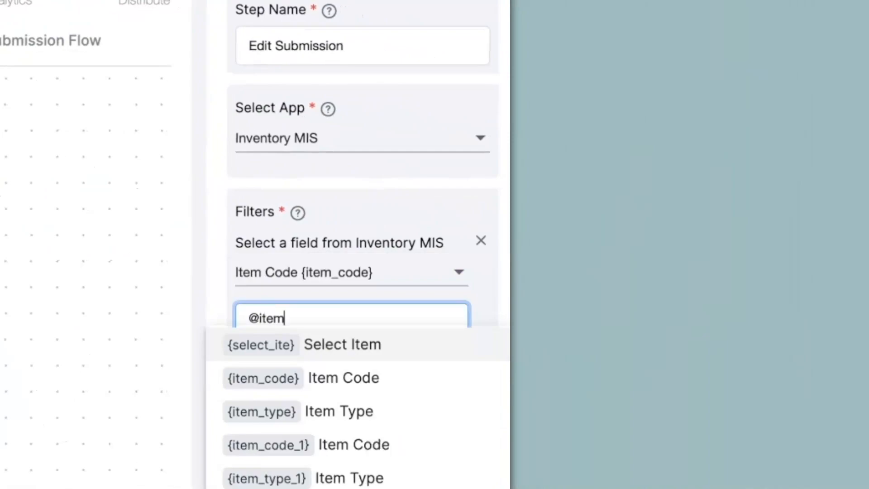
{"action": "left_click", "coordinate": [327, 435]}
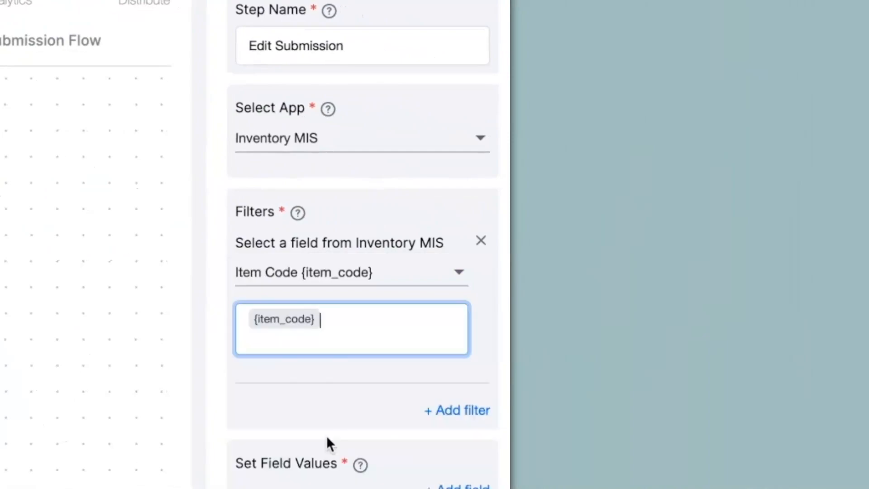
Set the Inventory MIS Current Stock field to {current_st}+{new_stock} in the edit step and save the step.
{"action": "left_click", "coordinate": [437, 482]}
{"action": "left_click", "coordinate": [289, 227]}
{"action": "left_click", "coordinate": [289, 319]}
{"action": "type", "text": "@curre"}
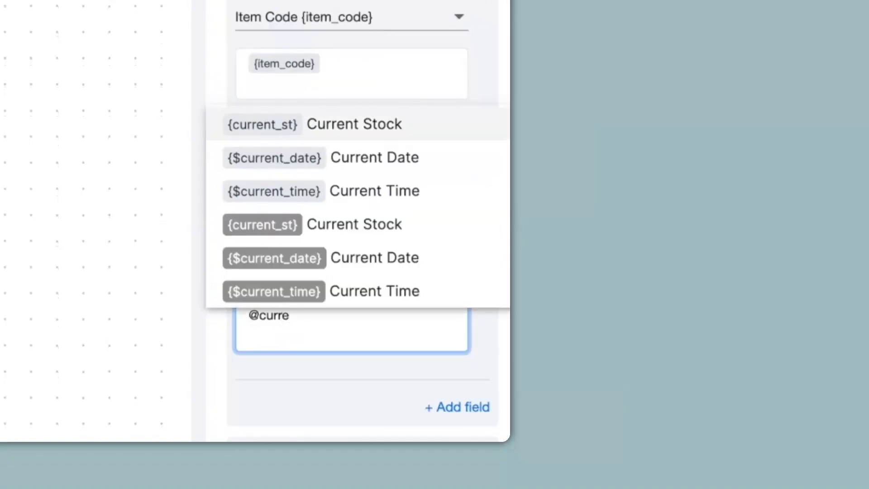
{"action": "left_click", "coordinate": [309, 226]}
{"action": "type", "text": "+@ne"}
{"action": "left_click", "coordinate": [297, 299]}
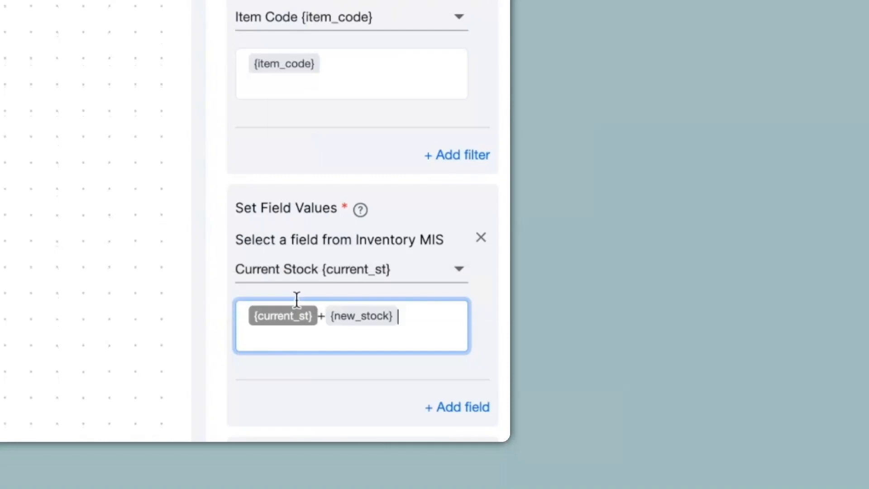
{"action": "scroll", "coordinate": [297, 300], "scroll_direction": "down", "scroll_amount": 2}
{"action": "scroll", "coordinate": [297, 300], "scroll_direction": "down", "scroll_amount": 8}
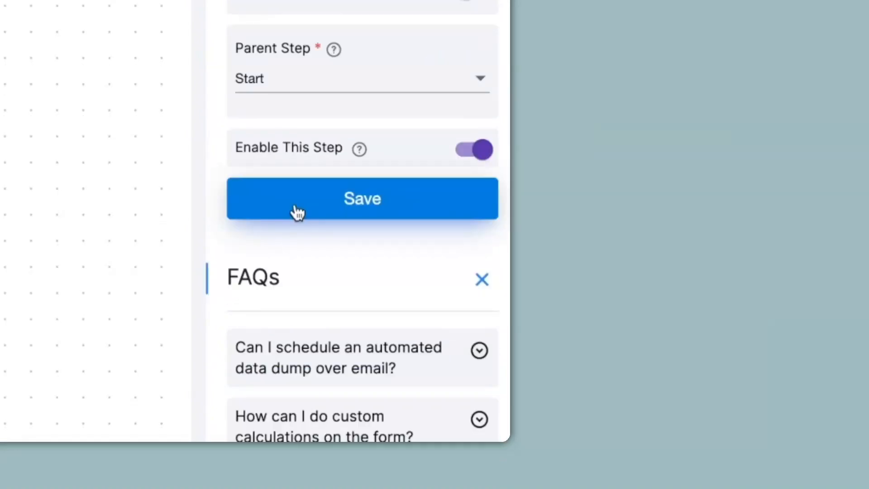
{"action": "left_click", "coordinate": [298, 212]}
Open the ItemCode01 Item Update submission in Stock Entry and check the item's Current Stock in Inventory MIS.
{"action": "left_click", "coordinate": [319, 81]}
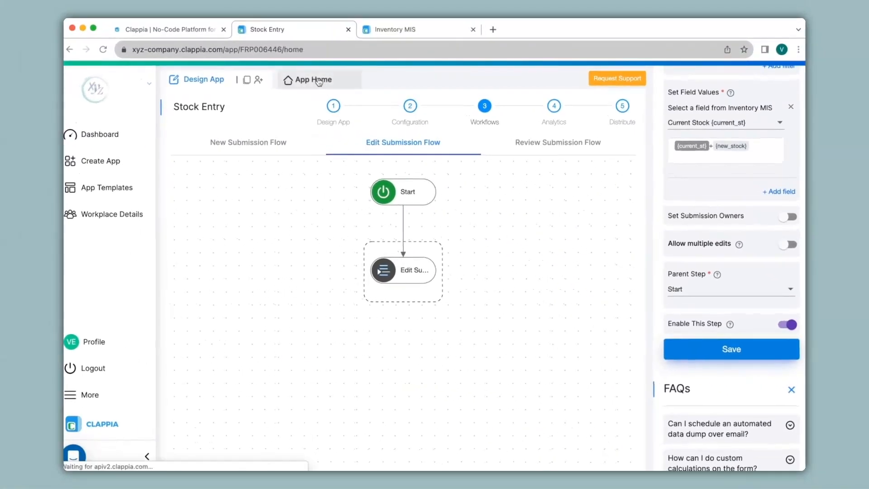
{"action": "left_click", "coordinate": [383, 200]}
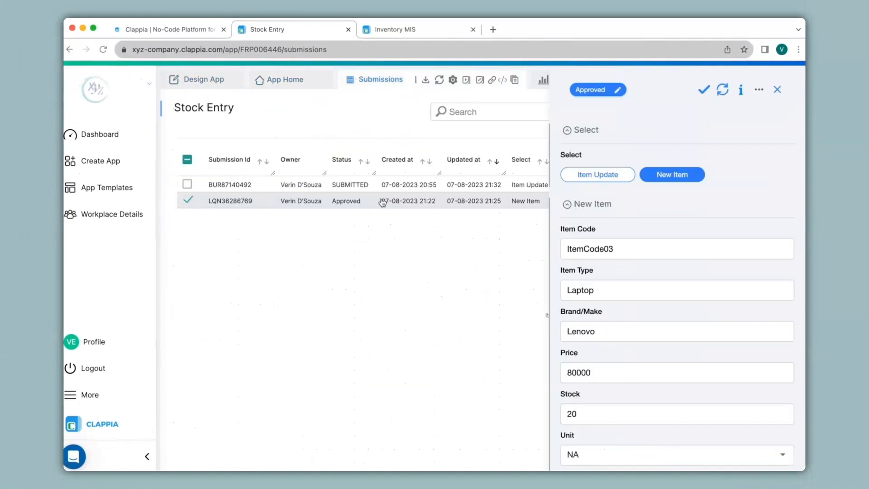
{"action": "left_click", "coordinate": [379, 186]}
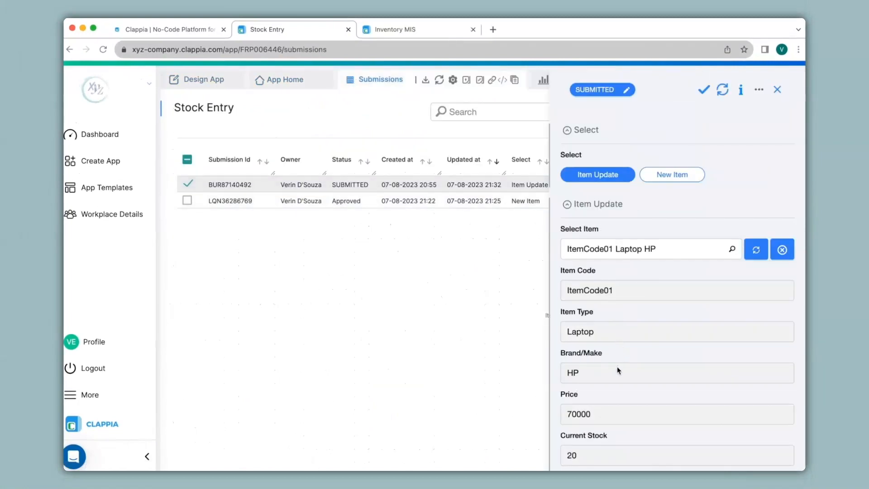
{"action": "left_click", "coordinate": [423, 31]}
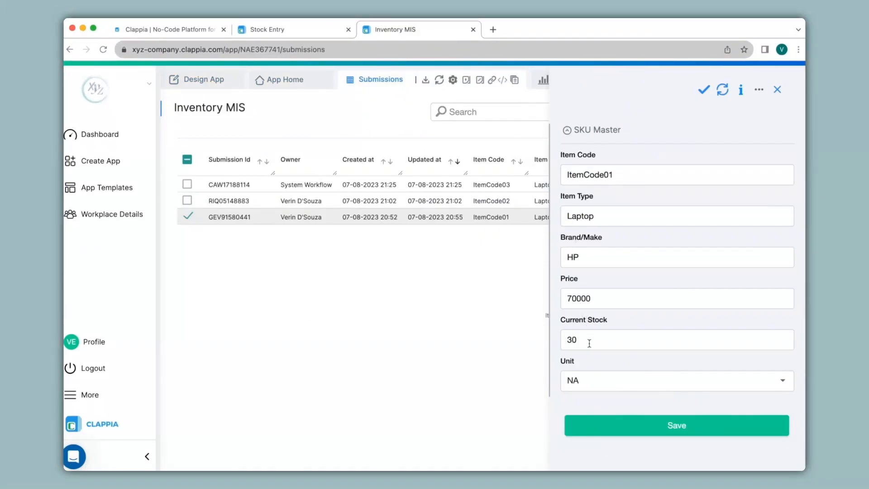
Set New Stock to 30 in Stock Entry's ItemCode01 Item Update submission and save the change.
{"action": "left_click", "coordinate": [300, 29]}
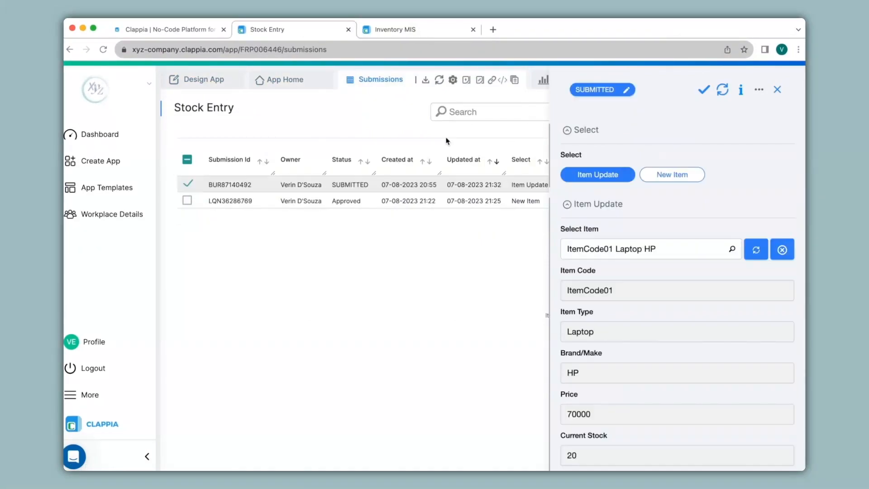
{"action": "scroll", "coordinate": [598, 398], "scroll_direction": "down", "scroll_amount": 3}
{"action": "left_click", "coordinate": [591, 412]}
{"action": "key", "text": "BackSpace"}
{"action": "key", "text": "BackSpace"}
{"action": "type", "text": "30"}
{"action": "left_click", "coordinate": [612, 465]}
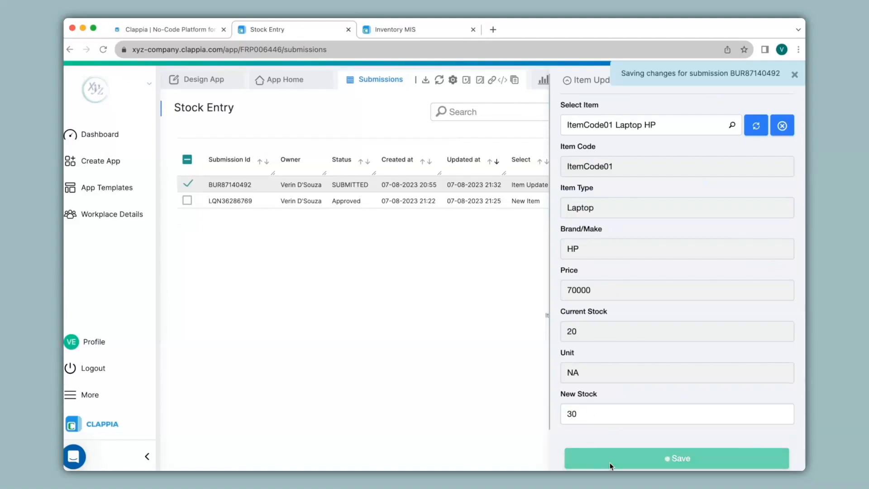
Refresh the ItemCode01 record in Inventory MIS to check its Current Stock.
{"action": "left_click", "coordinate": [410, 32]}
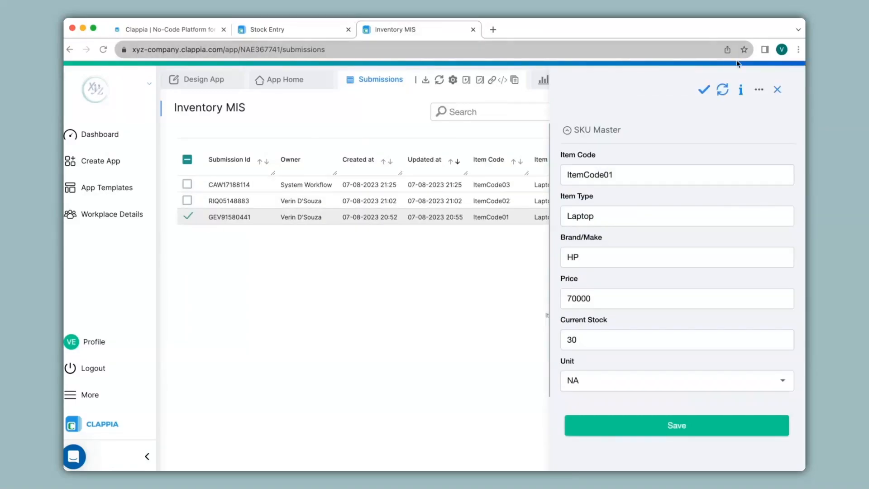
{"action": "left_click", "coordinate": [722, 89]}
Review Stock Entry's Review, Edit and New Submission workflows and the approved submission's status options.
{"action": "left_click", "coordinate": [272, 30]}
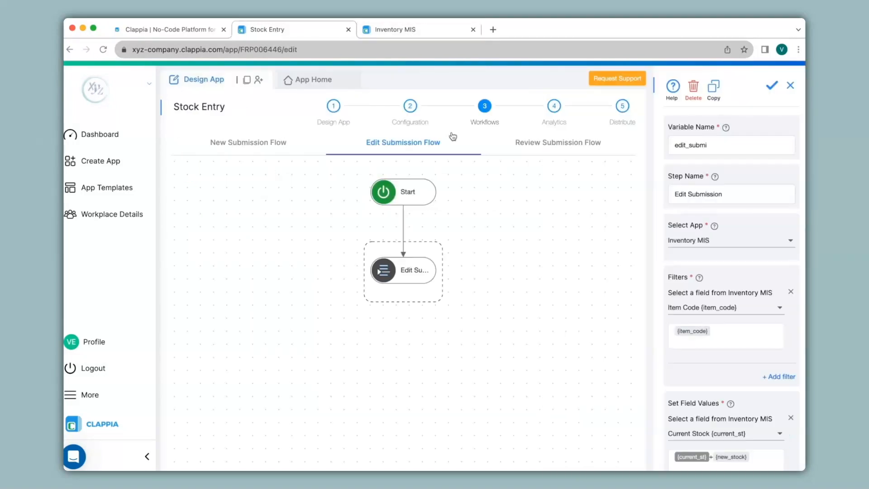
{"action": "left_click", "coordinate": [571, 152]}
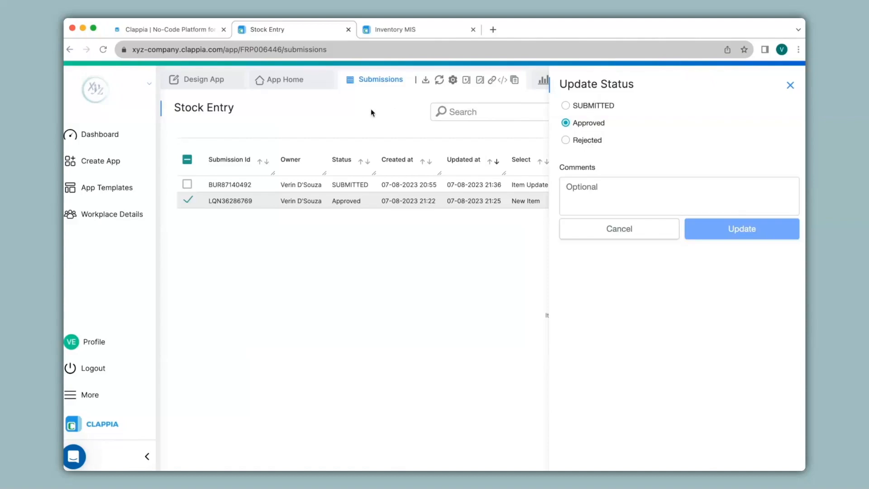
{"action": "left_click", "coordinate": [215, 83]}
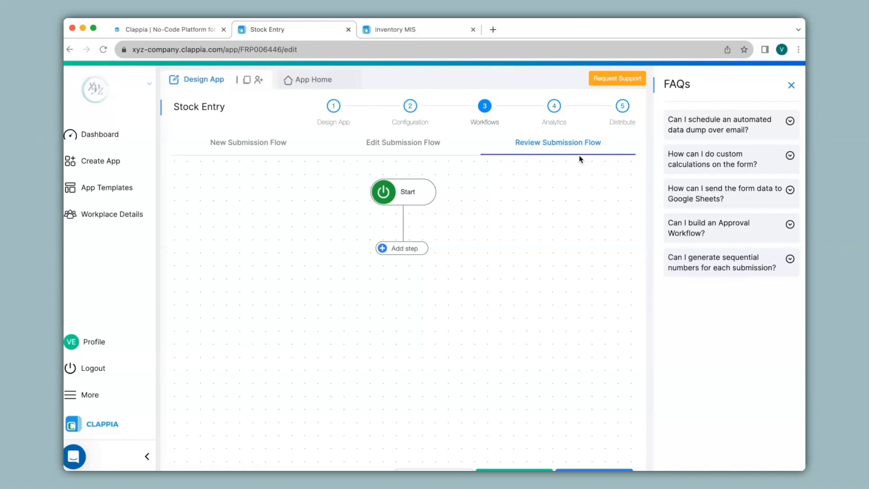
{"action": "left_click", "coordinate": [425, 146]}
{"action": "left_click", "coordinate": [279, 142]}
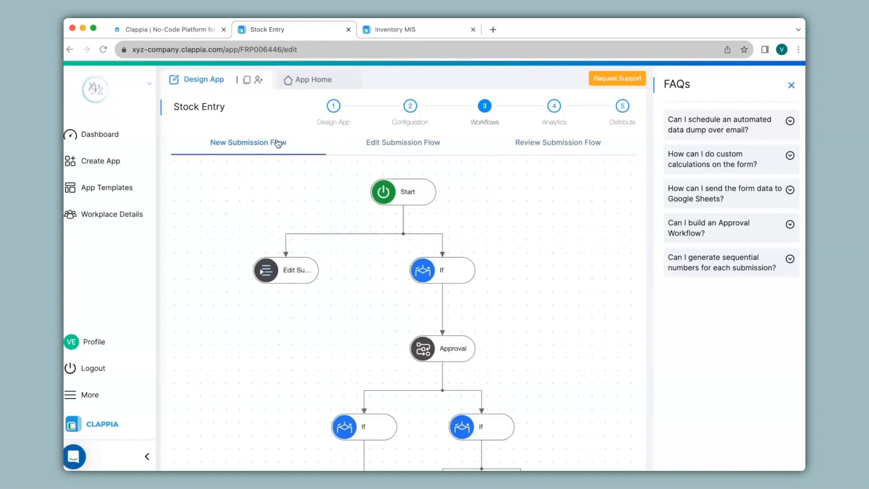
{"action": "scroll", "coordinate": [491, 211], "scroll_direction": "down", "scroll_amount": 5}
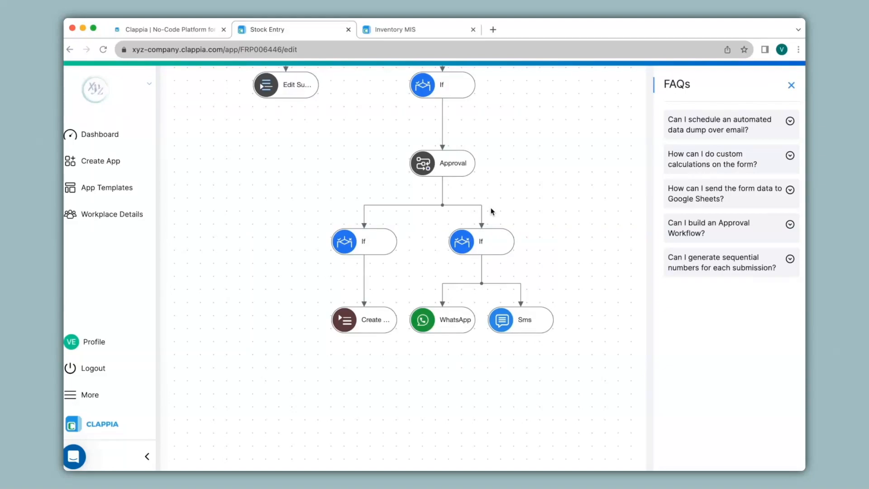
{"action": "scroll", "coordinate": [491, 209], "scroll_direction": "up", "scroll_amount": 5}
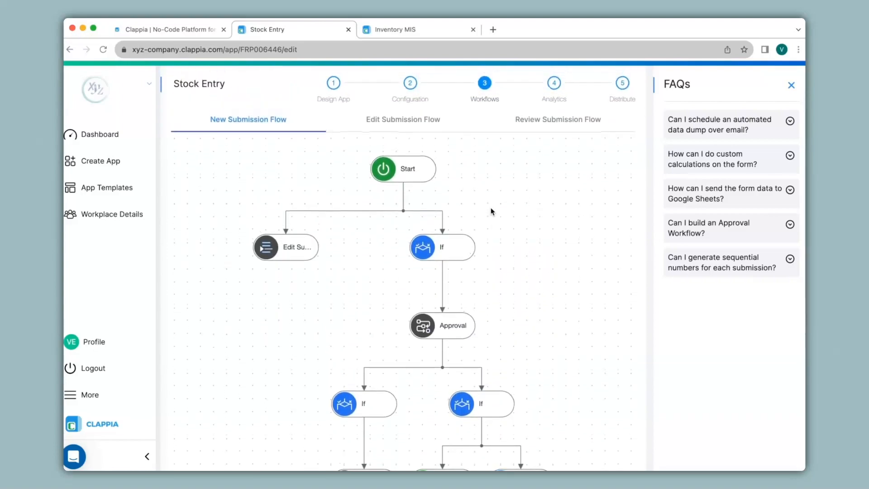